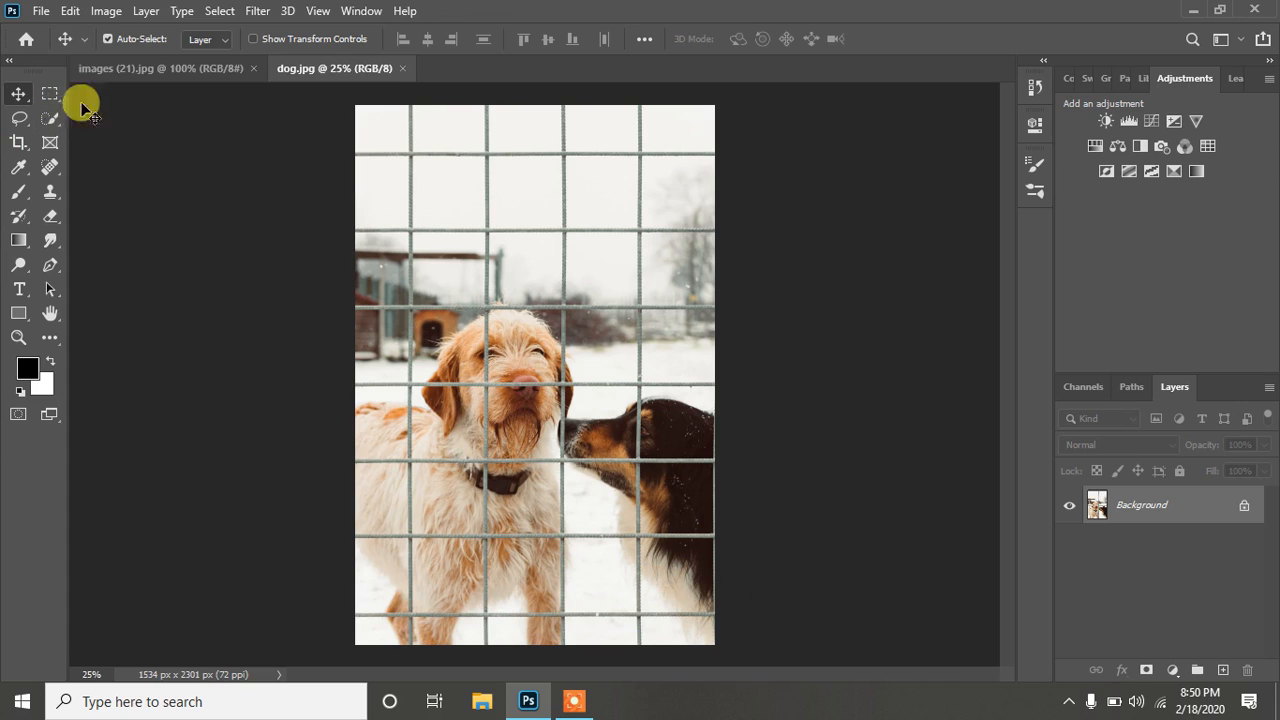
{"action": "left_click", "coordinate": [141, 69]}
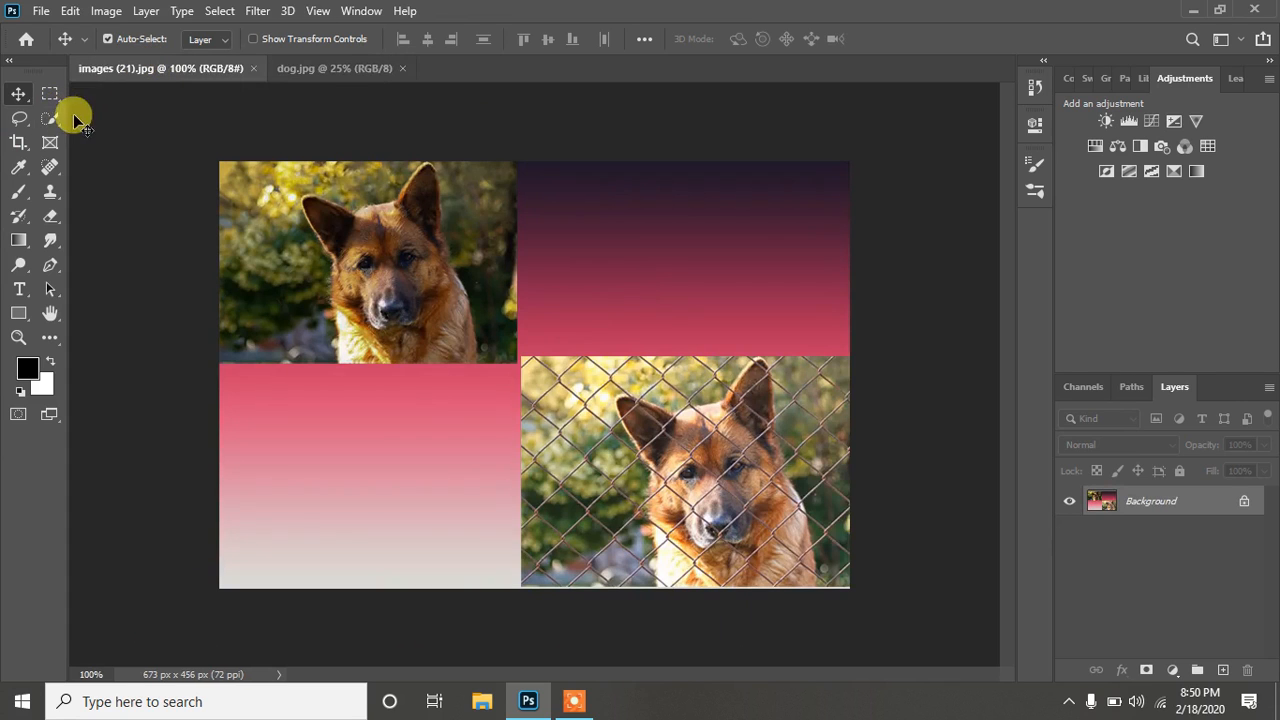
{"action": "left_click", "coordinate": [286, 80]}
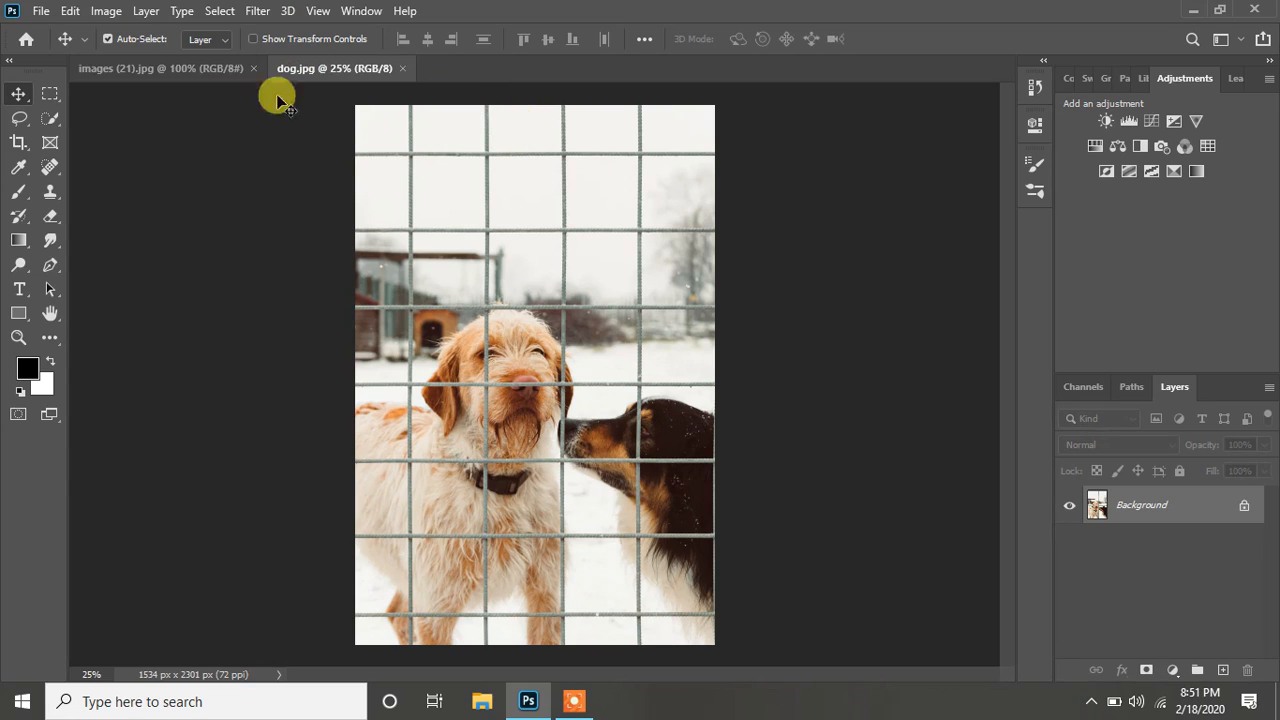
{"action": "left_click", "coordinate": [70, 11]}
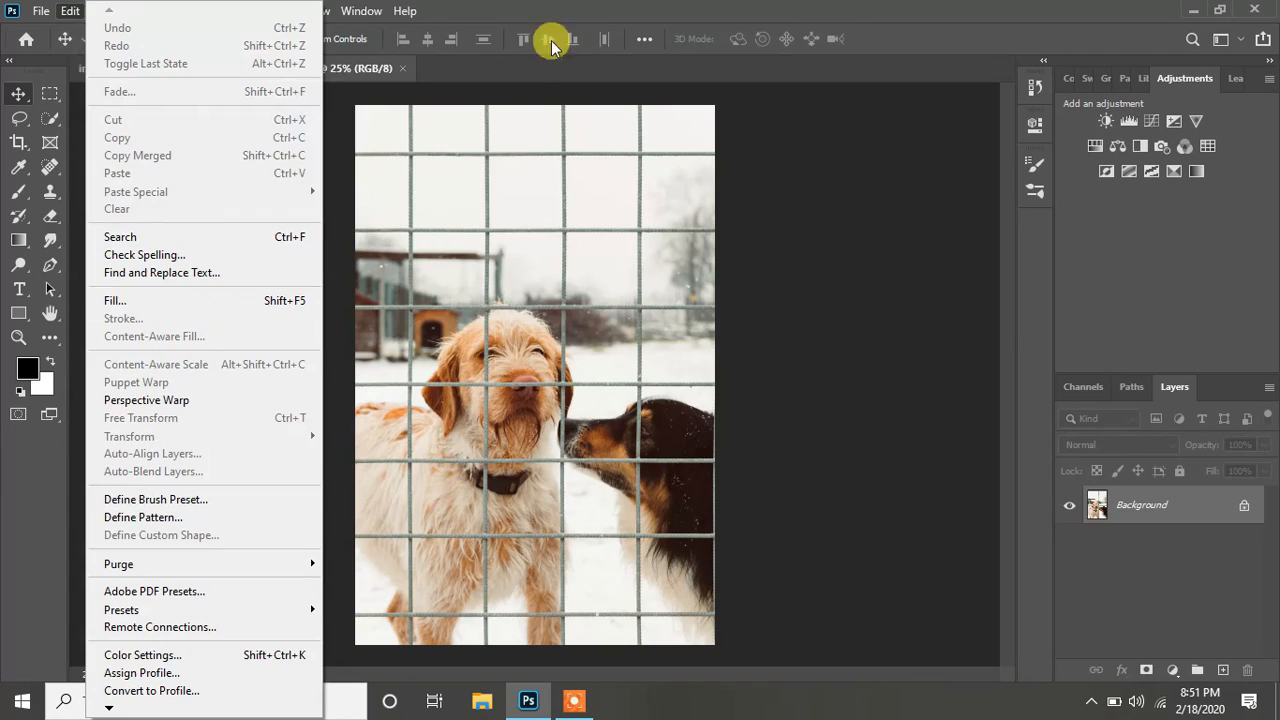
{"action": "left_click", "coordinate": [518, 163]}
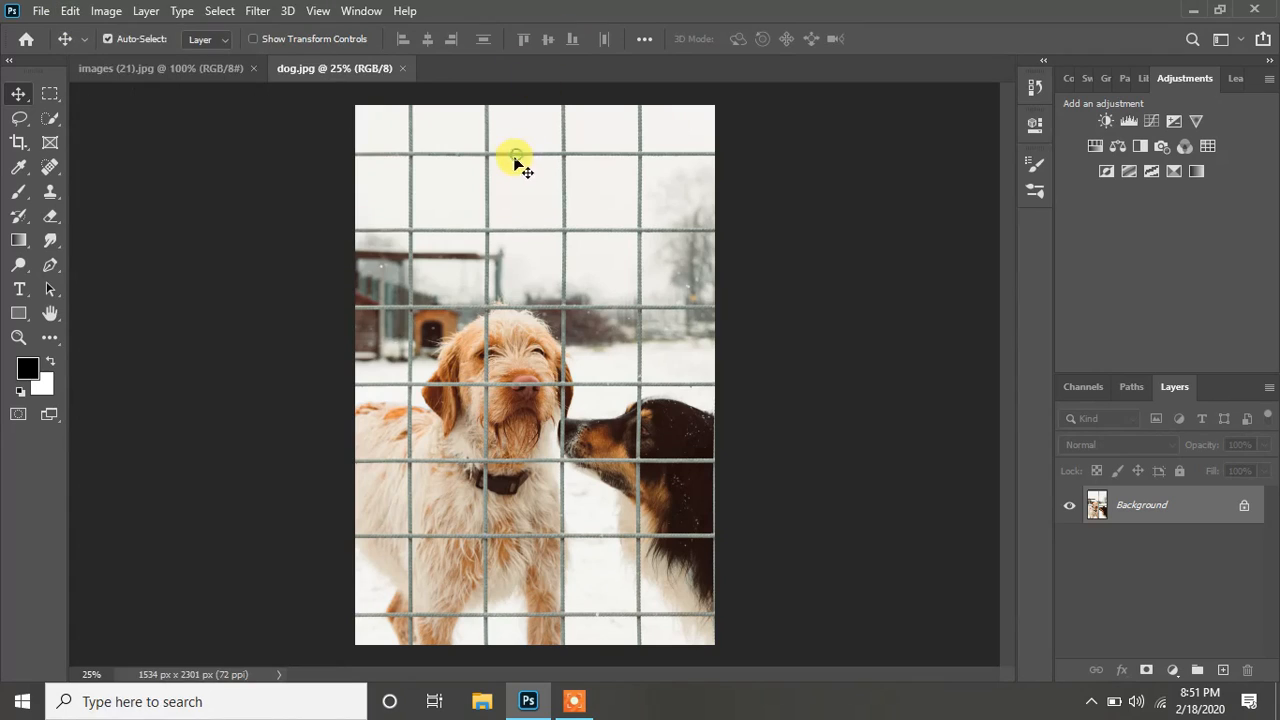
- Place a black dab with a size 35 brush at the top end of the leftmost vertical fence wire in dog.jpg
{"action": "left_click", "coordinate": [18, 192]}
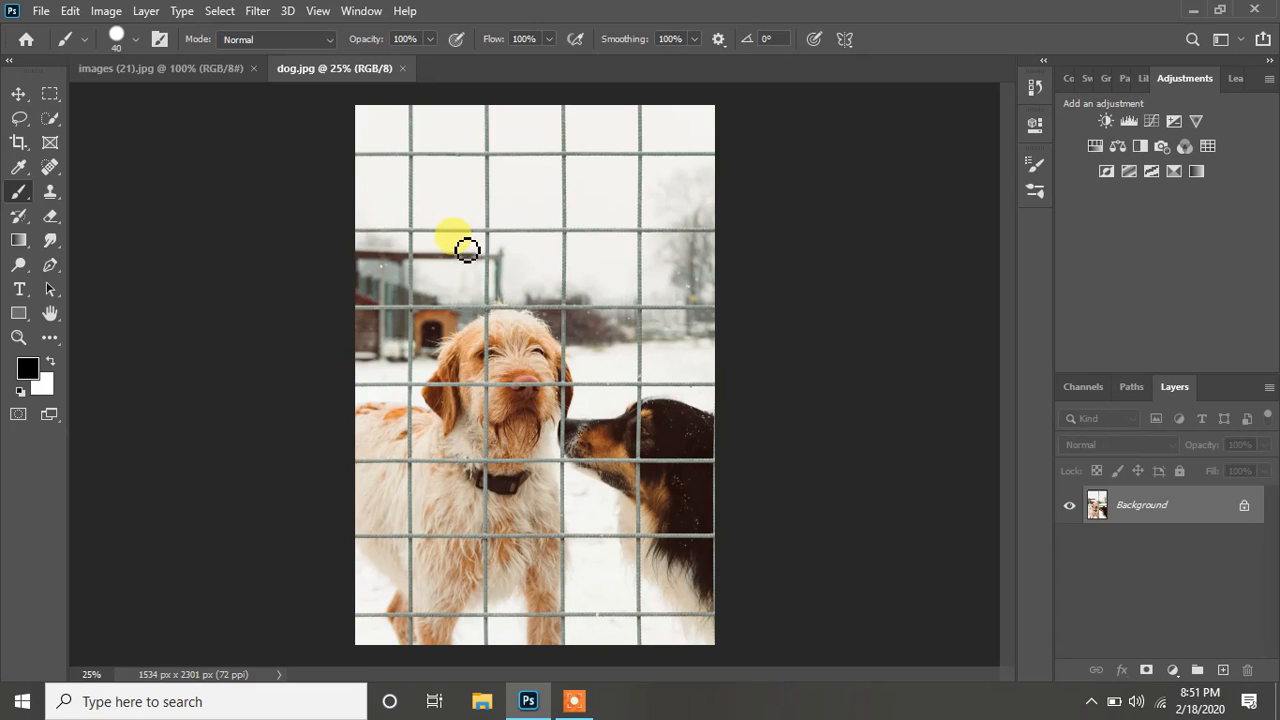
{"action": "key", "text": "z"}
{"action": "left_click", "coordinate": [562, 39]}
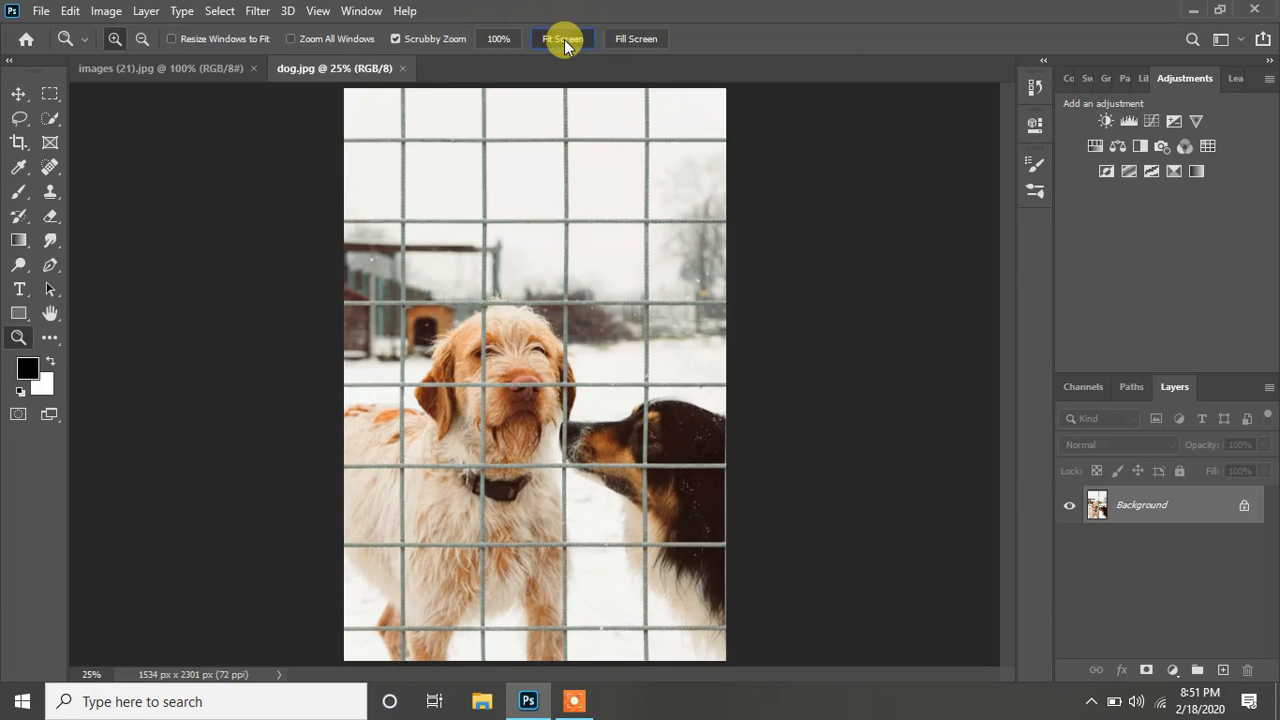
{"action": "left_click", "coordinate": [523, 177]}
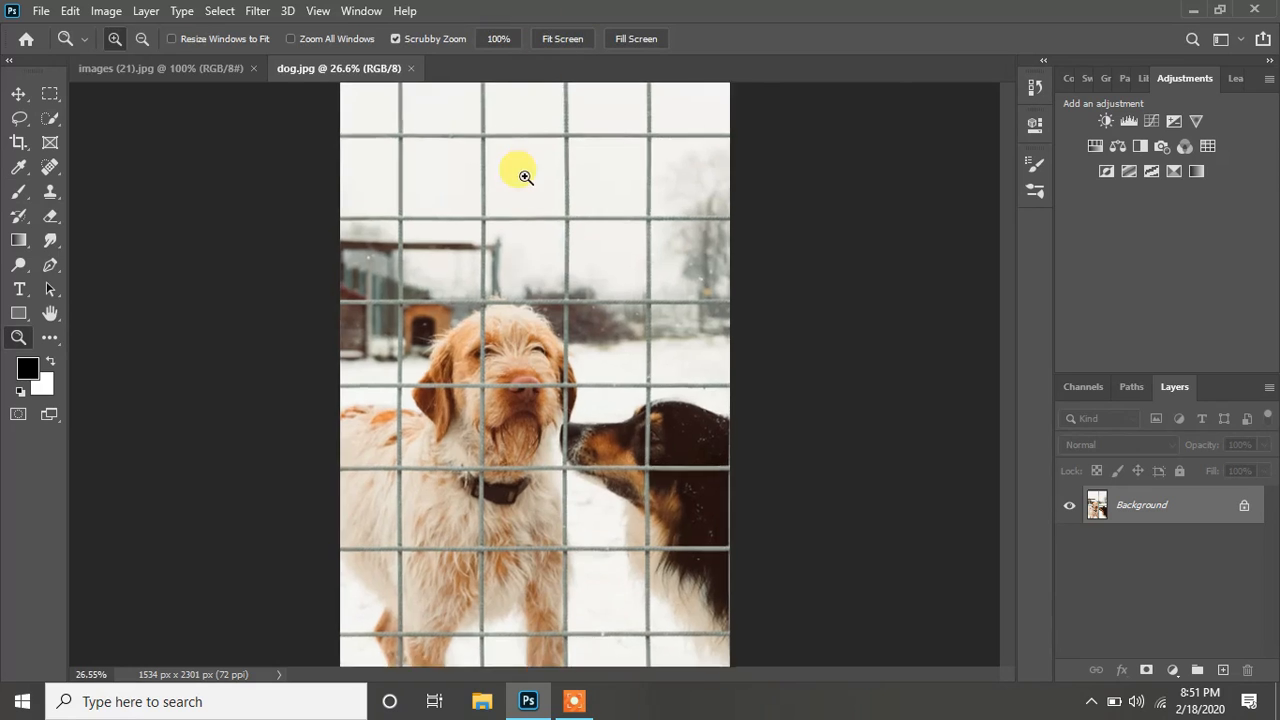
{"action": "left_click", "coordinate": [421, 170]}
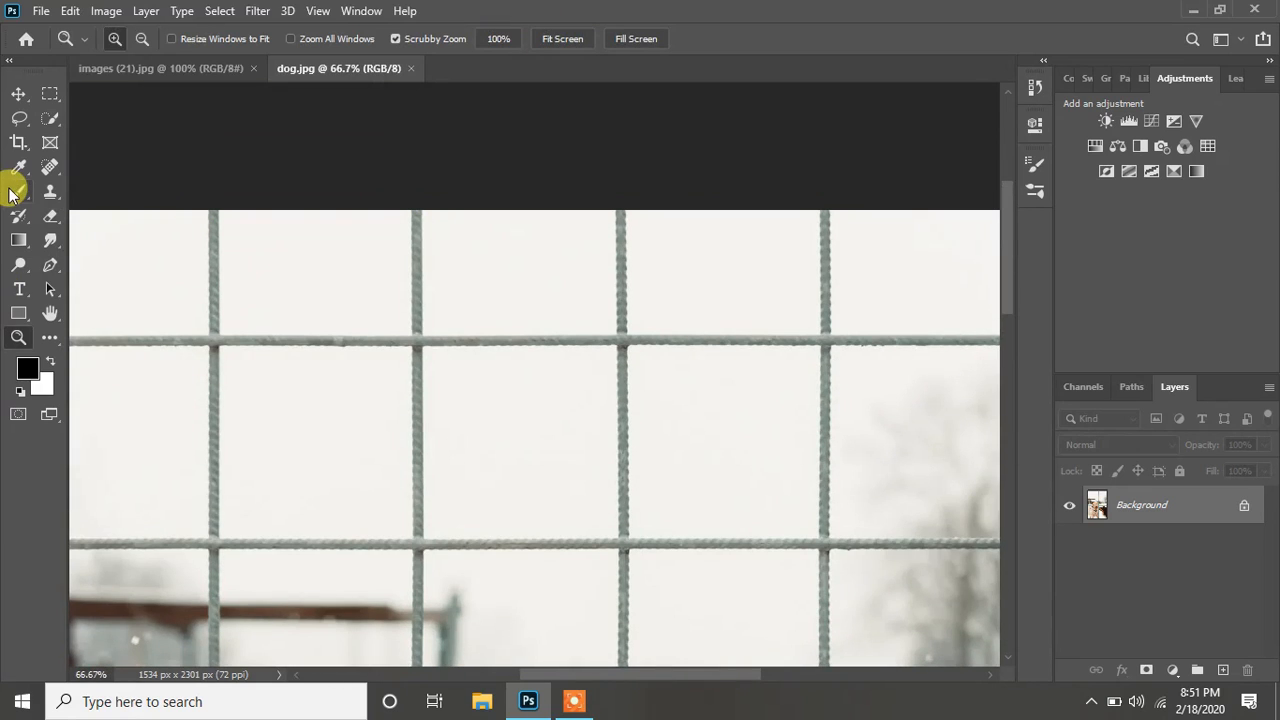
{"action": "left_click", "coordinate": [17, 191]}
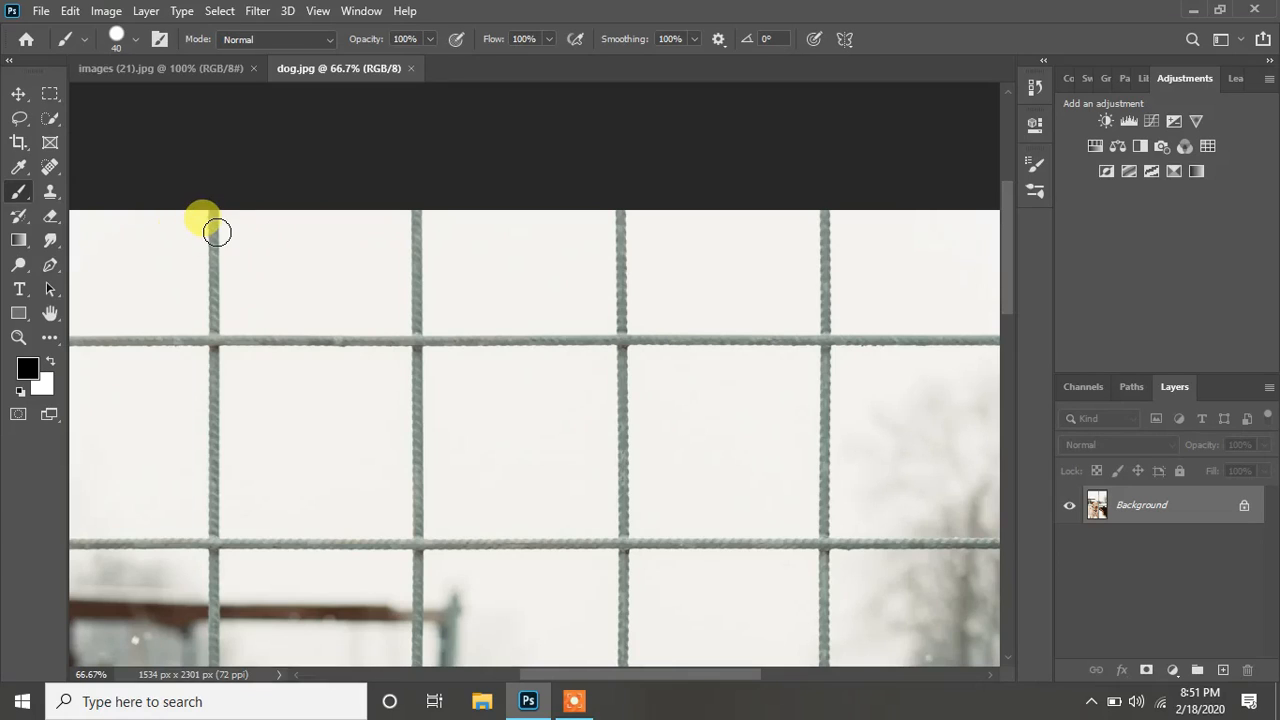
{"action": "left_click", "coordinate": [215, 218]}
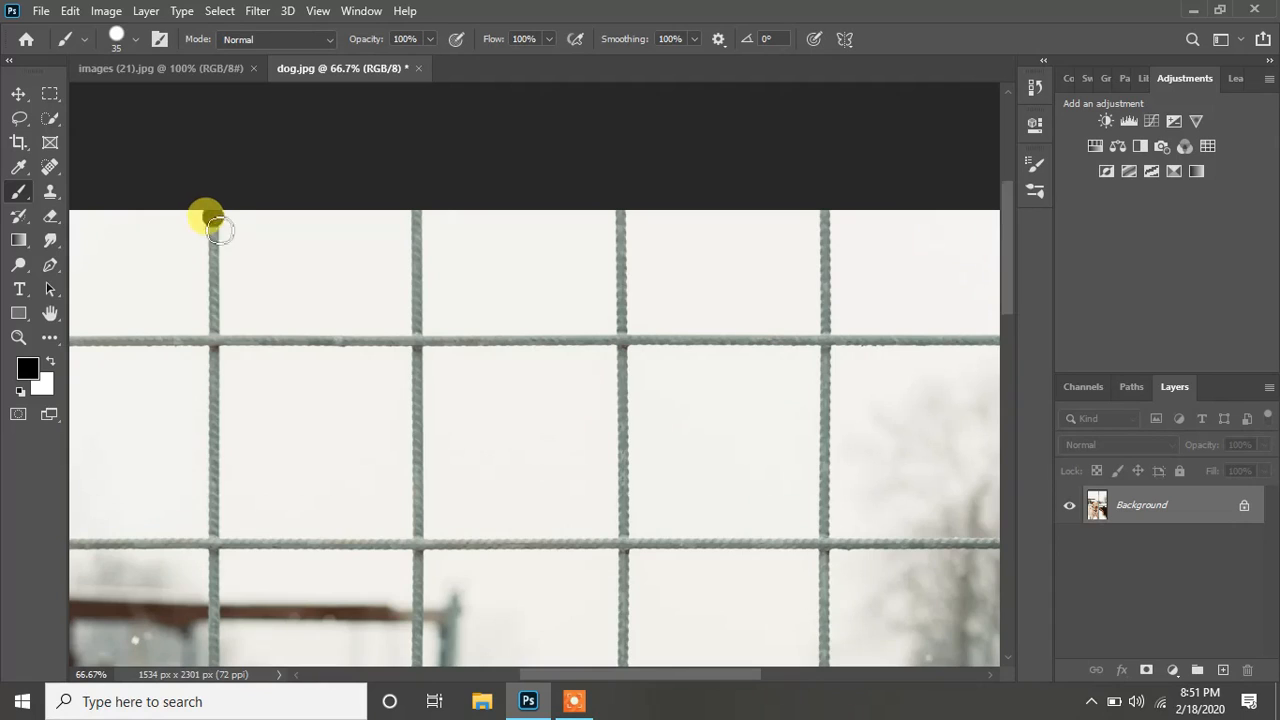
{"action": "scroll", "coordinate": [212, 205], "scroll_direction": "down", "scroll_amount": 2}
{"action": "left_click_drag", "start_coordinate": [215, 124], "coordinate": [219, 273]}
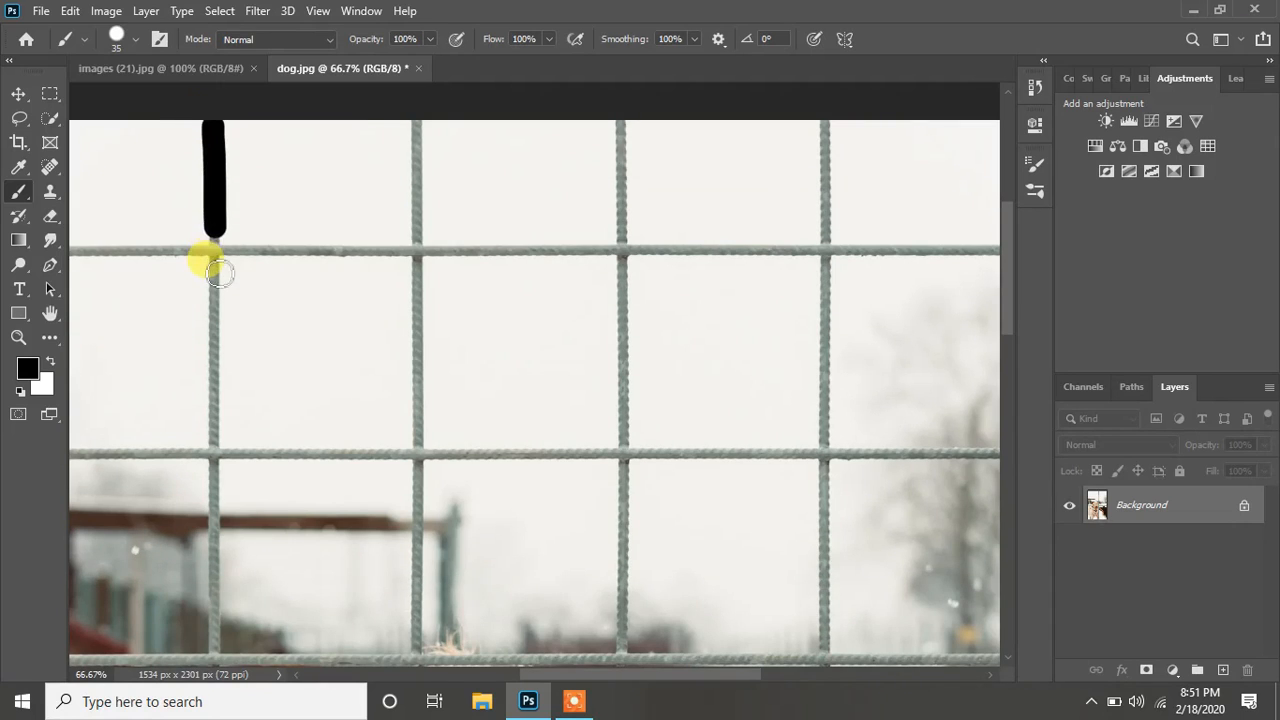
{"action": "key", "text": "ctrl+z"}
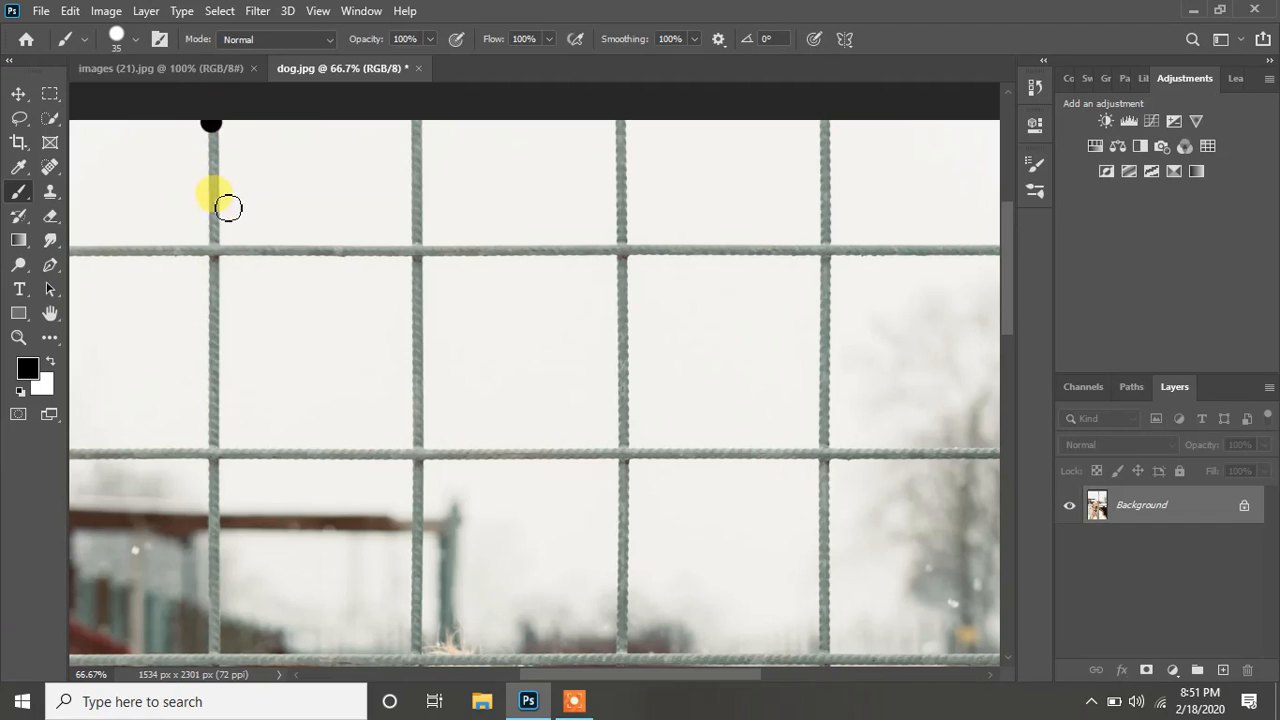
- Extend the dab into a straight black line along the leftmost vertical wire down to the image's bottom edge
{"action": "left_click_drag", "start_coordinate": [327, 304], "coordinate": [408, 2]}
{"action": "left_click_drag", "start_coordinate": [474, 540], "coordinate": [480, 171]}
{"action": "left_click_drag", "start_coordinate": [387, 571], "coordinate": [408, 112]}
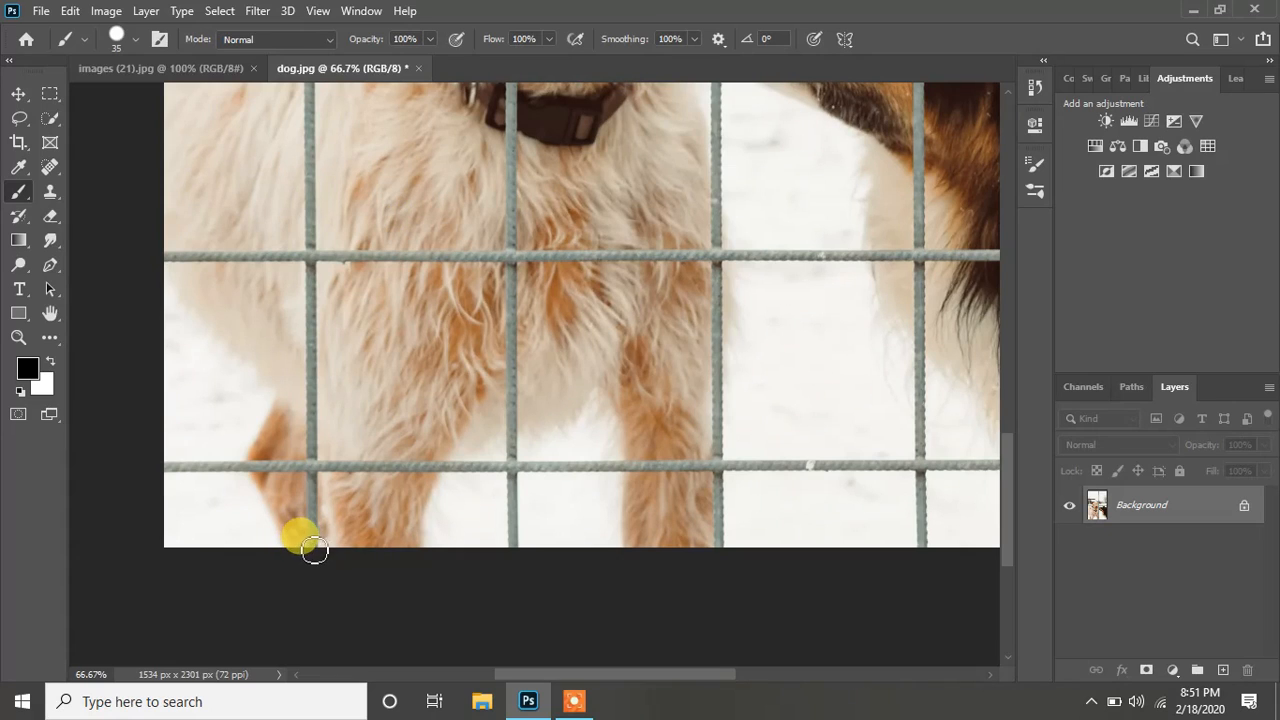
{"action": "left_click", "coordinate": [306, 537], "text": "shift"}
- Cover the second vertical fence wire with a straight black brush line from the image's bottom edge to its top edge
{"action": "scroll", "coordinate": [372, 532], "scroll_direction": "up", "scroll_amount": 3}
{"action": "scroll", "coordinate": [411, 566], "scroll_direction": "down", "scroll_amount": 5}
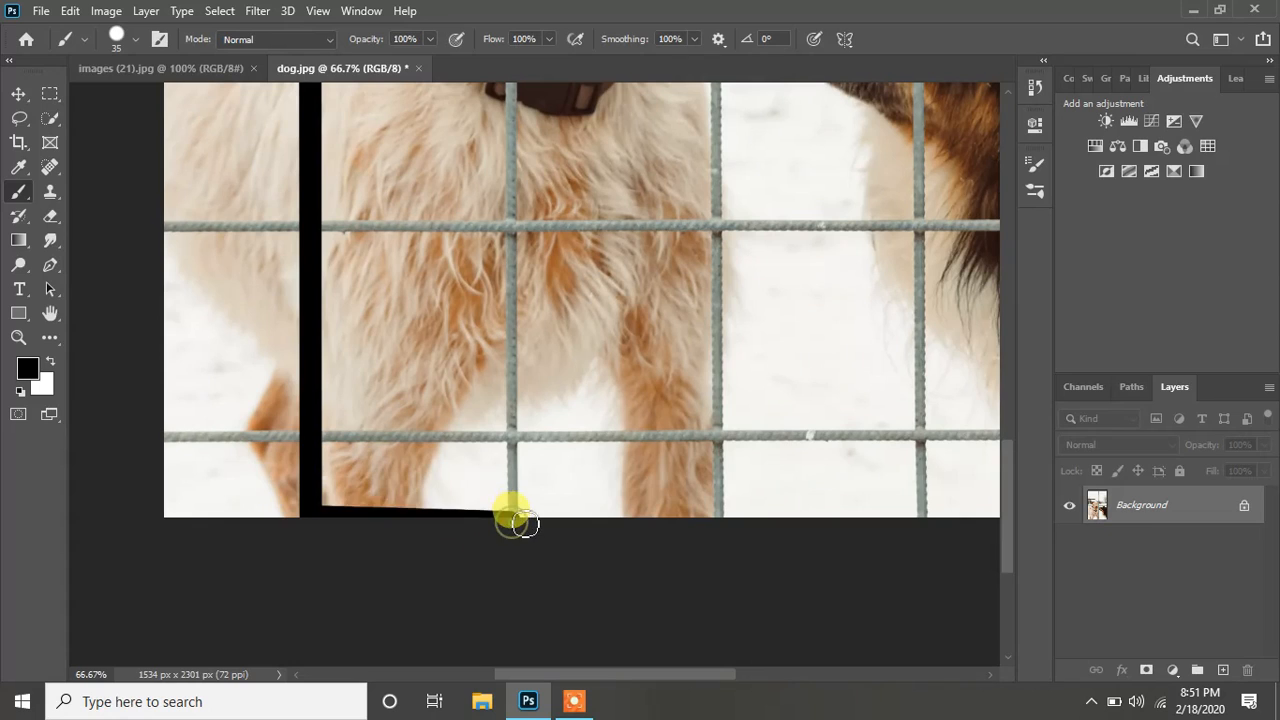
{"action": "scroll", "coordinate": [515, 515], "scroll_direction": "up", "scroll_amount": 3}
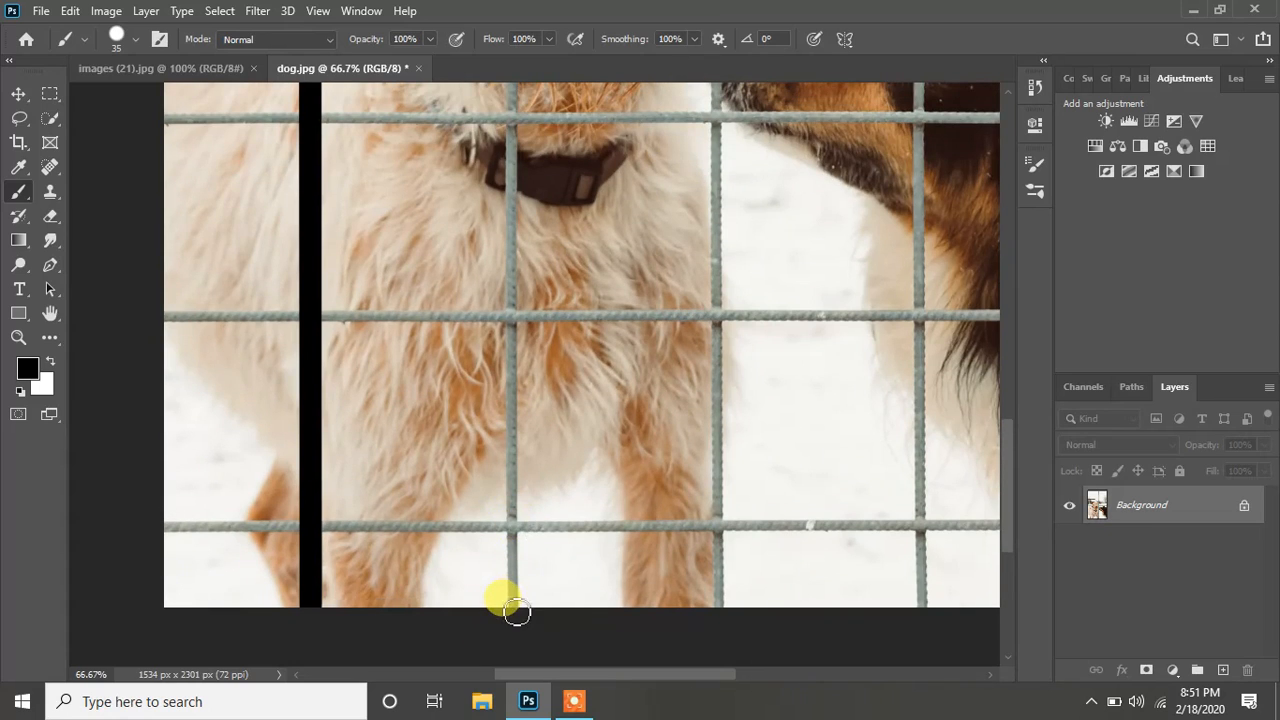
{"action": "scroll", "coordinate": [510, 590], "scroll_direction": "up", "scroll_amount": 10}
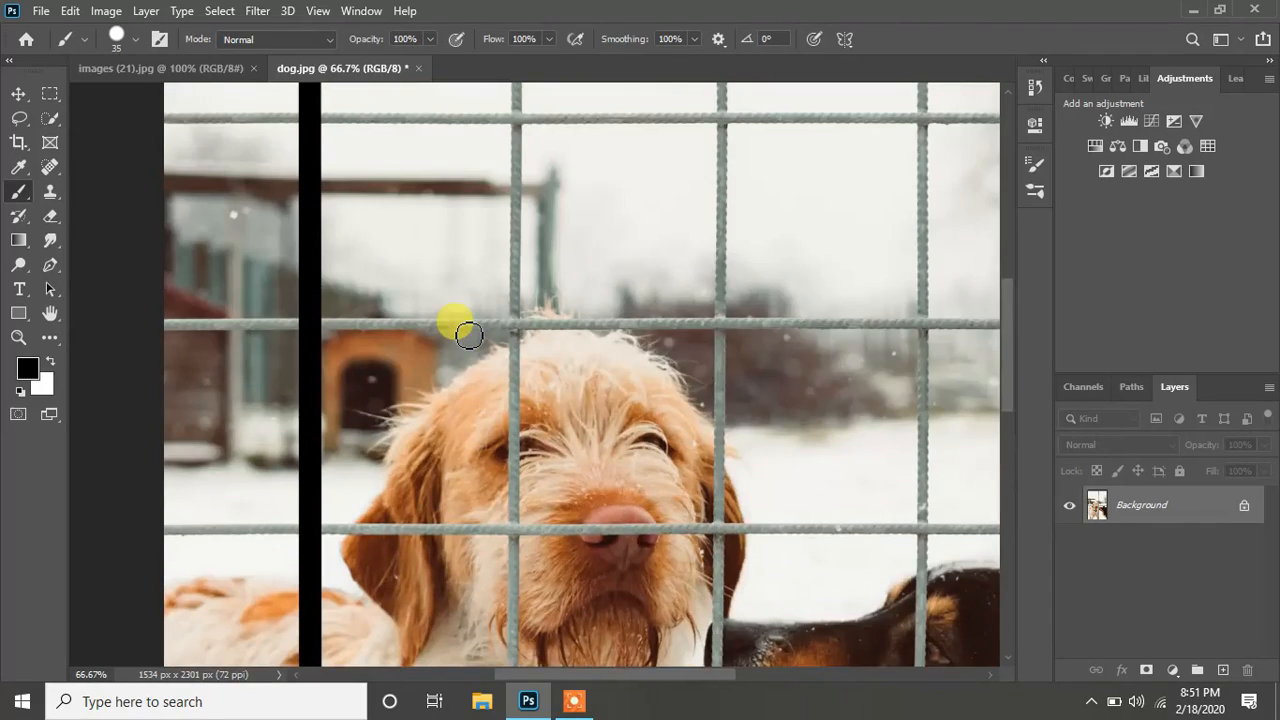
{"action": "scroll", "coordinate": [490, 300], "scroll_direction": "up", "scroll_amount": 10}
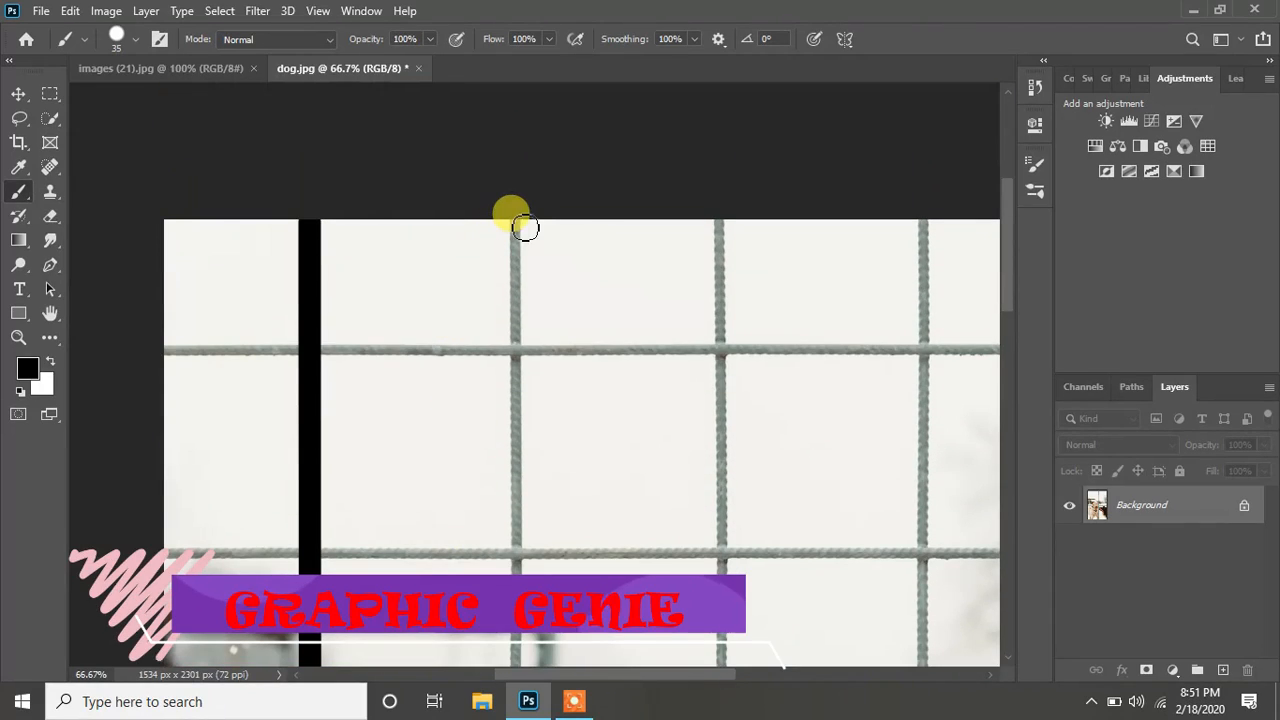
{"action": "left_click", "coordinate": [513, 225], "text": "shift"}
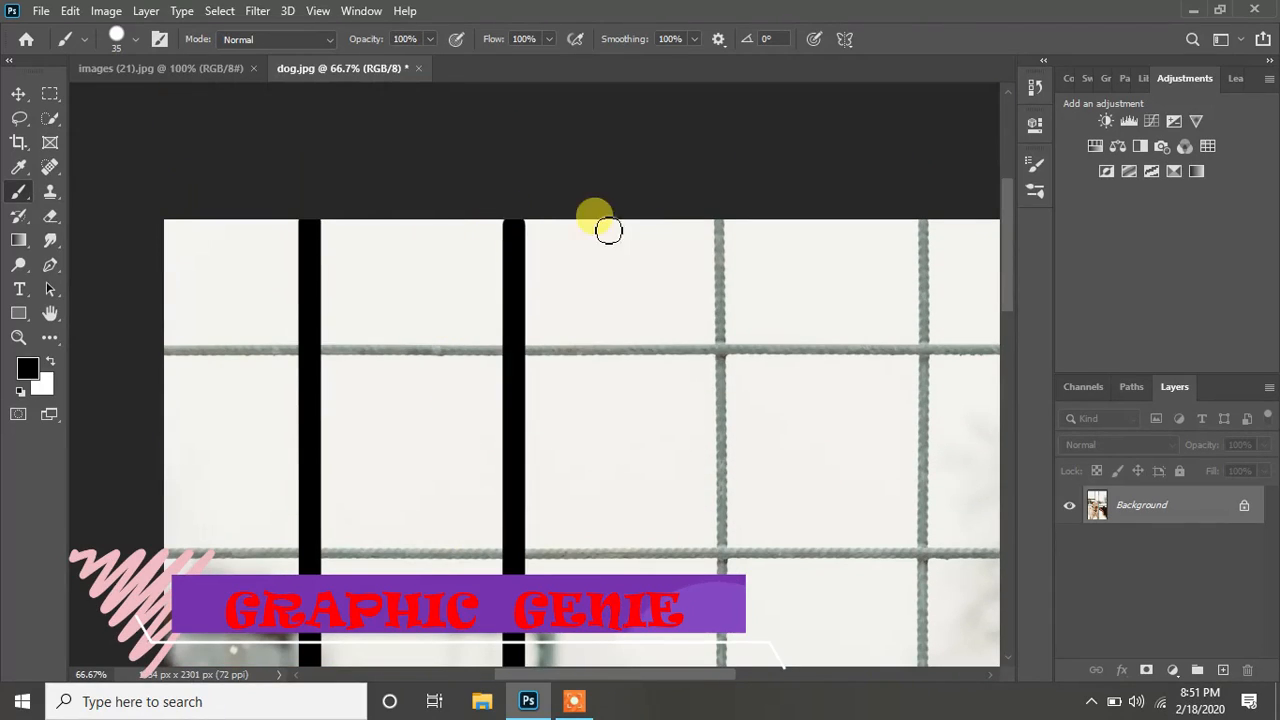
- Cover the third vertical fence wire with a straight black brush line from the image's top edge to its bottom edge
{"action": "left_click", "coordinate": [722, 225], "text": "shift"}
{"action": "scroll", "coordinate": [720, 229], "scroll_direction": "down", "scroll_amount": 3}
{"action": "key", "text": "ctrl+z"}
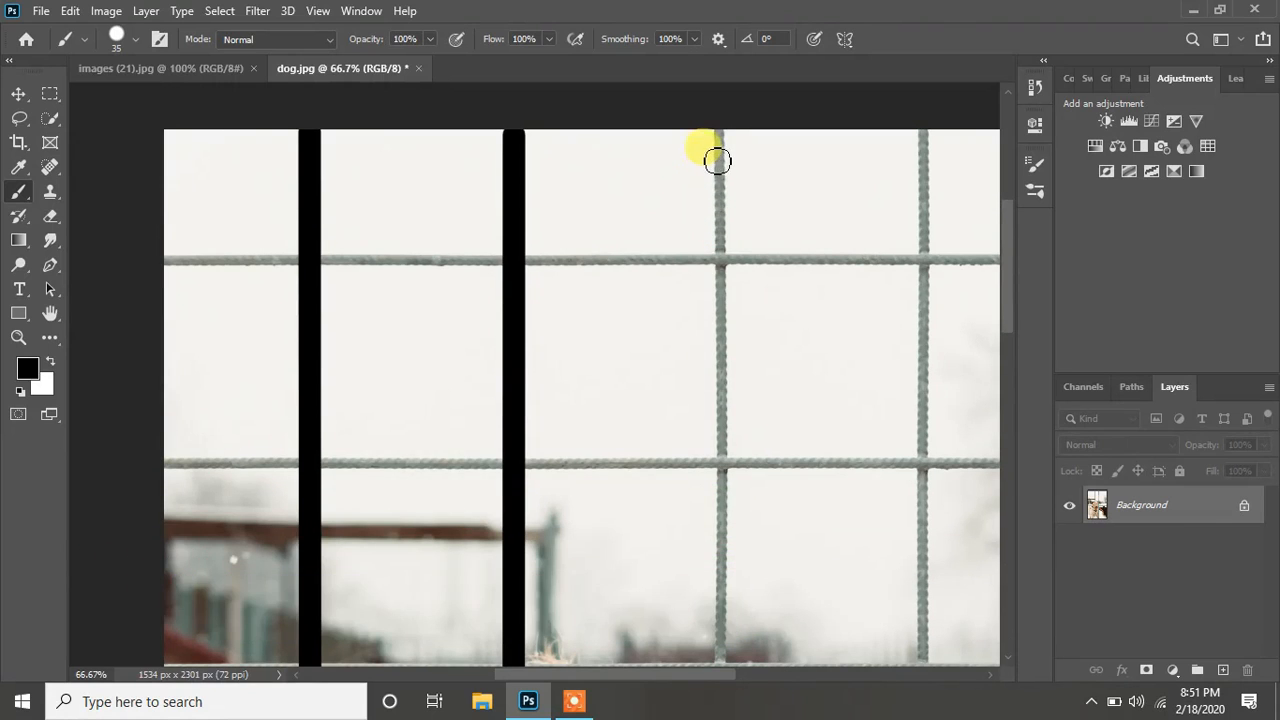
{"action": "scroll", "coordinate": [722, 136], "scroll_direction": "down", "scroll_amount": 15}
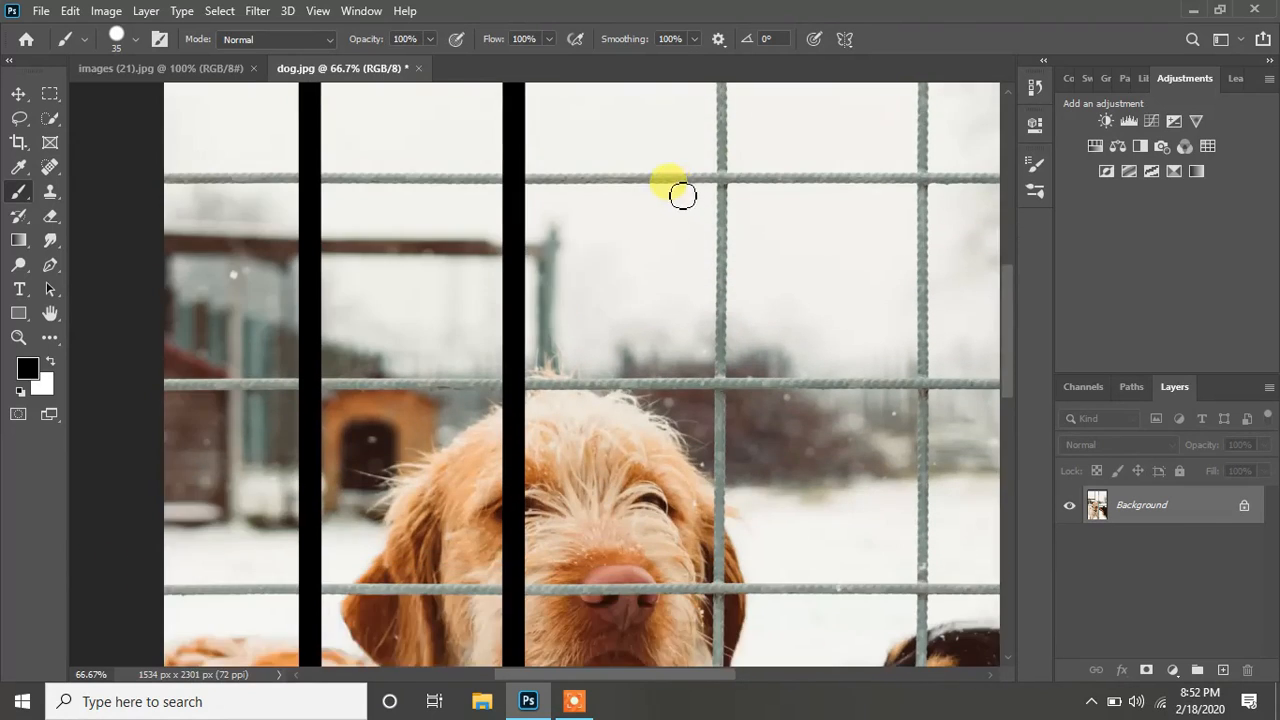
{"action": "scroll", "coordinate": [714, 640], "scroll_direction": "down", "scroll_amount": 10}
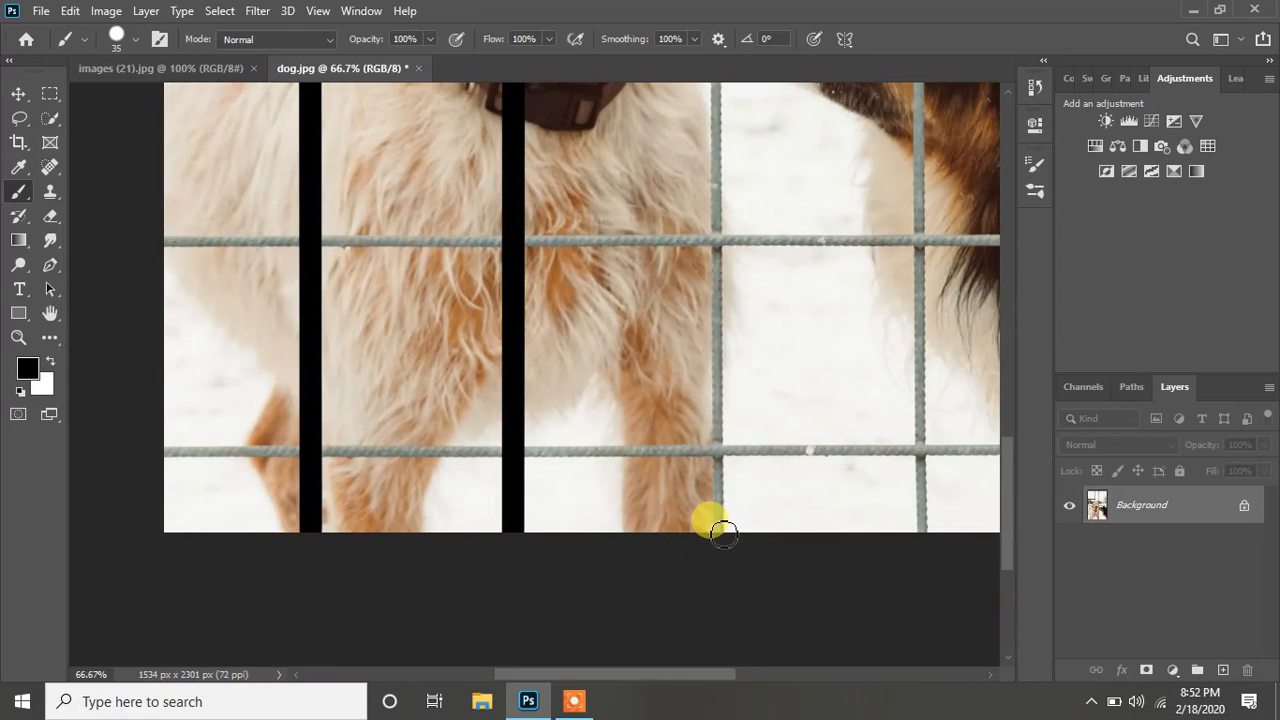
{"action": "left_click", "coordinate": [719, 532], "text": "shift"}
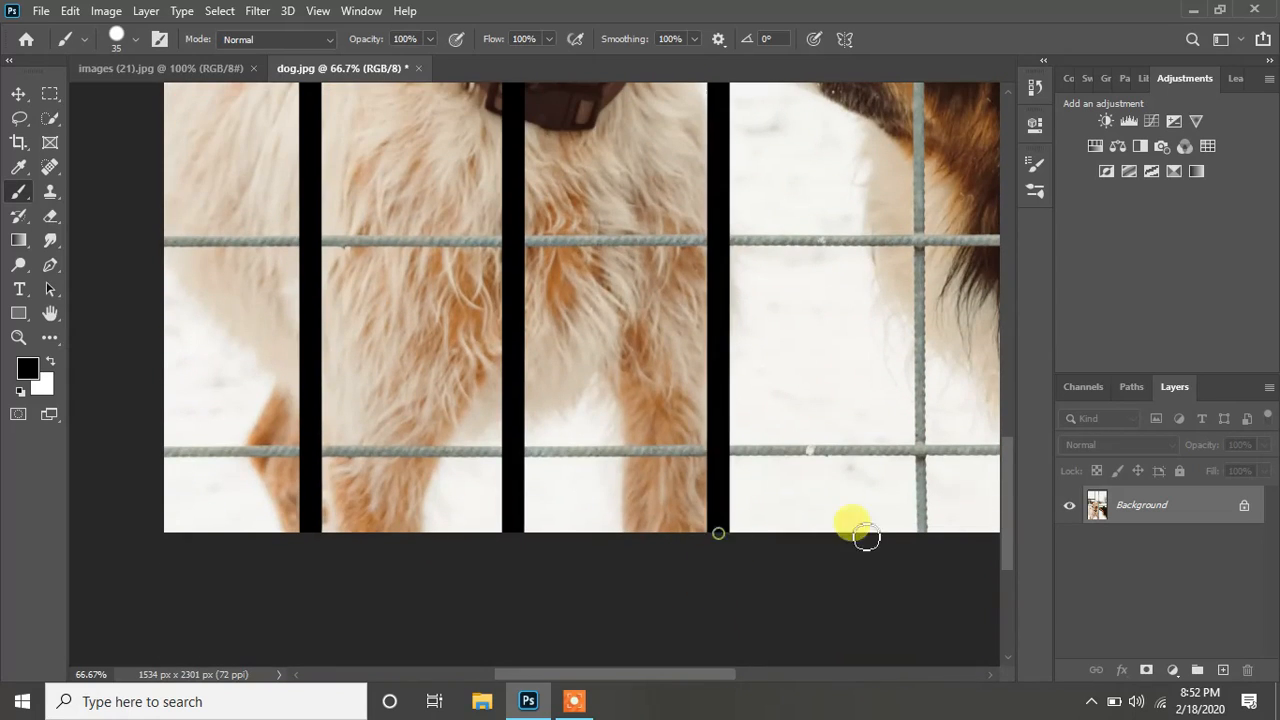
- Cover the fourth vertical fence wire with a straight black brush line from the image's bottom edge to its top edge
{"action": "scroll", "coordinate": [900, 490], "scroll_direction": "up", "scroll_amount": 10}
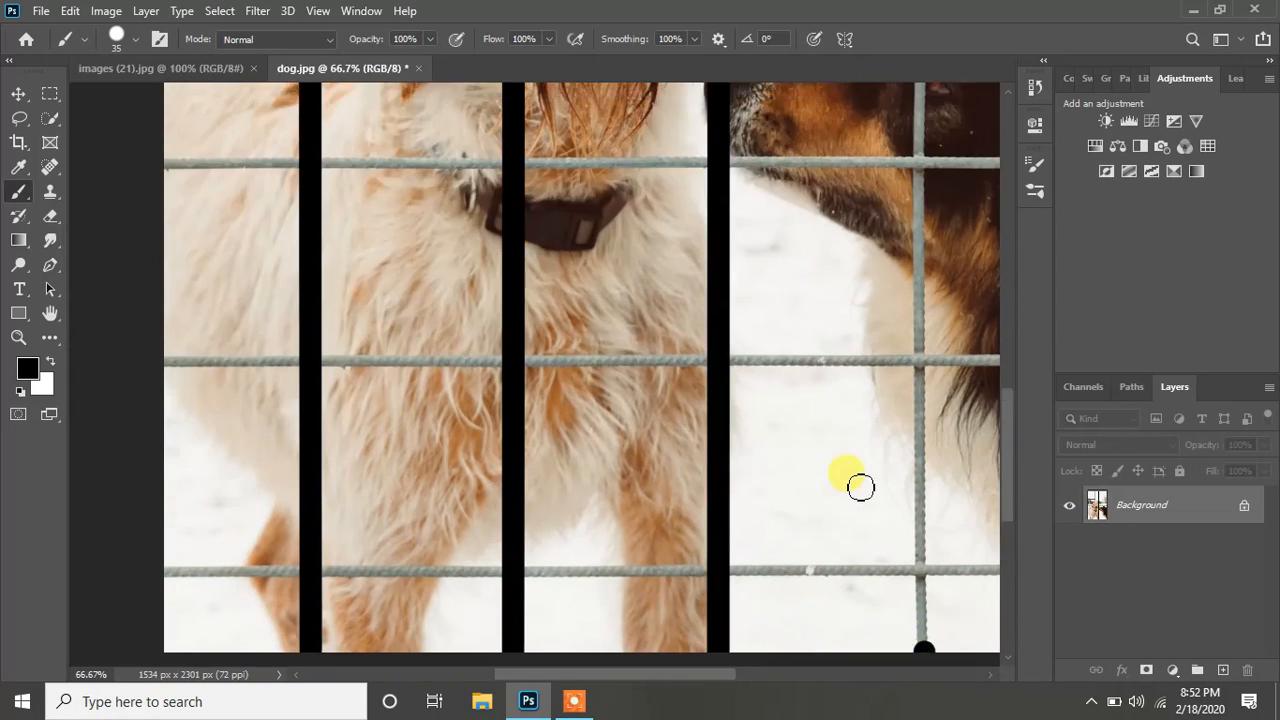
{"action": "scroll", "coordinate": [865, 430], "scroll_direction": "up", "scroll_amount": 8}
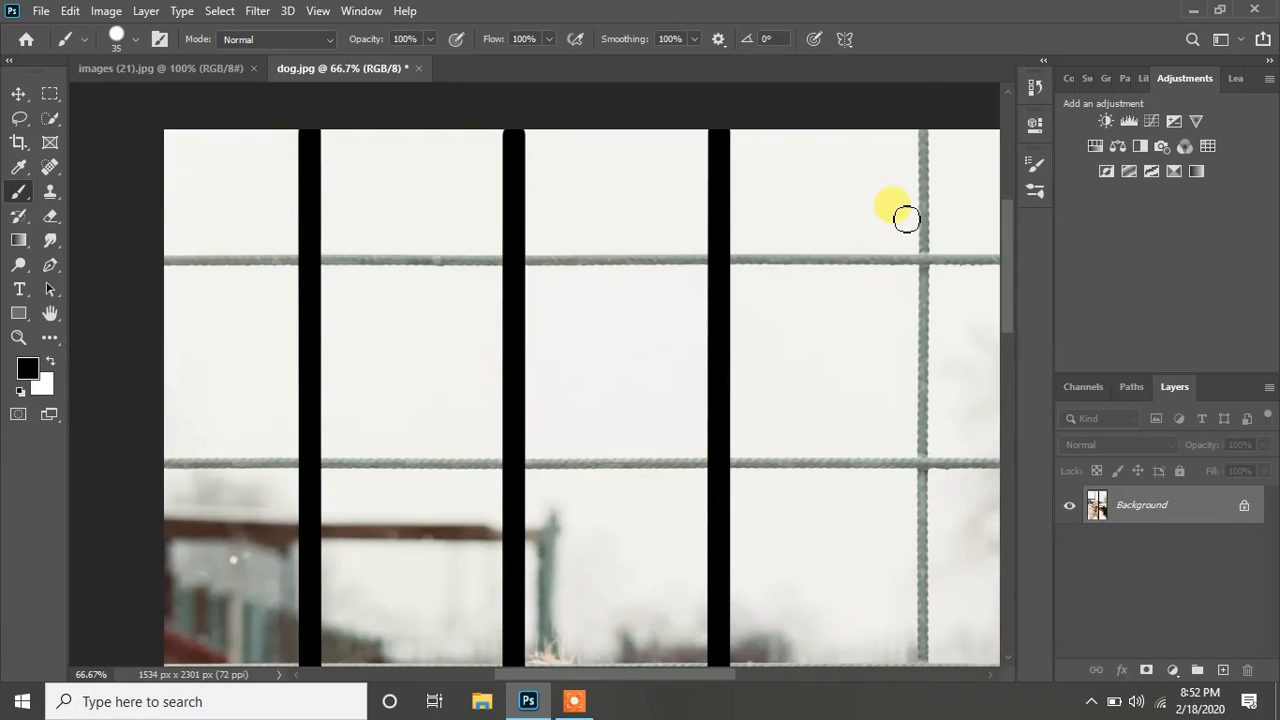
{"action": "left_click", "coordinate": [925, 132]}
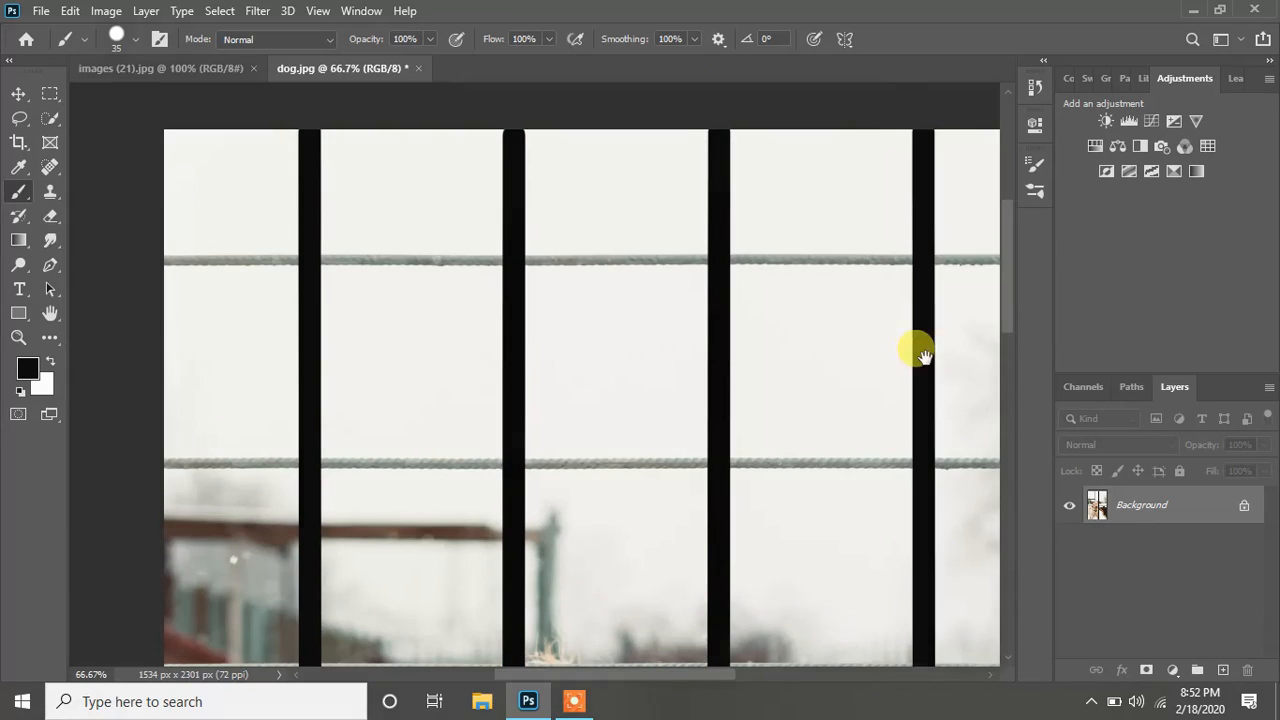
- Cover the topmost horizontal fence wire with a straight black brush line across the full image width
{"action": "left_click_drag", "start_coordinate": [920, 354], "coordinate": [591, 383]}
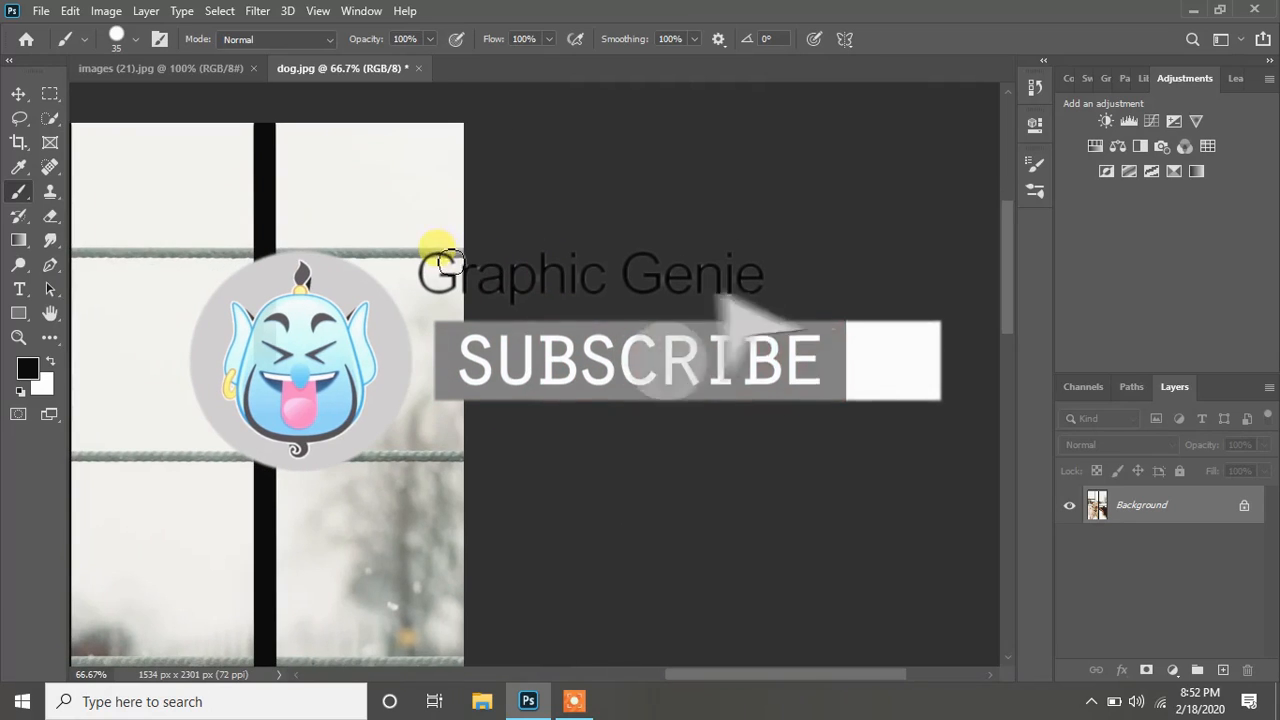
{"action": "left_click", "coordinate": [455, 250], "text": "shift"}
{"action": "key", "text": "ctrl+z"}
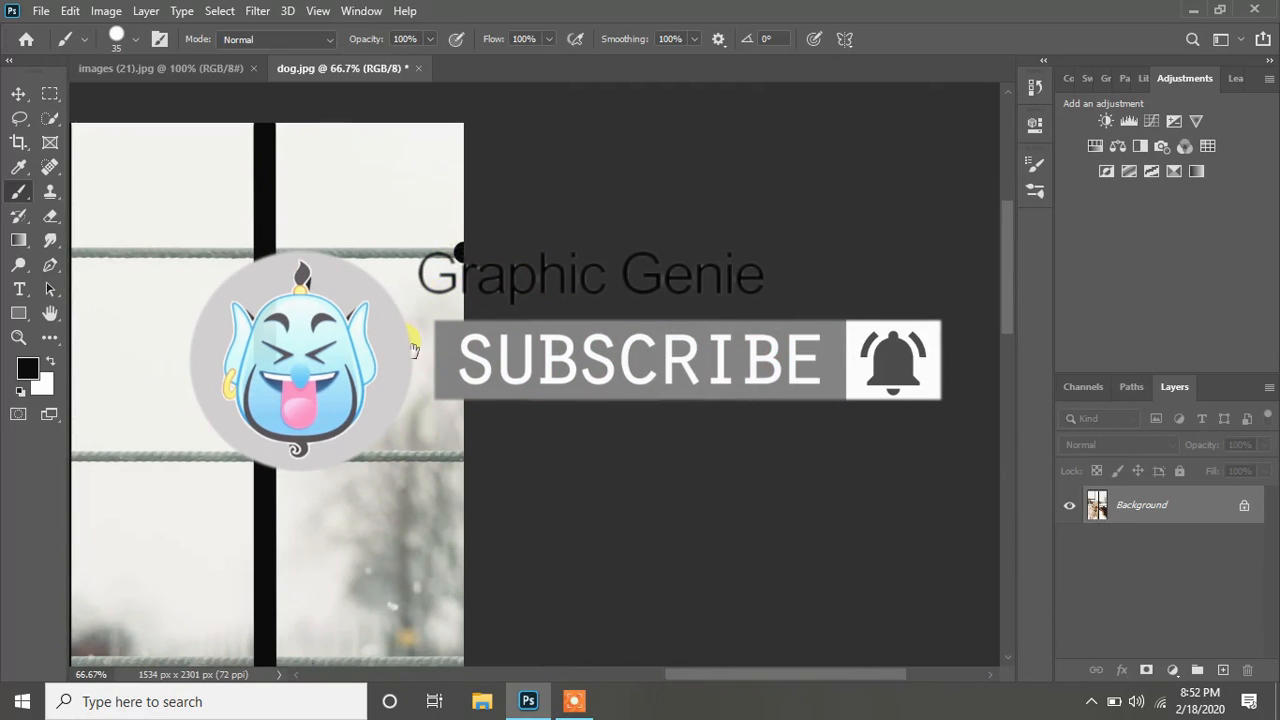
{"action": "left_click_drag", "start_coordinate": [466, 255], "coordinate": [1223, 391]}
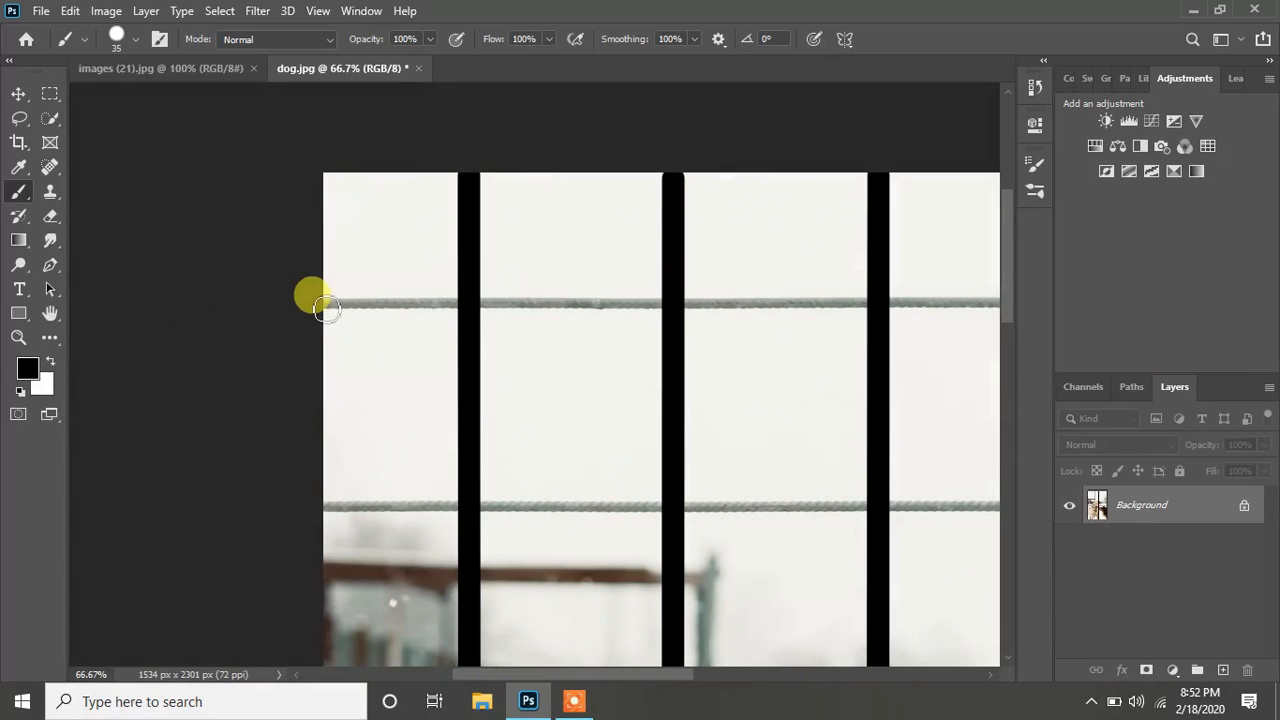
{"action": "left_click", "coordinate": [321, 304], "text": "shift"}
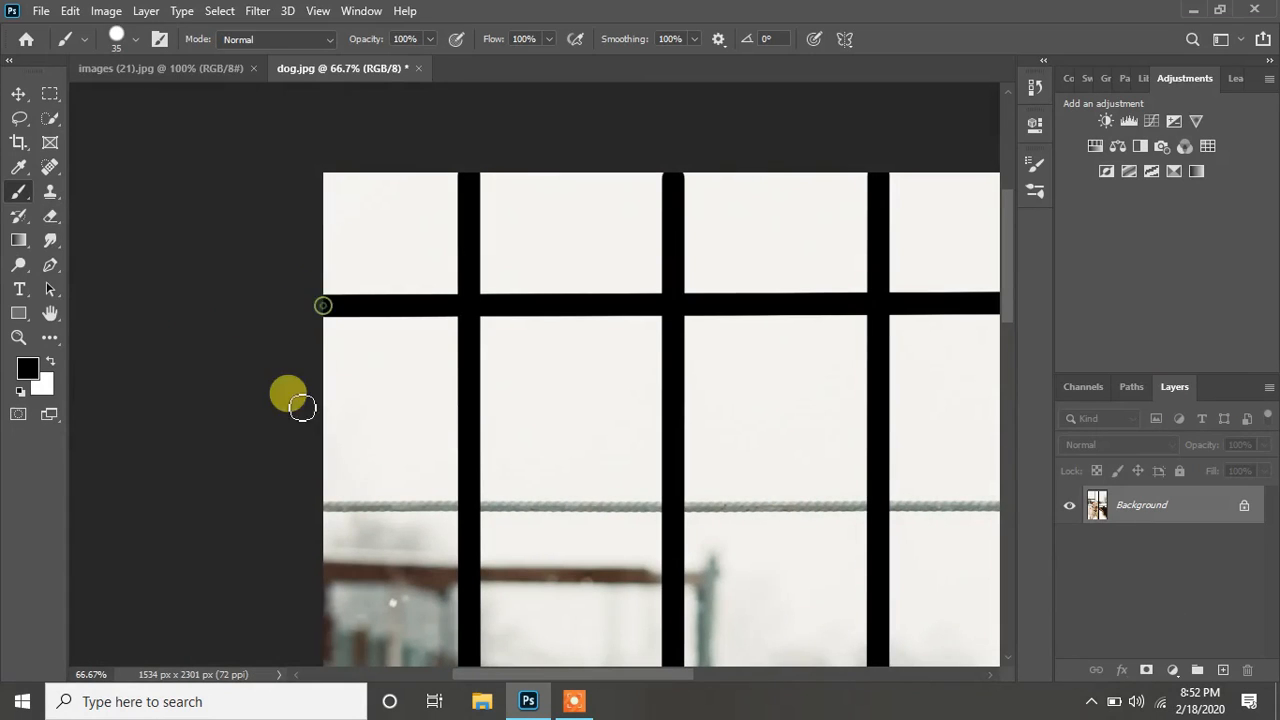
- Cover the second horizontal fence wire from the top with a straight black brush line across the image
{"action": "left_click", "coordinate": [323, 509]}
{"action": "left_click_drag", "start_coordinate": [357, 549], "coordinate": [40, 535]}
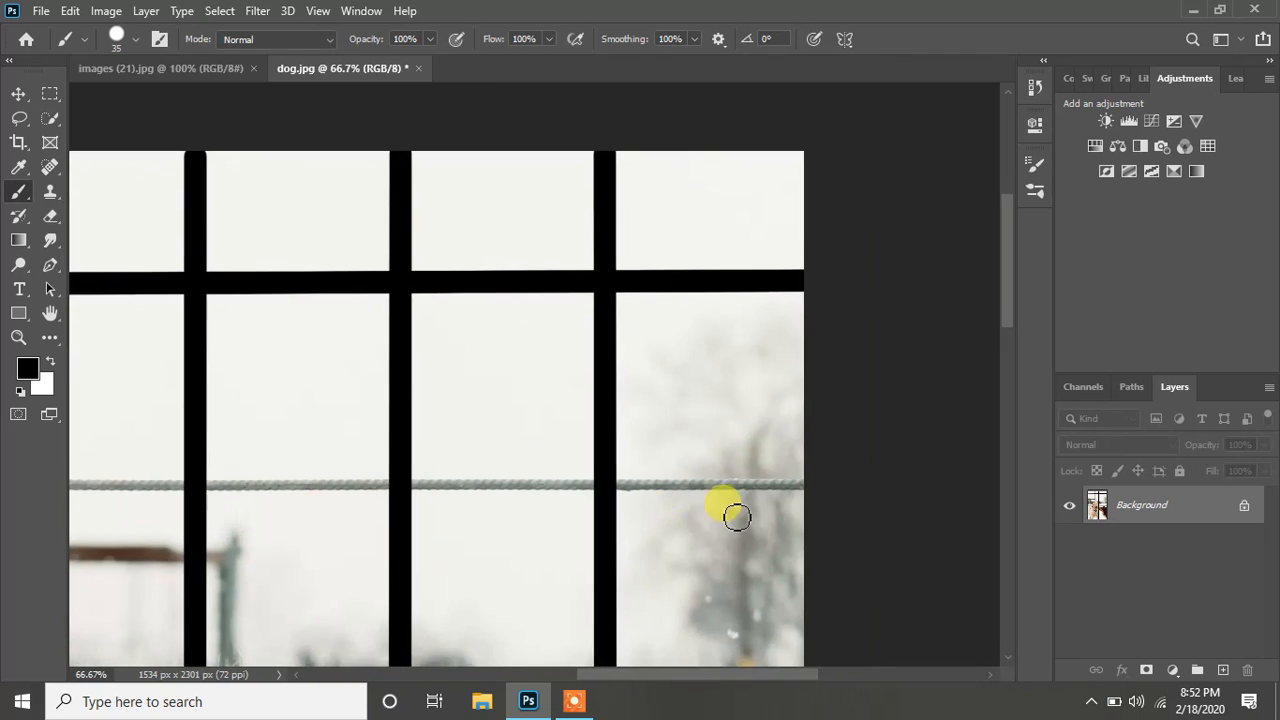
{"action": "left_click", "coordinate": [807, 487], "text": "shift"}
- Paint straight black brush lines over the third and fourth horizontal fence wires across the full image width
{"action": "scroll", "coordinate": [763, 548], "scroll_direction": "down", "scroll_amount": 3}
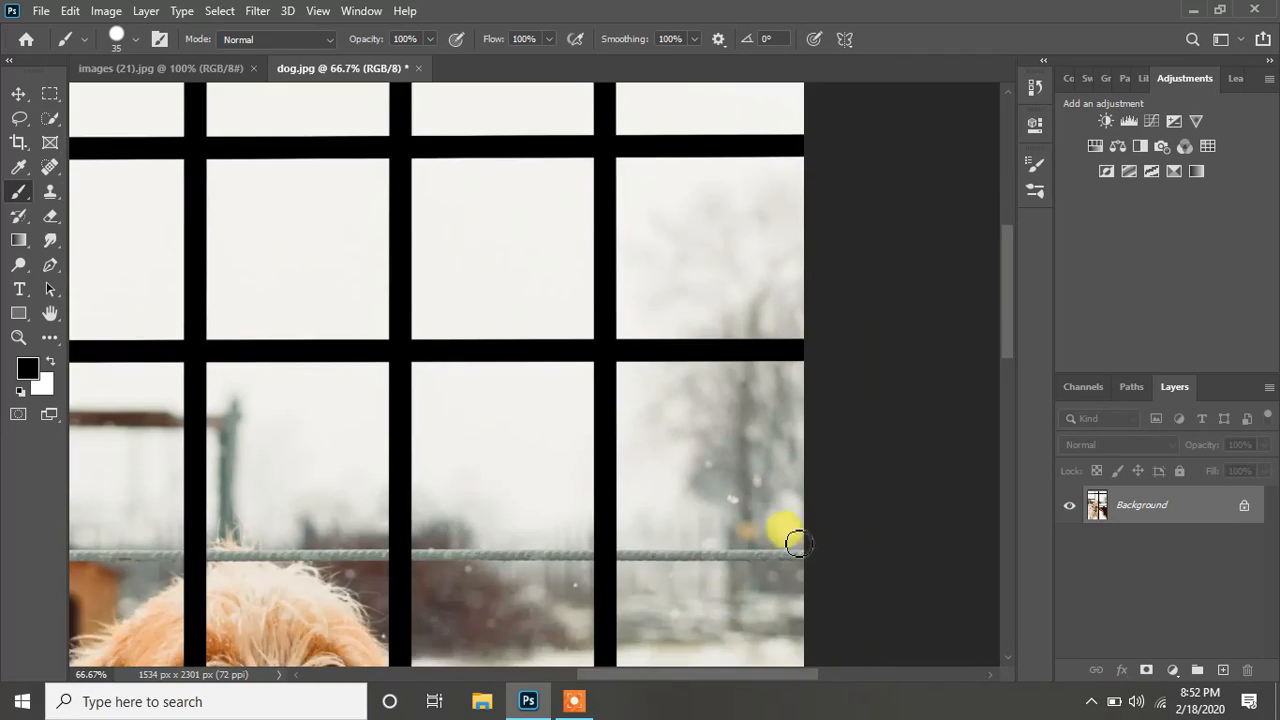
{"action": "scroll", "coordinate": [723, 549], "scroll_direction": "left", "scroll_amount": 3}
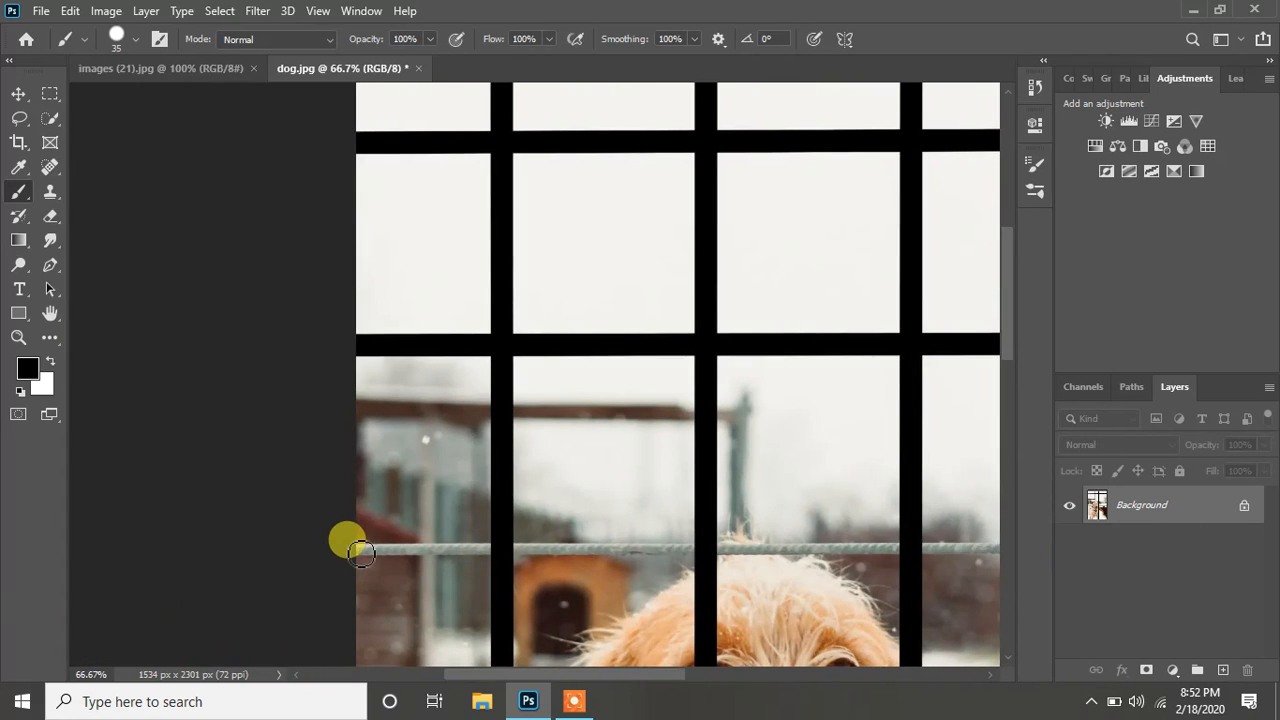
{"action": "scroll", "coordinate": [451, 580], "scroll_direction": "down", "scroll_amount": 5}
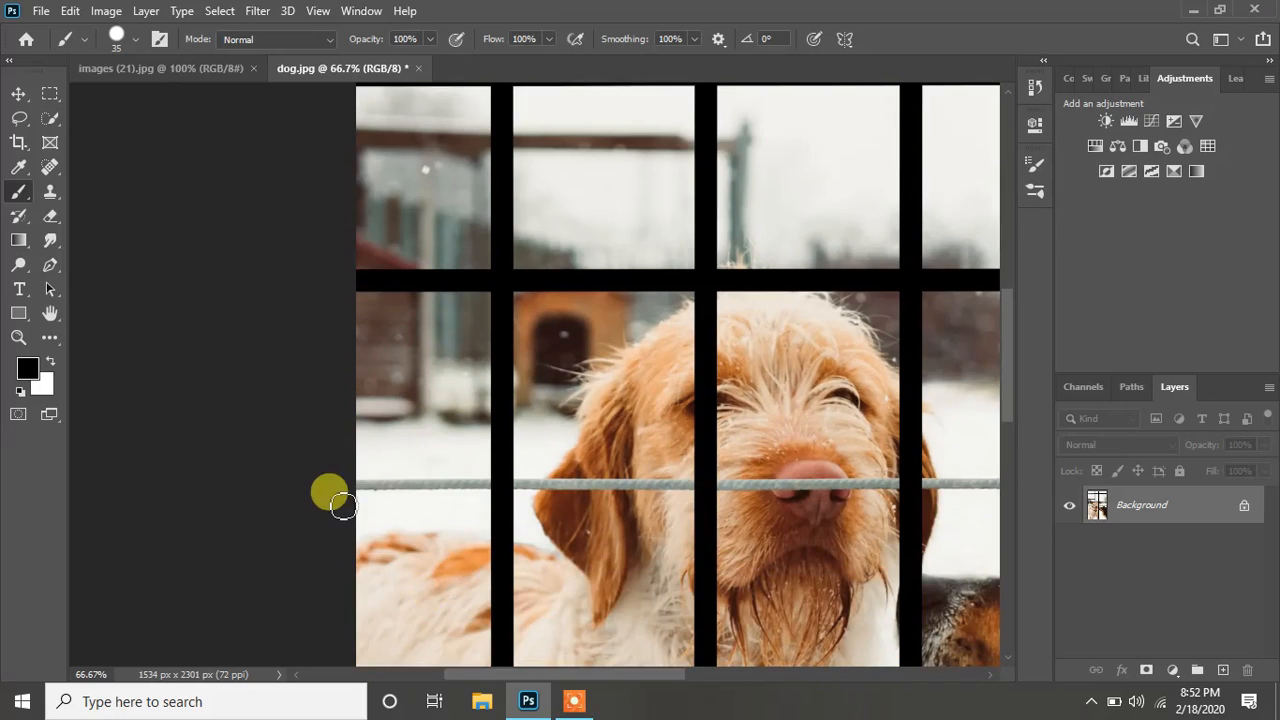
{"action": "key", "text": "space"}
{"action": "left_click_drag", "start_coordinate": [666, 529], "coordinate": [134, 497]}
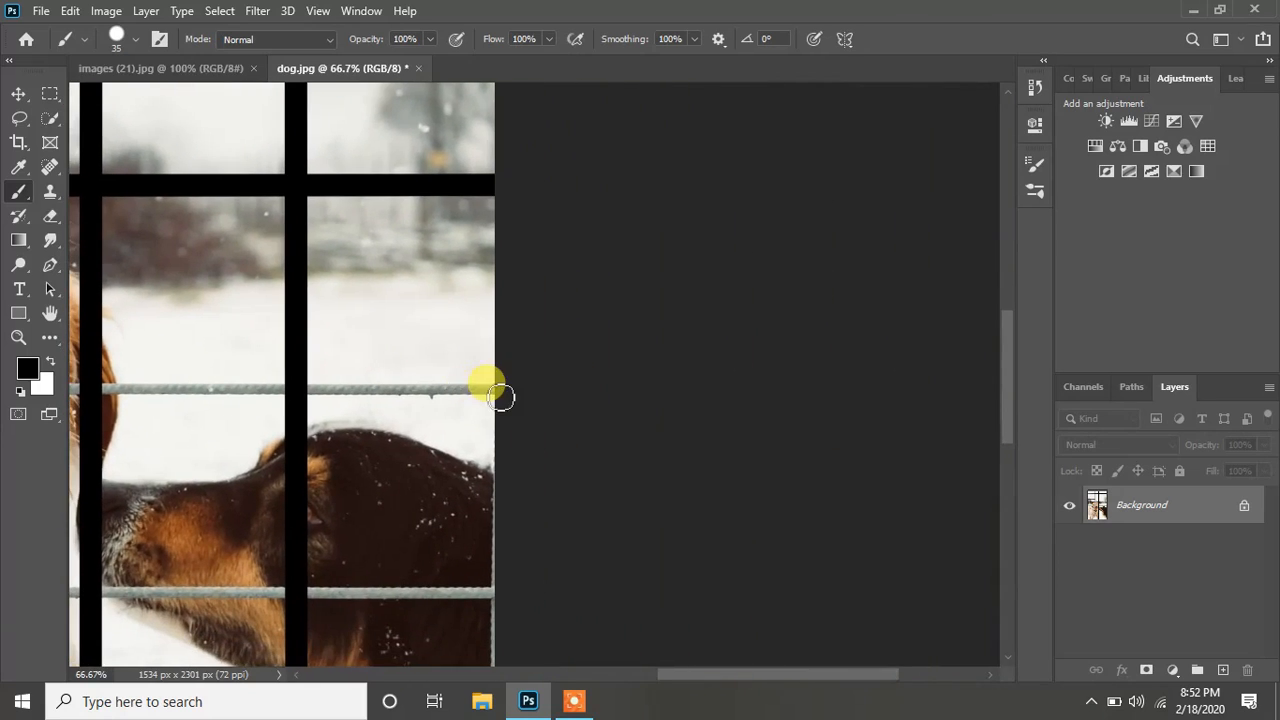
{"action": "scroll", "coordinate": [495, 420], "scroll_direction": "up", "scroll_amount": 3}
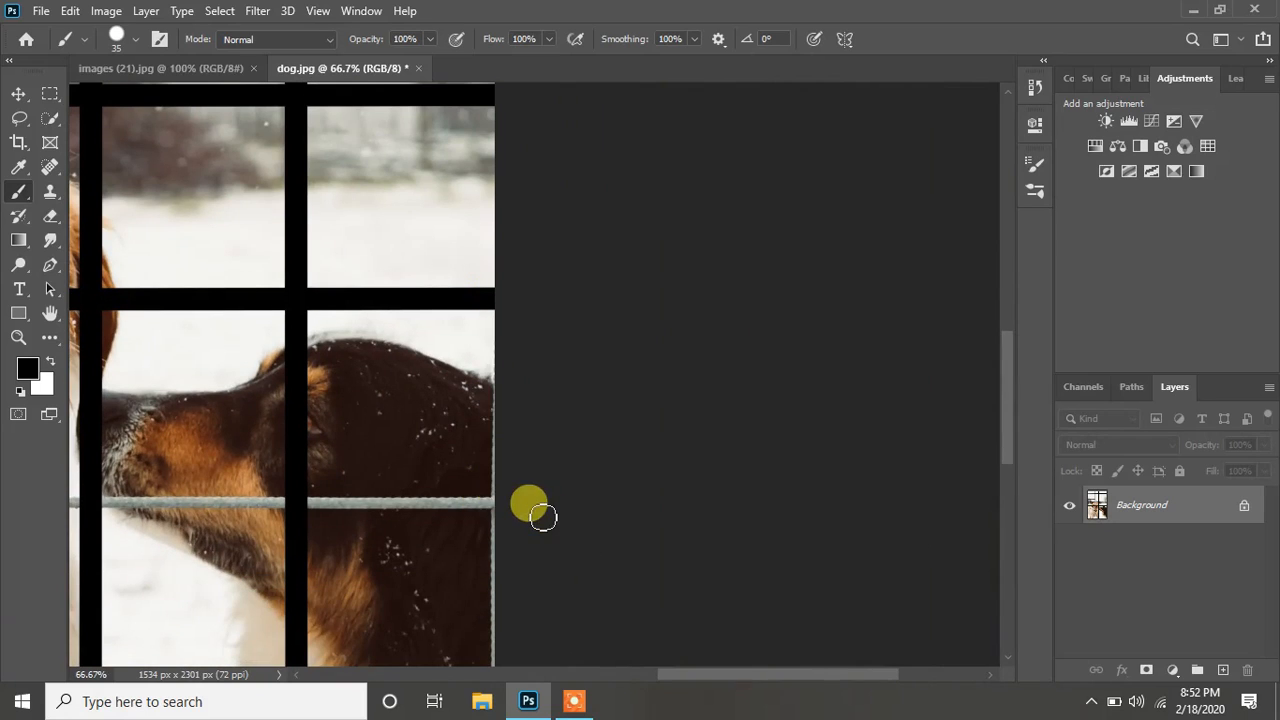
- Cover the fifth horizontal fence wire from the top with a straight black brush line across the full image width
{"action": "left_click", "coordinate": [497, 506]}
{"action": "left_click_drag", "start_coordinate": [566, 521], "coordinate": [1077, 546]}
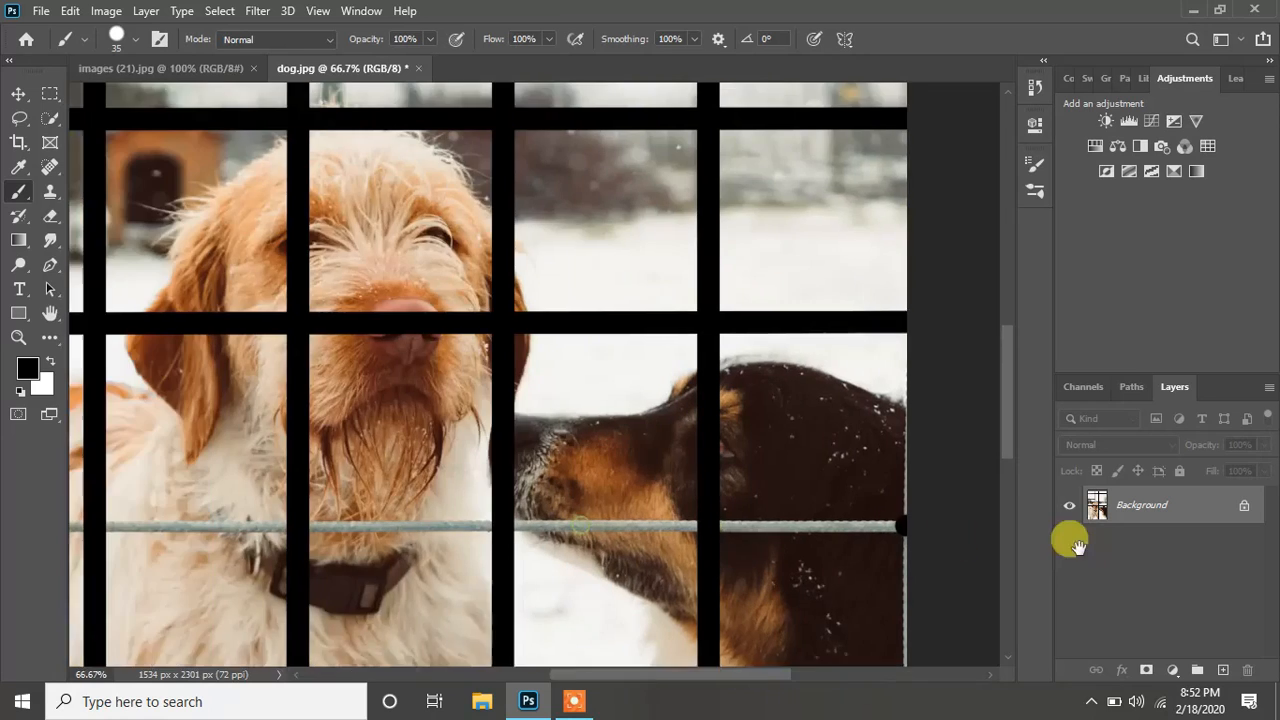
{"action": "left_click_drag", "start_coordinate": [243, 604], "coordinate": [1249, 508]}
{"action": "left_click_drag", "start_coordinate": [190, 517], "coordinate": [351, 457]}
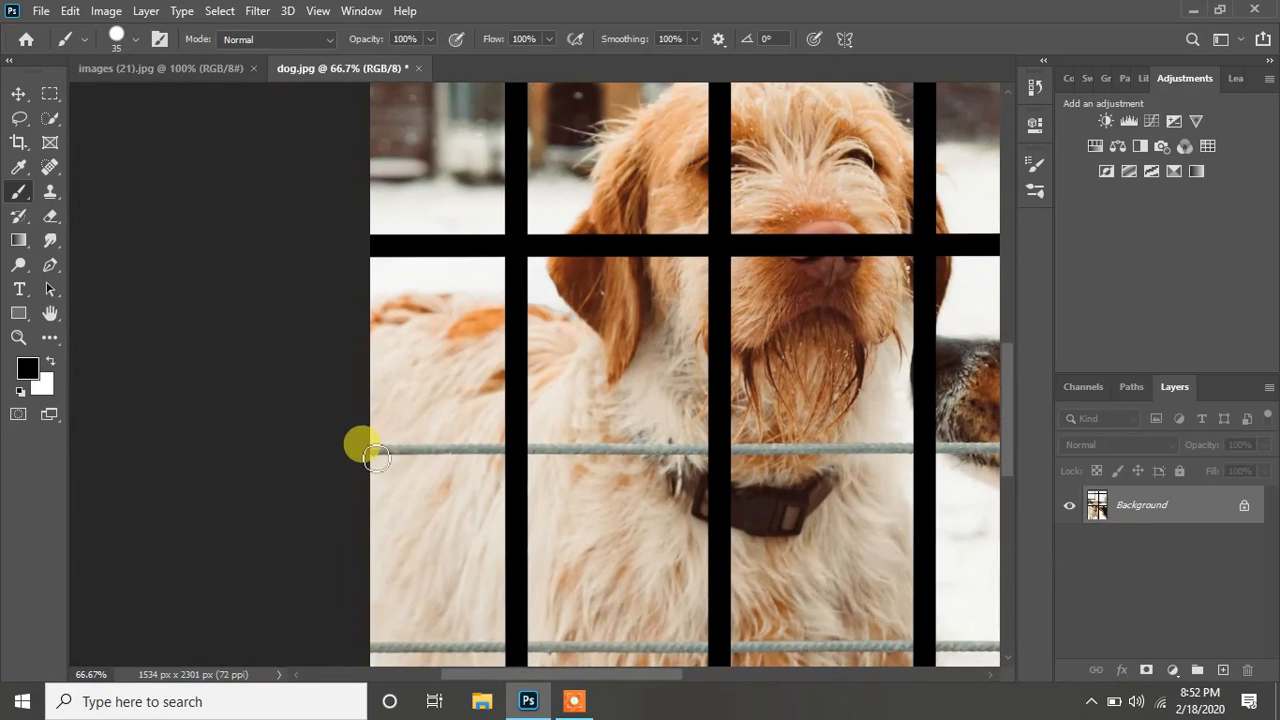
{"action": "left_click", "coordinate": [370, 449], "text": "shift"}
- Cover the sixth horizontal fence wire from the top with a straight black brush line from edge to edge, undoing misplaced strokes
{"action": "scroll", "coordinate": [365, 435], "scroll_direction": "down", "scroll_amount": 5}
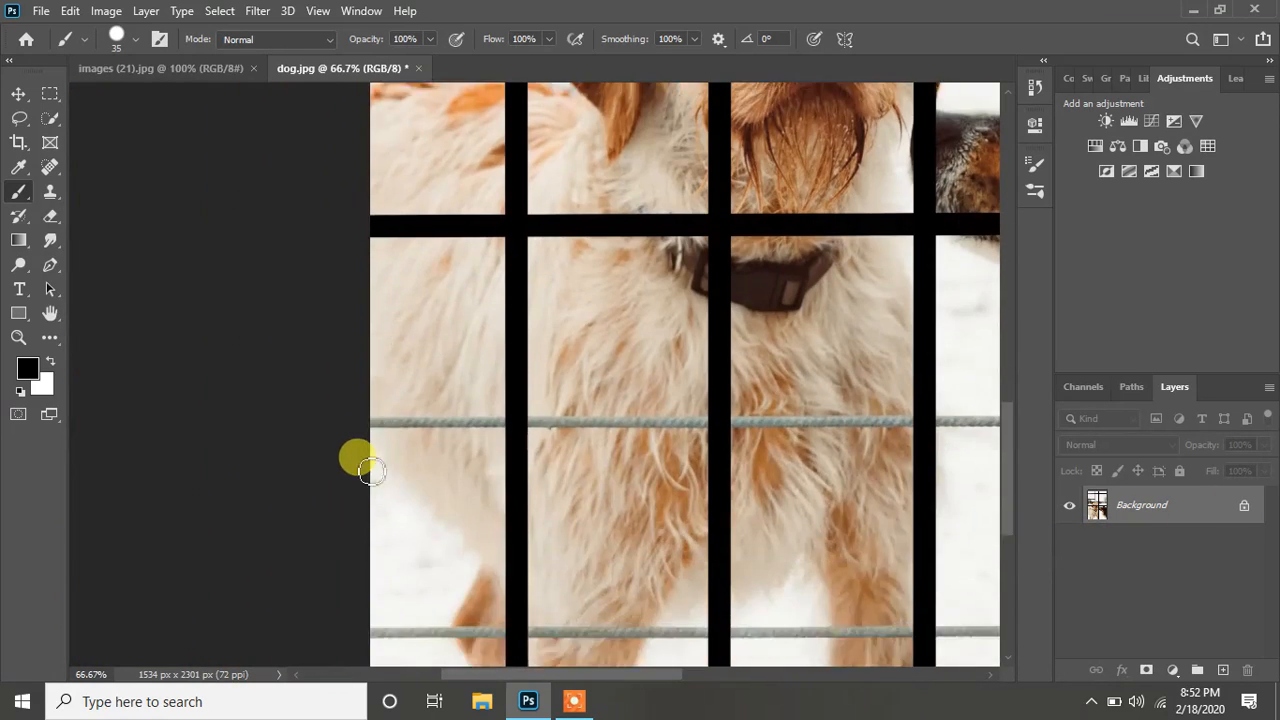
{"action": "left_click", "coordinate": [366, 377]}
{"action": "mouse_move", "coordinate": [573, 425]}
{"action": "left_mouse_down"}
{"action": "mouse_move", "coordinate": [414, 425]}
{"action": "mouse_move", "coordinate": [64, 469]}
{"action": "left_mouse_up"}
{"action": "key", "text": "ctrl+z"}
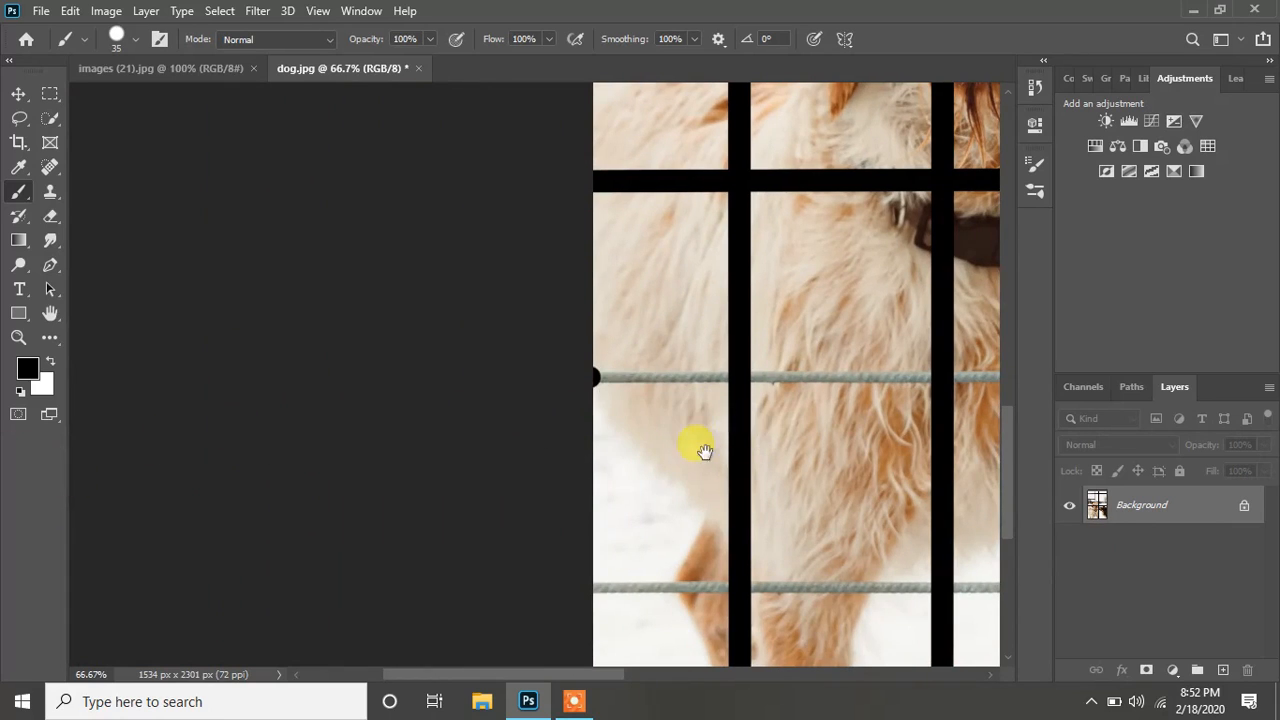
{"action": "scroll", "coordinate": [694, 443], "scroll_direction": "right", "scroll_amount": 8}
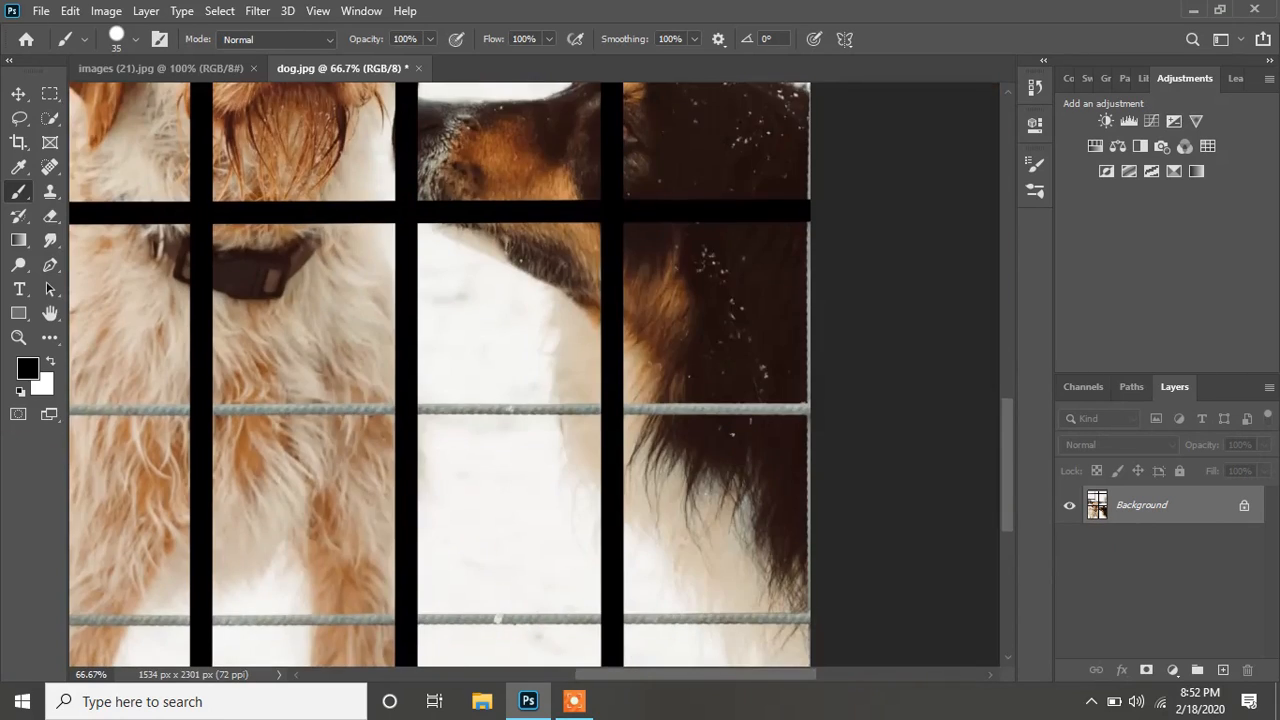
{"action": "left_click", "coordinate": [812, 408]}
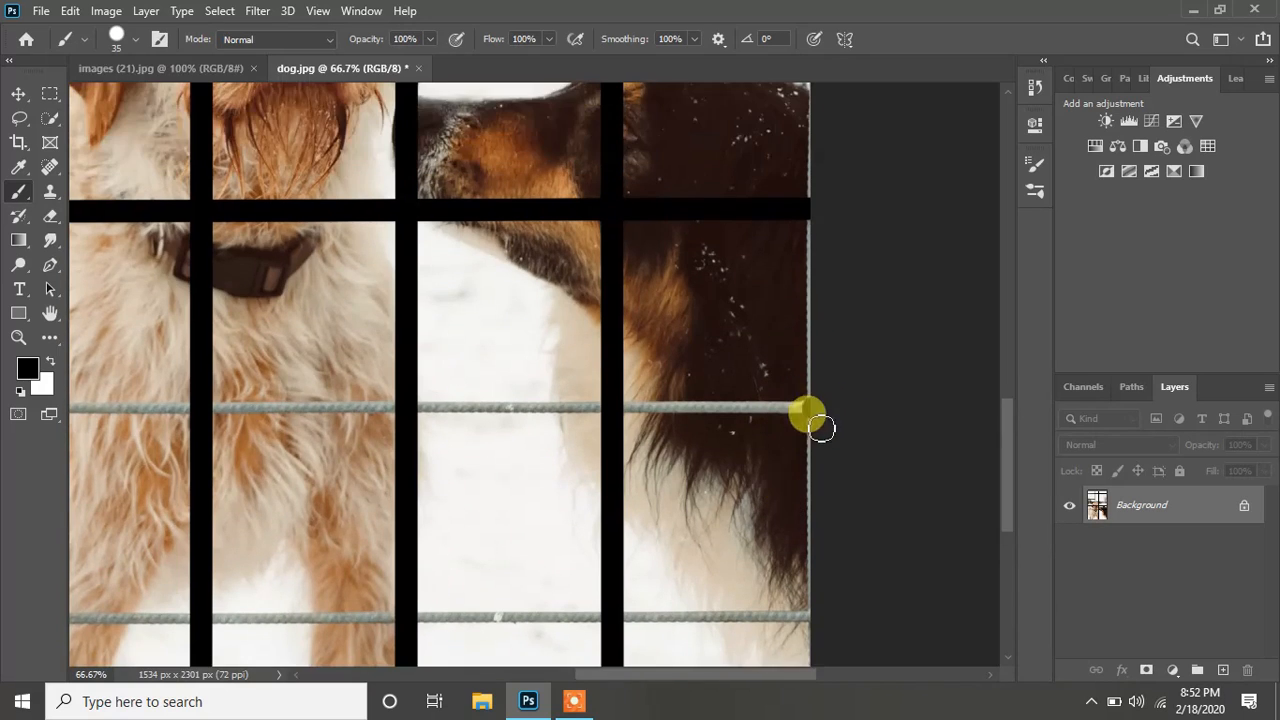
{"action": "key", "text": "ctrl+z"}
{"action": "left_click_drag", "start_coordinate": [781, 470], "coordinate": [1270, 489]}
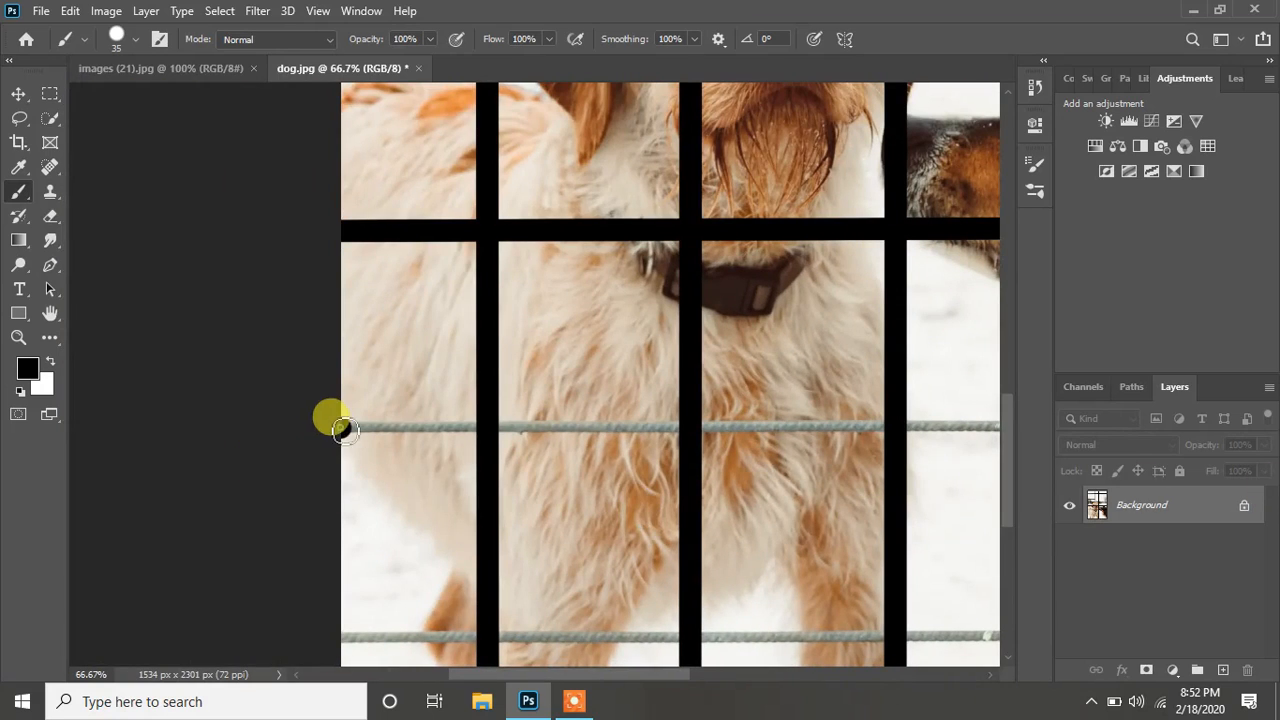
{"action": "left_click_drag", "start_coordinate": [446, 466], "coordinate": [20, 456]}
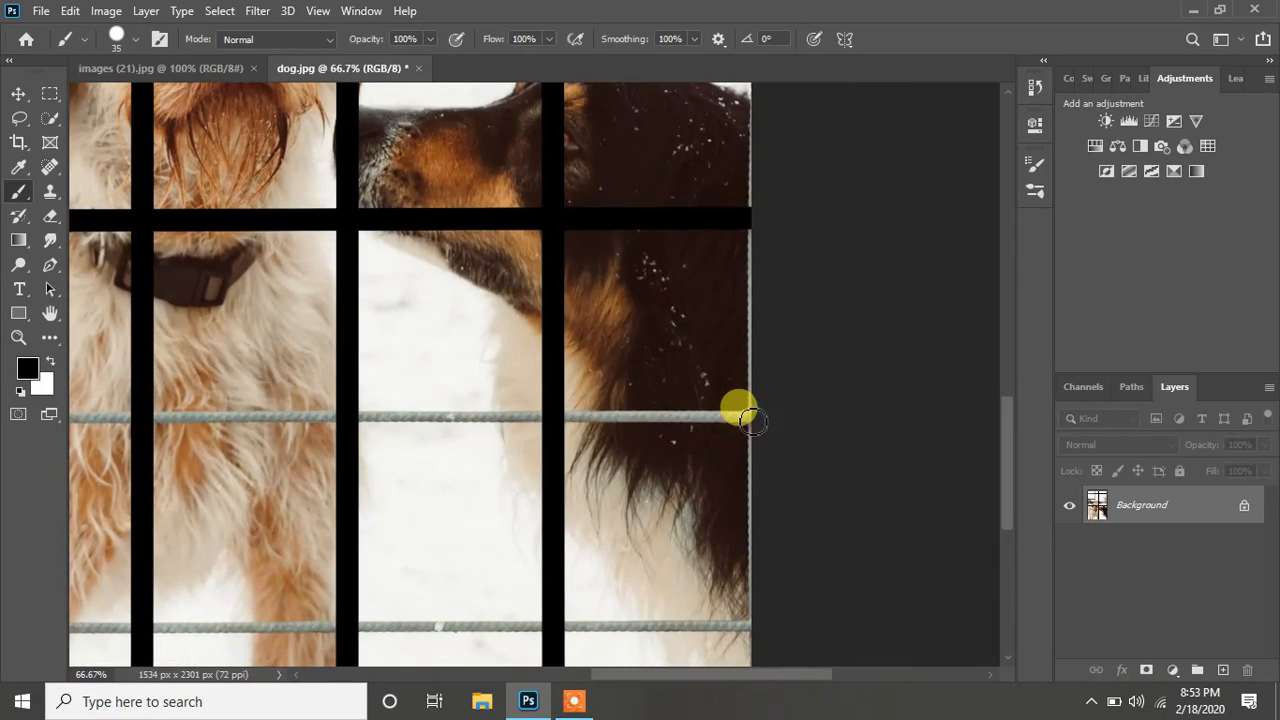
{"action": "left_click", "coordinate": [750, 420], "text": "shift"}
- Cover the bottommost horizontal fence wire with a straight black brush line across the image and undo the stray stroke below it
{"action": "scroll", "coordinate": [730, 460], "scroll_direction": "down", "scroll_amount": 2}
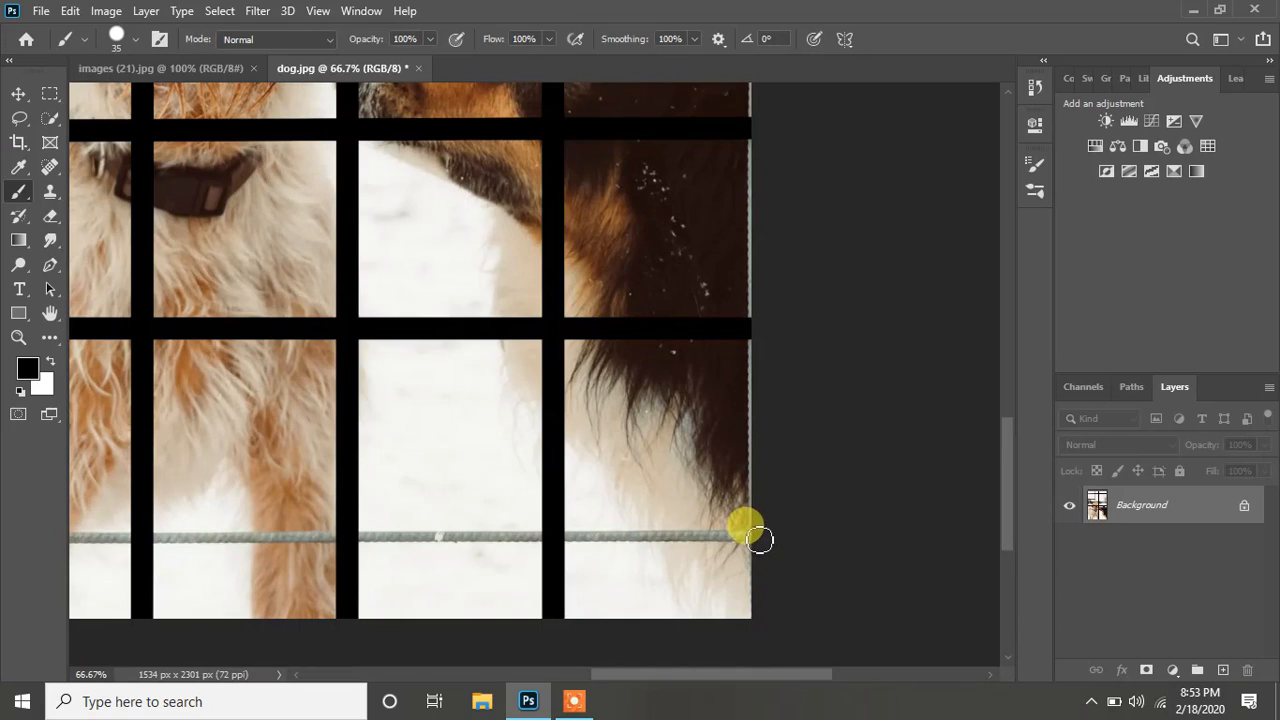
{"action": "scroll", "coordinate": [603, 577], "scroll_direction": "left", "scroll_amount": 10}
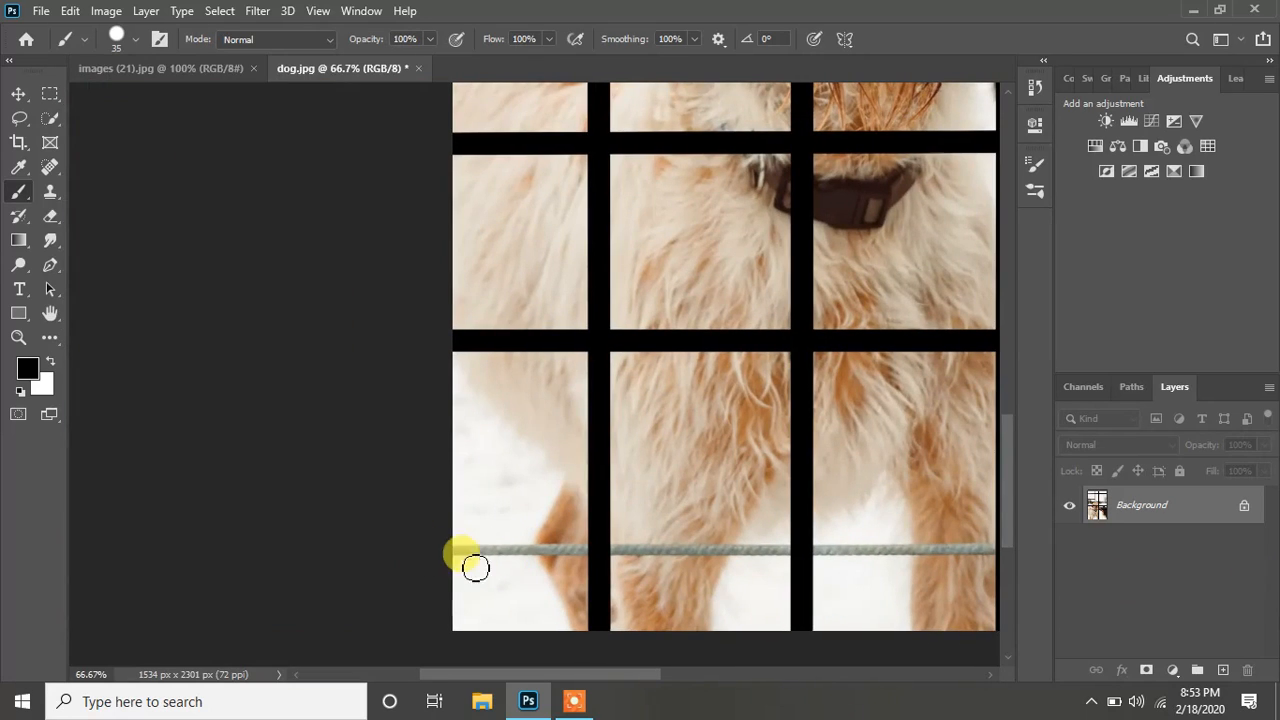
{"action": "left_click", "coordinate": [446, 548], "text": "shift"}
{"action": "left_click_drag", "start_coordinate": [706, 566], "coordinate": [380, 566]}
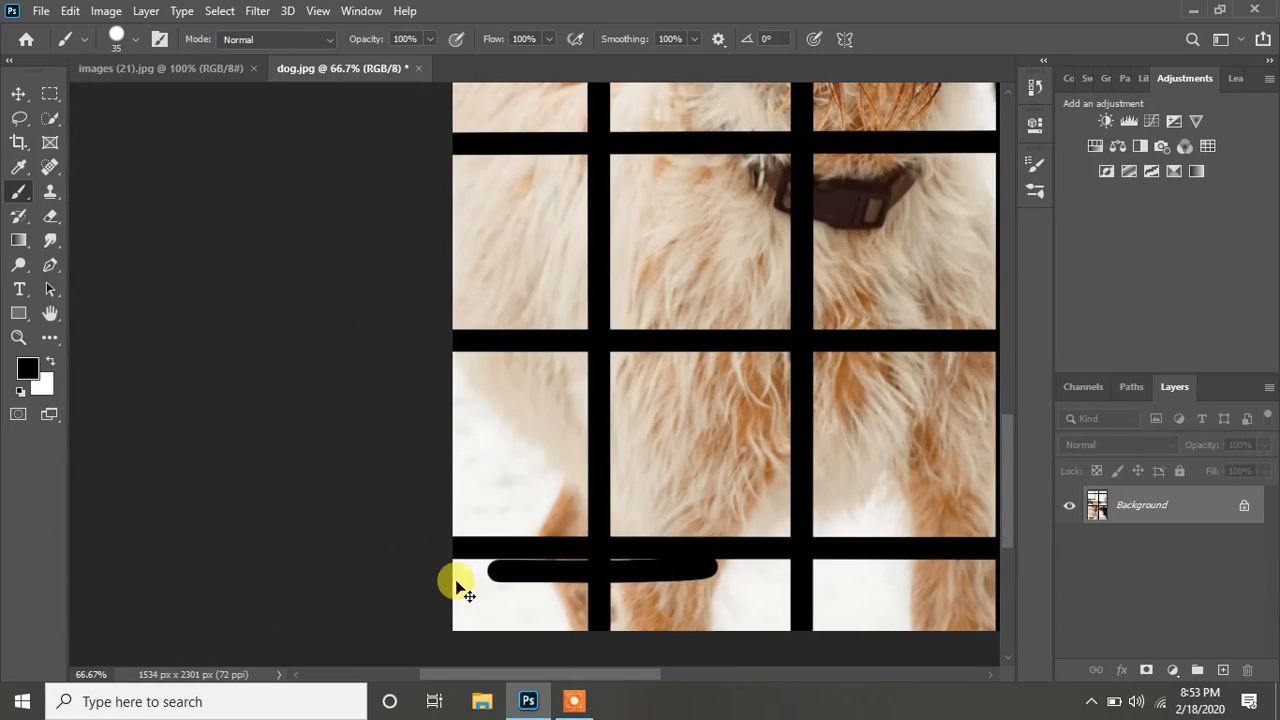
{"action": "key", "text": "ctrl+z"}
- Paint a black brush line over the fence wire along the photo's right edge, up to the dark dog's back
{"action": "scroll", "coordinate": [620, 600], "scroll_direction": "right", "scroll_amount": 10}
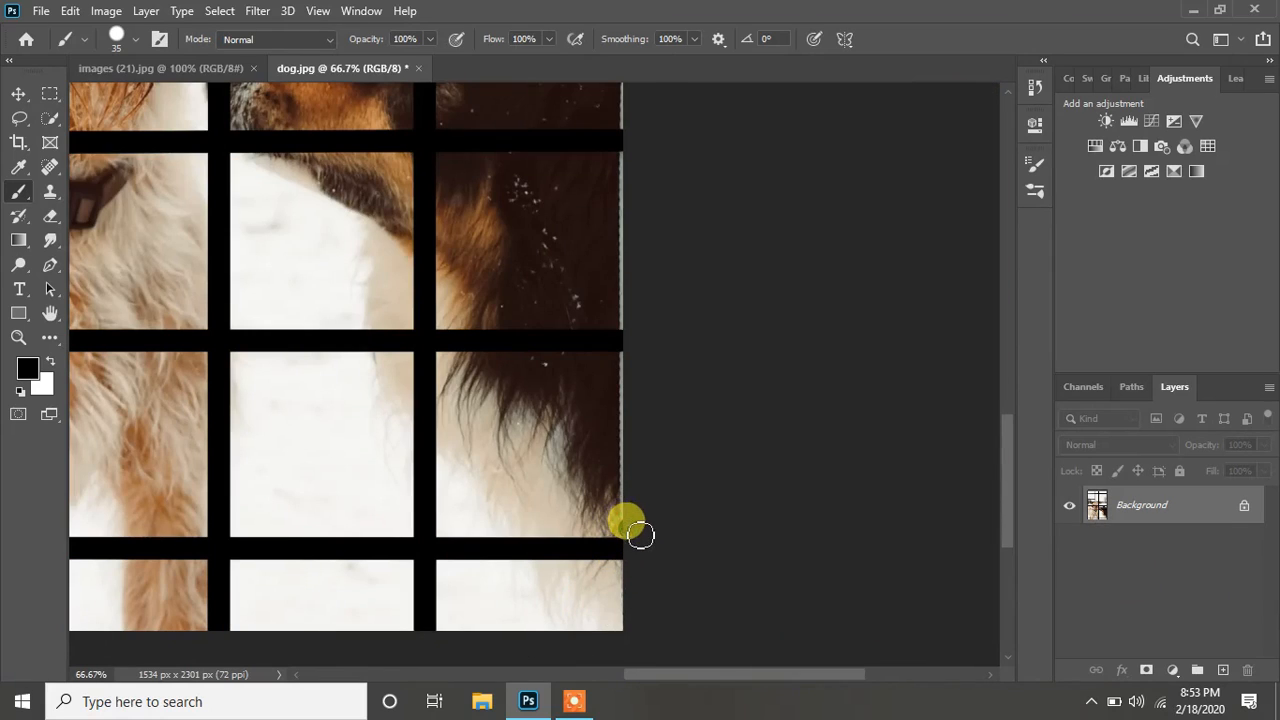
{"action": "scroll", "coordinate": [657, 189], "scroll_direction": "up", "scroll_amount": 5}
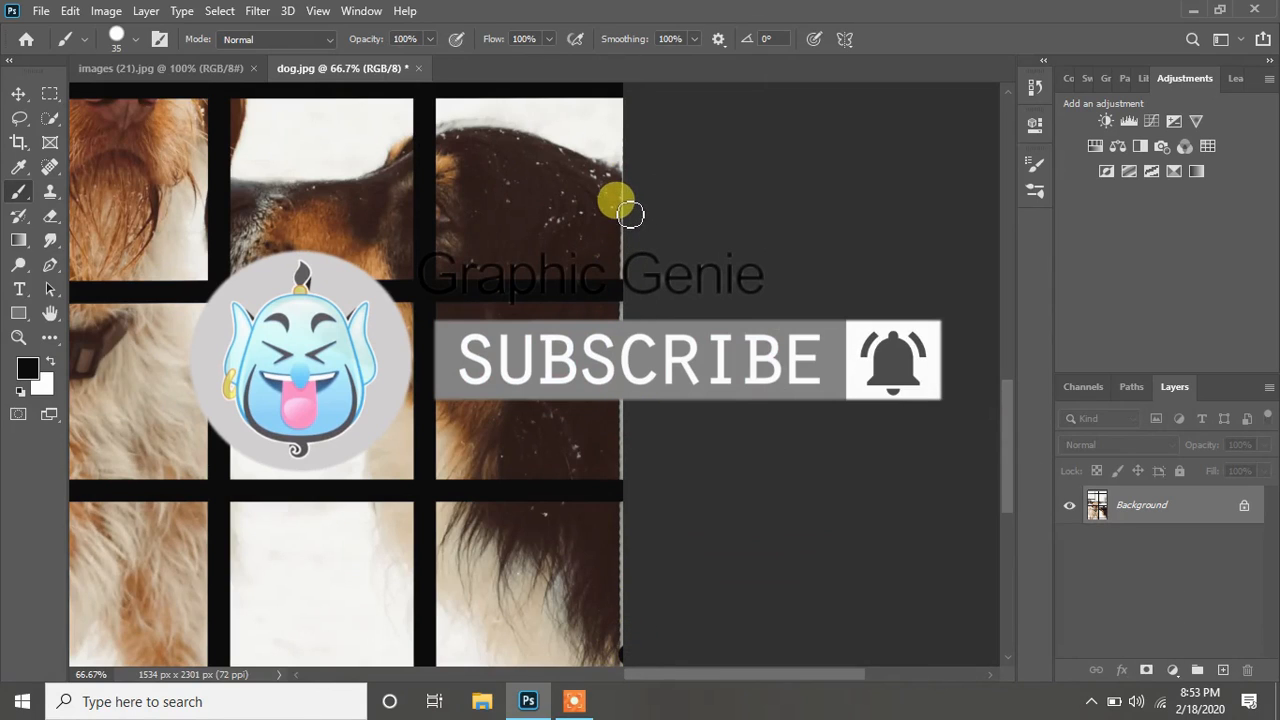
{"action": "scroll", "coordinate": [686, 205], "scroll_direction": "up", "scroll_amount": 3}
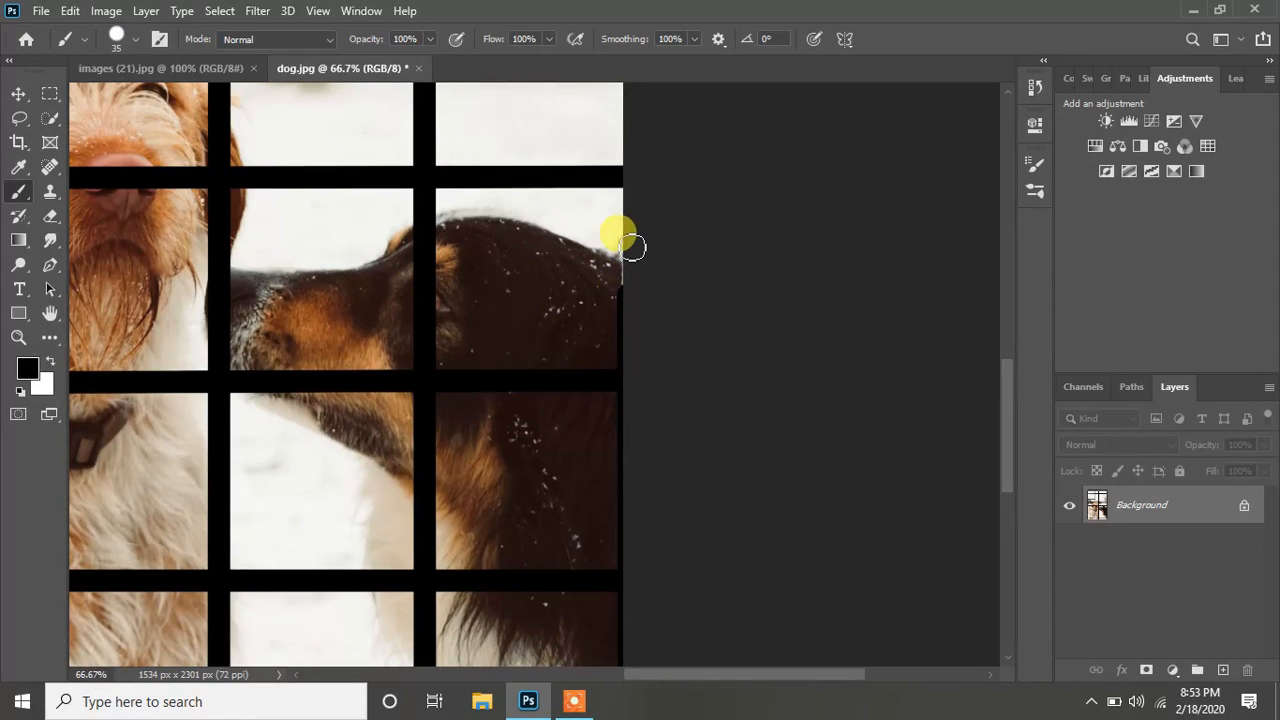
{"action": "scroll", "coordinate": [698, 281], "scroll_direction": "up", "scroll_amount": 4}
{"action": "scroll", "coordinate": [698, 281], "scroll_direction": "up", "scroll_amount": 3}
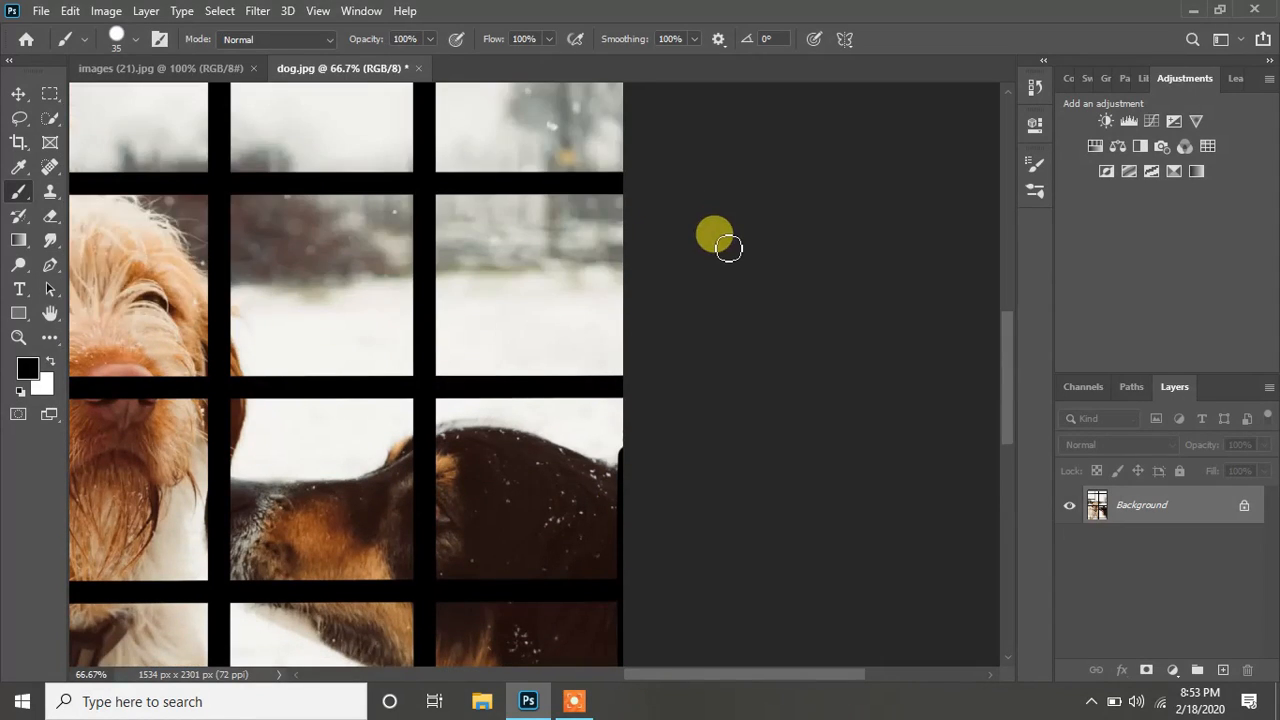
- Unlock the Background layer and add a new empty layer above it
{"action": "key", "text": "z"}
{"action": "left_click", "coordinate": [566, 38]}
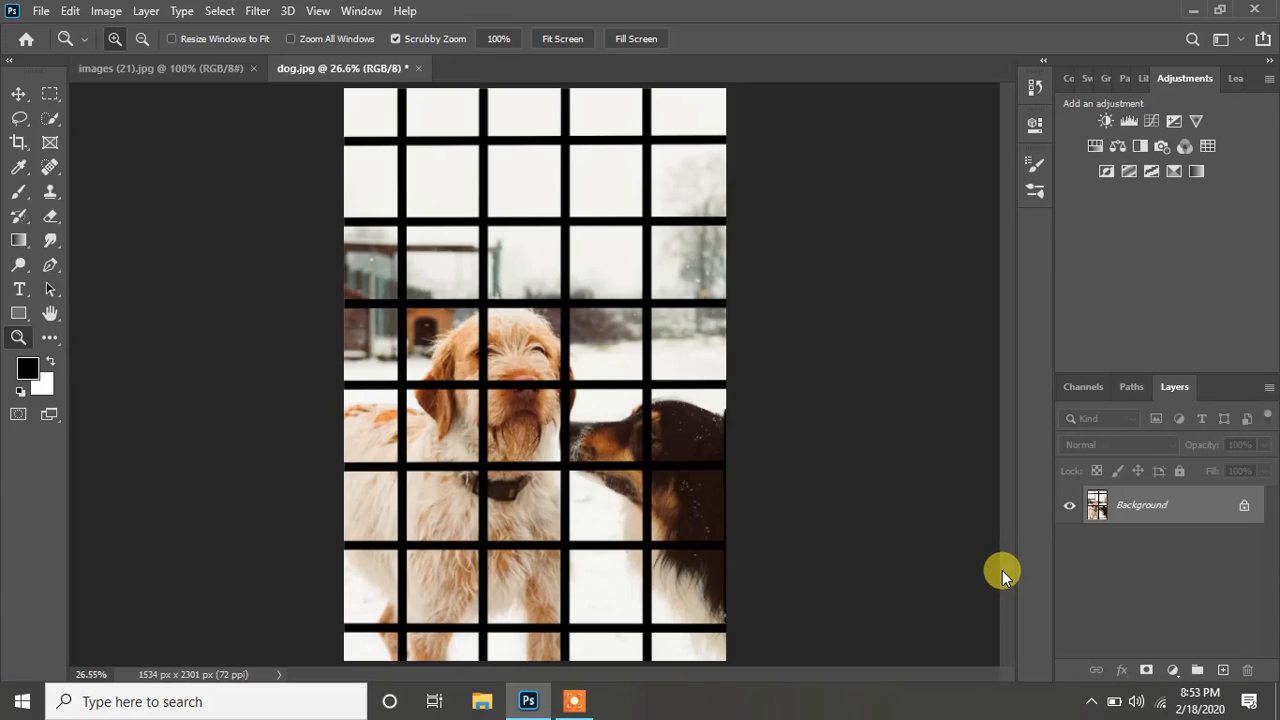
{"action": "left_click", "coordinate": [1243, 505]}
{"action": "left_click", "coordinate": [1226, 671]}
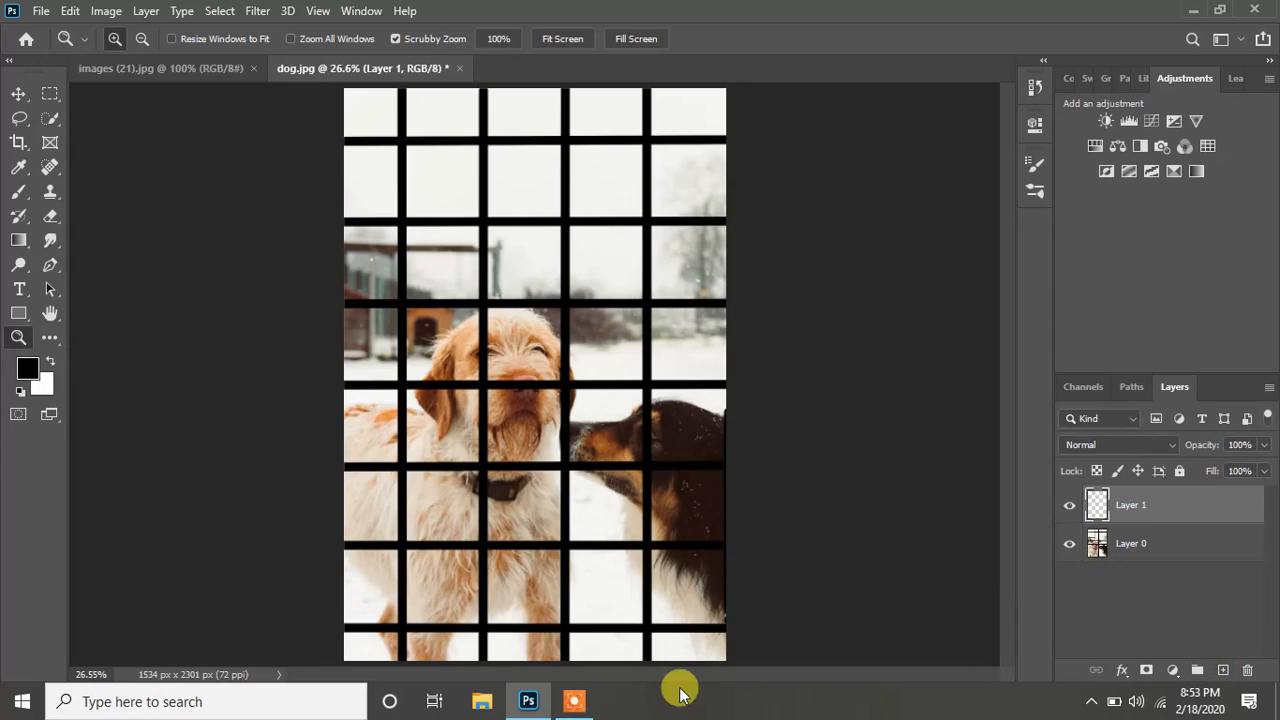
{"action": "left_click", "coordinate": [573, 700]}
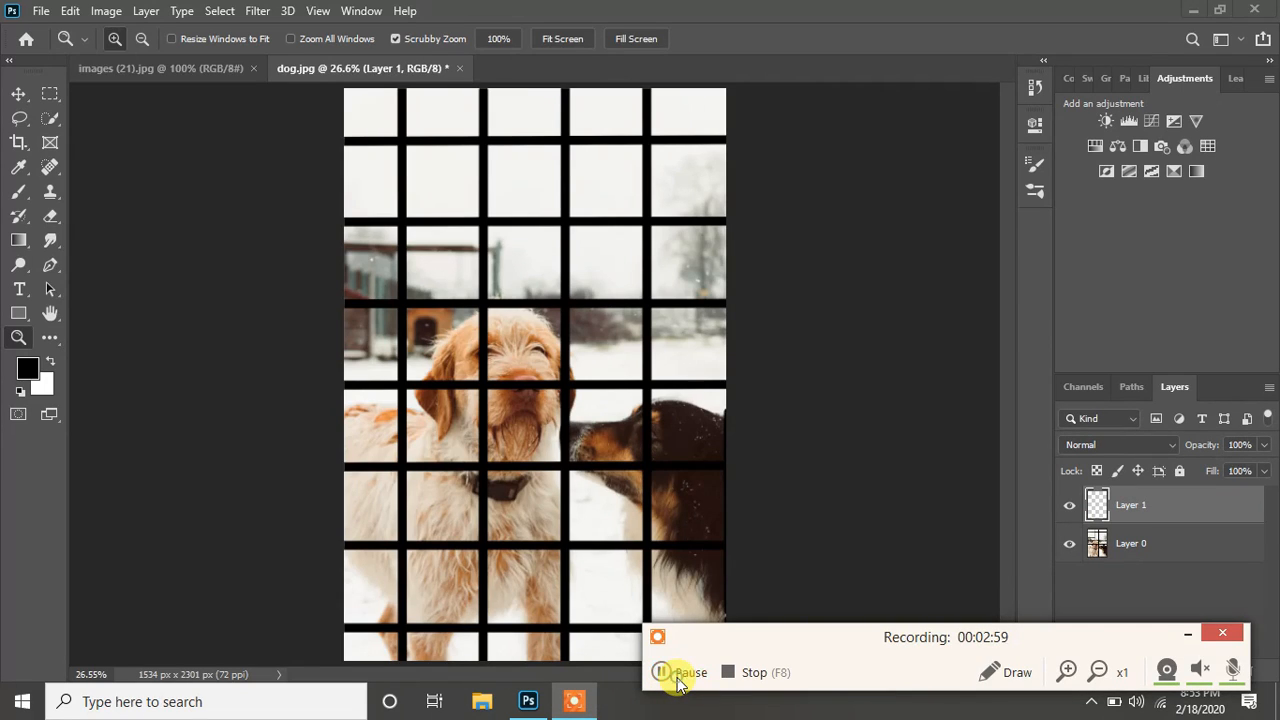
{"action": "left_click", "coordinate": [677, 675]}
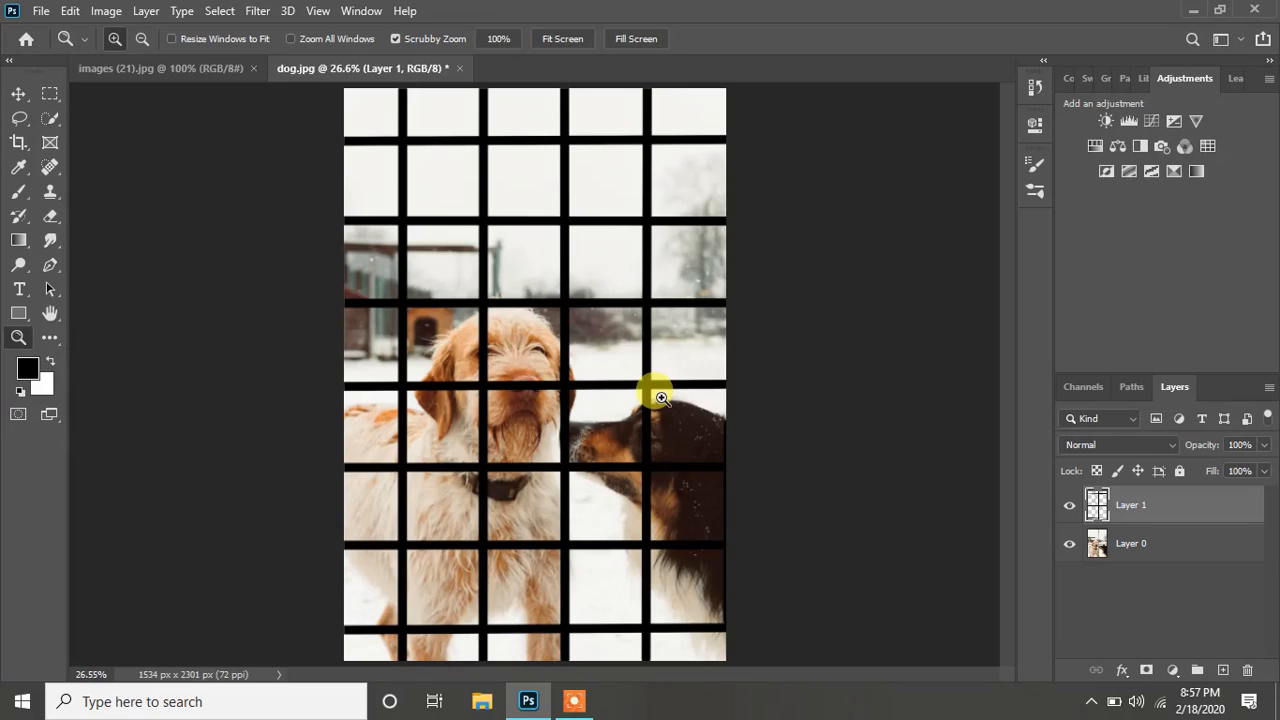
{"action": "left_click", "coordinate": [70, 11]}
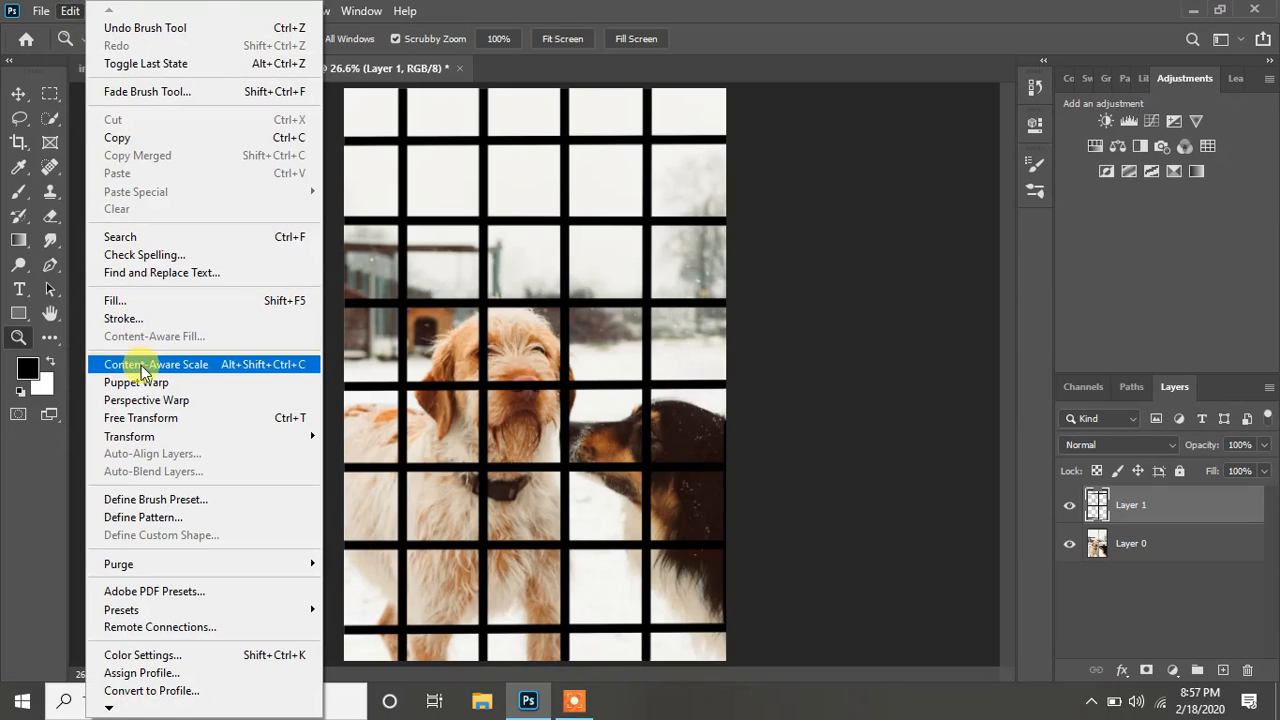
{"action": "left_click", "coordinate": [860, 430]}
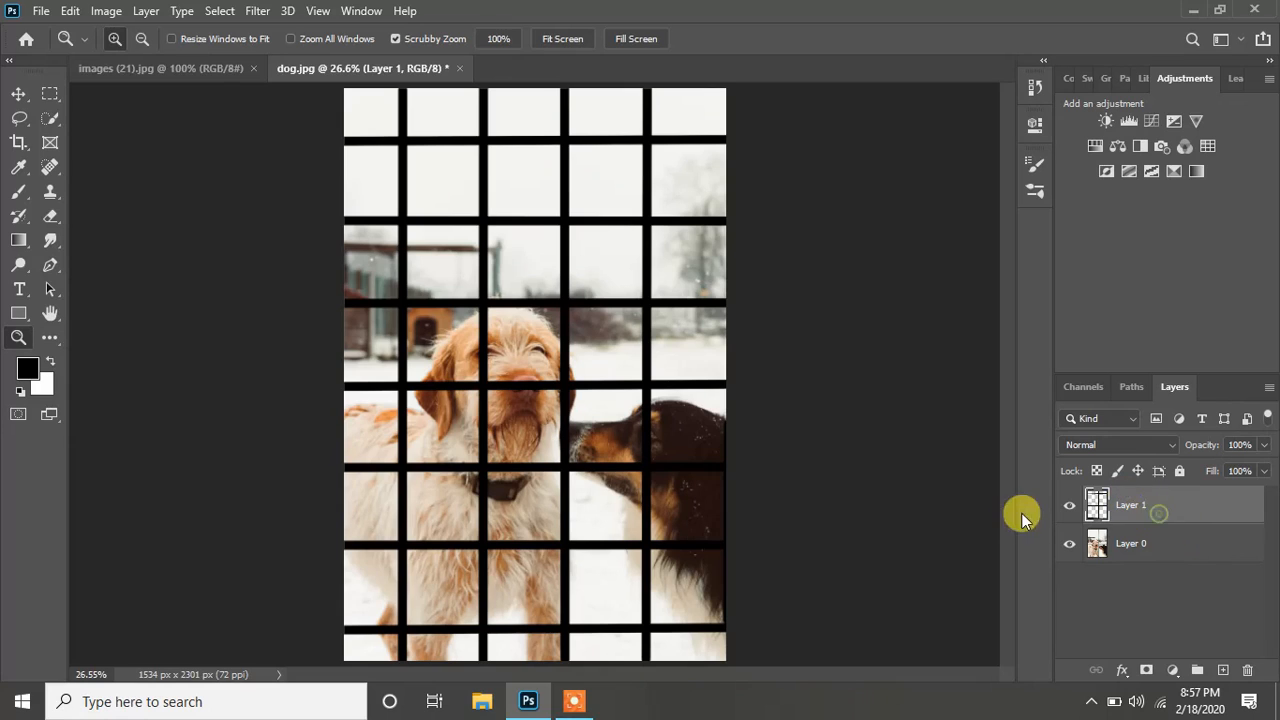
- Hide the black grid on Layer 1 to inspect the photo on Layer 0, and show the grid again
{"action": "left_click", "coordinate": [1069, 505]}
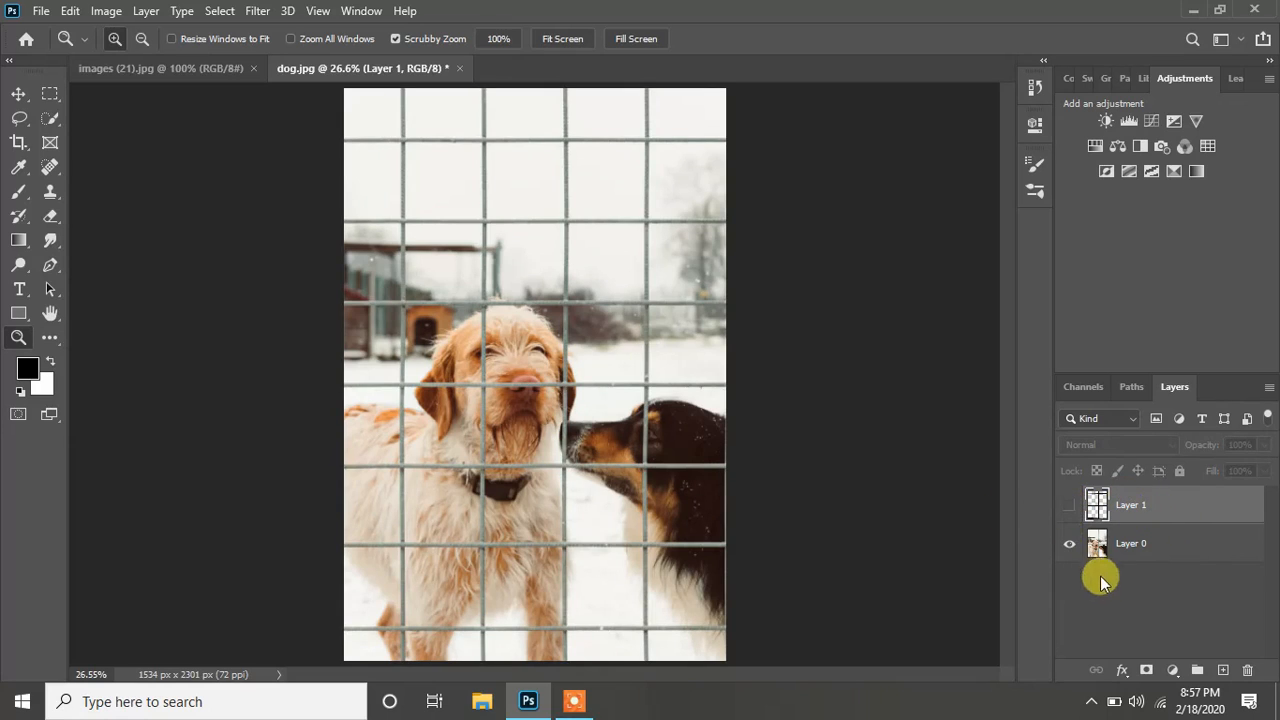
{"action": "left_click", "coordinate": [1170, 544]}
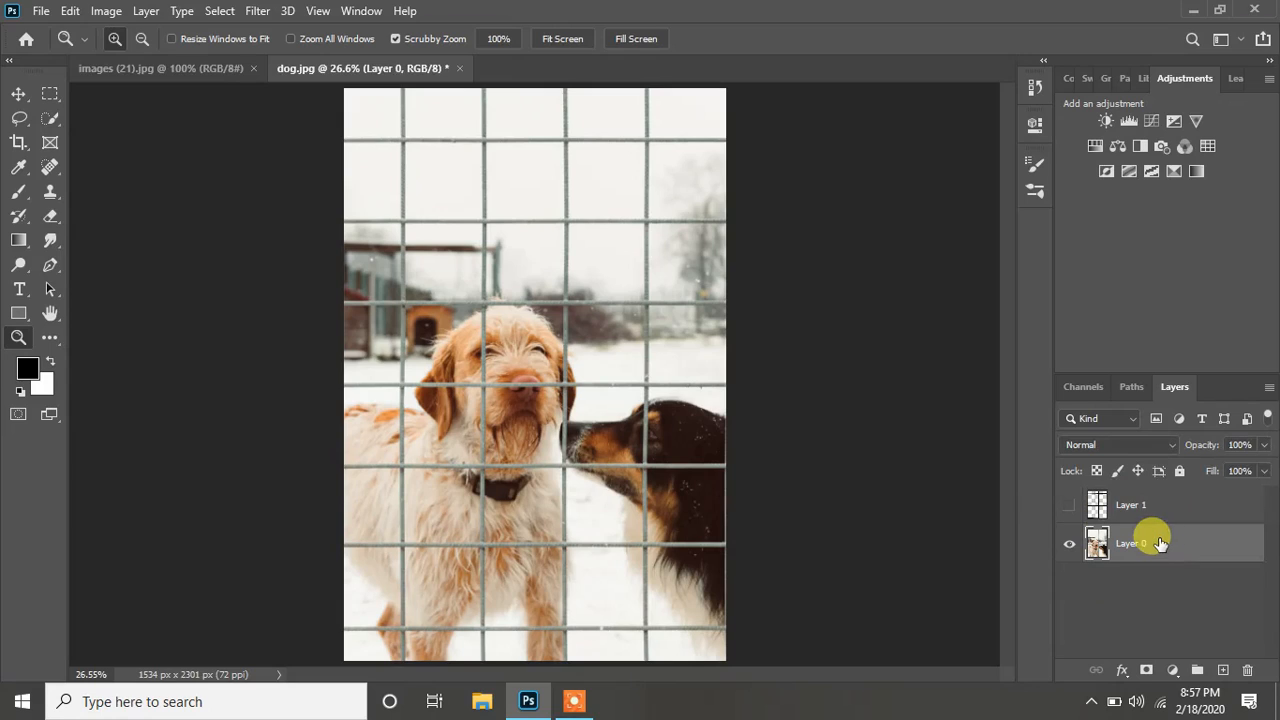
{"action": "left_click", "coordinate": [1100, 508]}
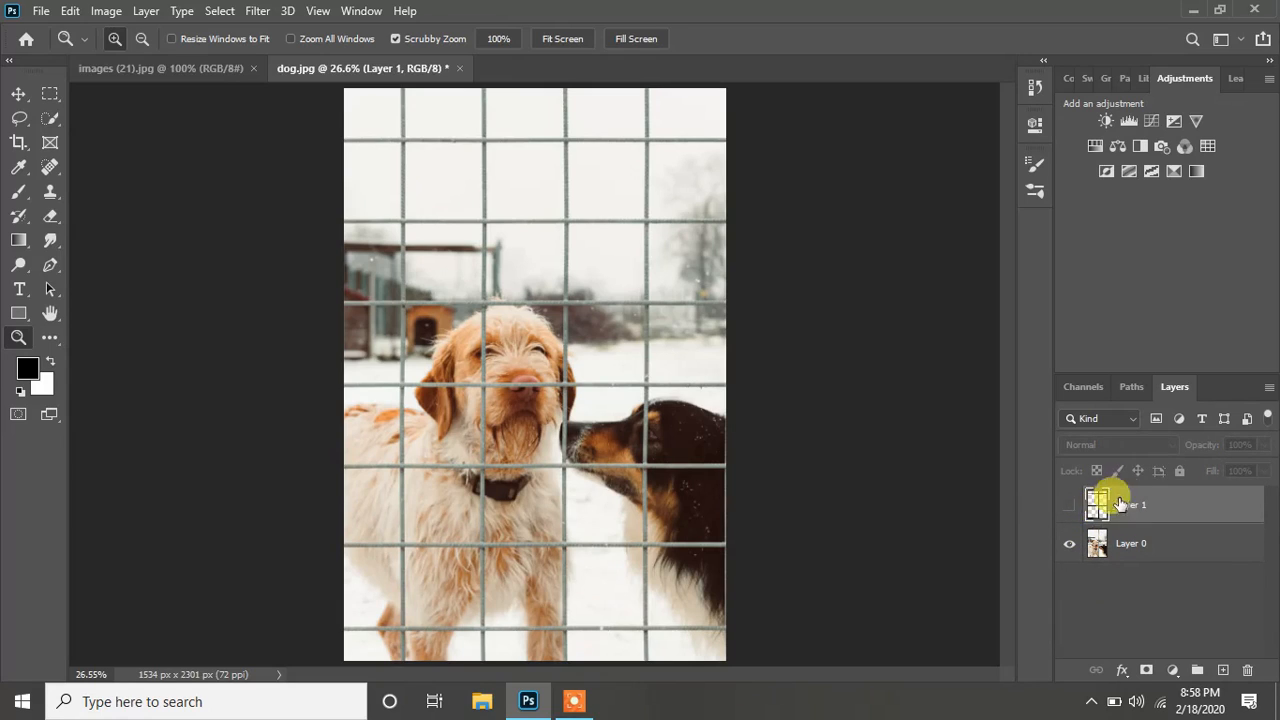
{"action": "left_click", "coordinate": [1070, 507]}
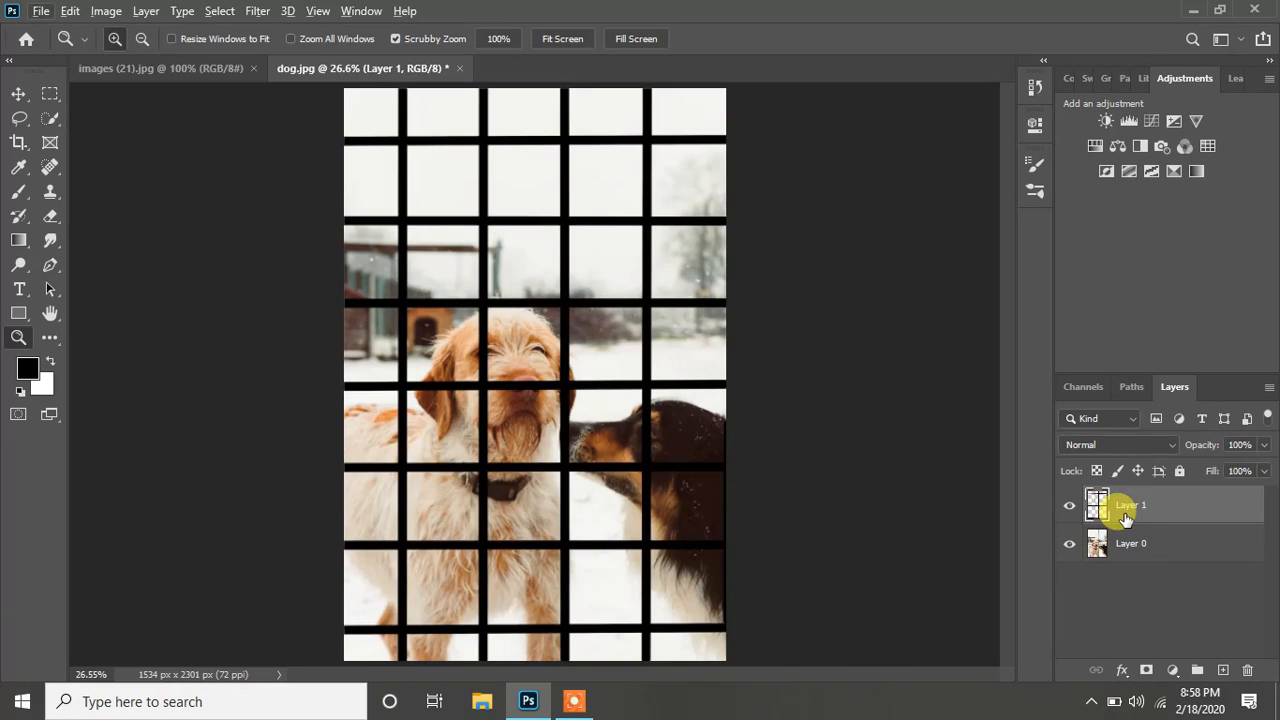
- Load the painted grid lines of Layer 1 as a selection, hide that layer, and make Layer 0 active
{"action": "left_click", "coordinate": [1096, 506], "text": "ctrl"}
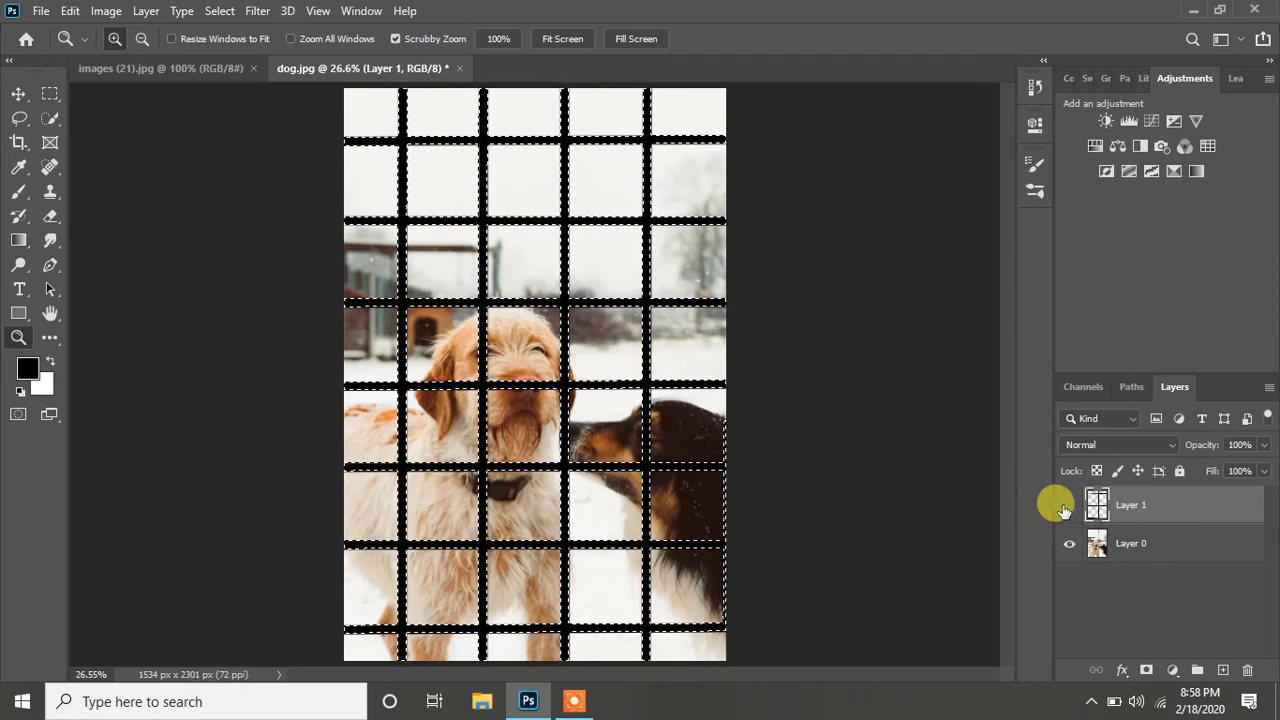
{"action": "left_click", "coordinate": [1066, 507]}
{"action": "left_click", "coordinate": [1151, 543]}
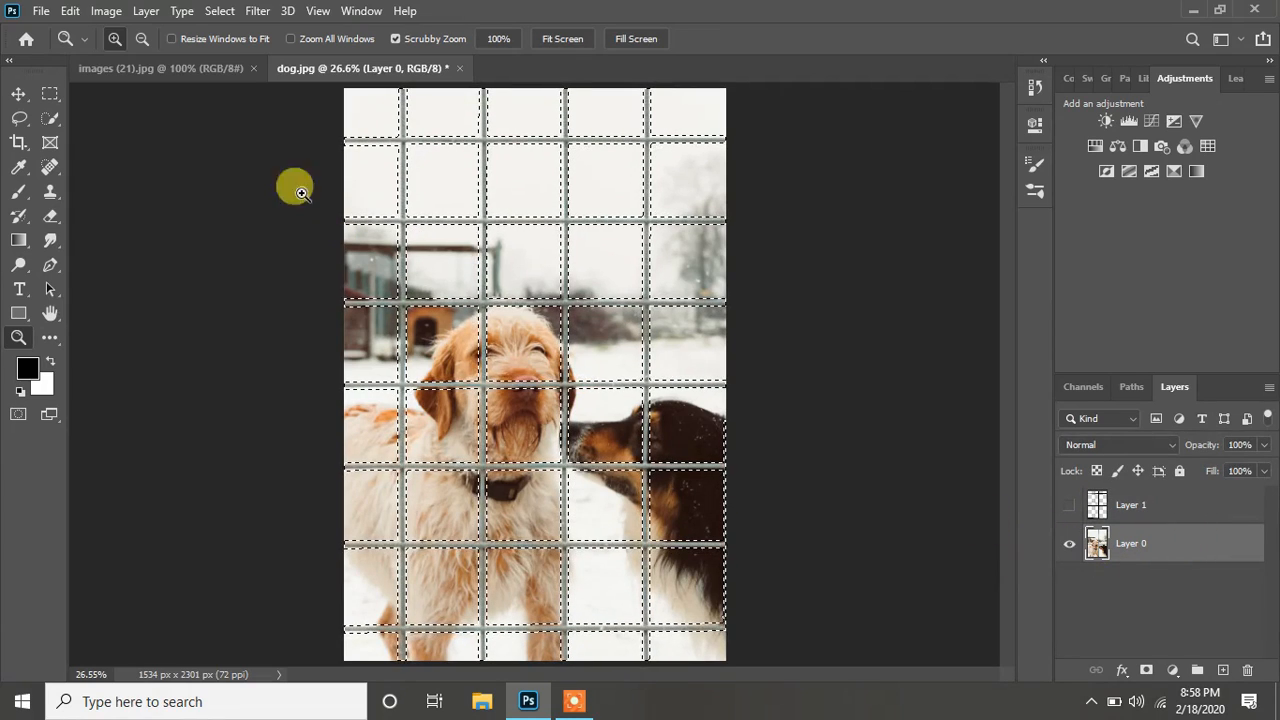
- Remove the selected fence wires from Layer 0 with Content-Aware Fill, using the Auto sampling area and output to a new layer
{"action": "left_click", "coordinate": [68, 10]}
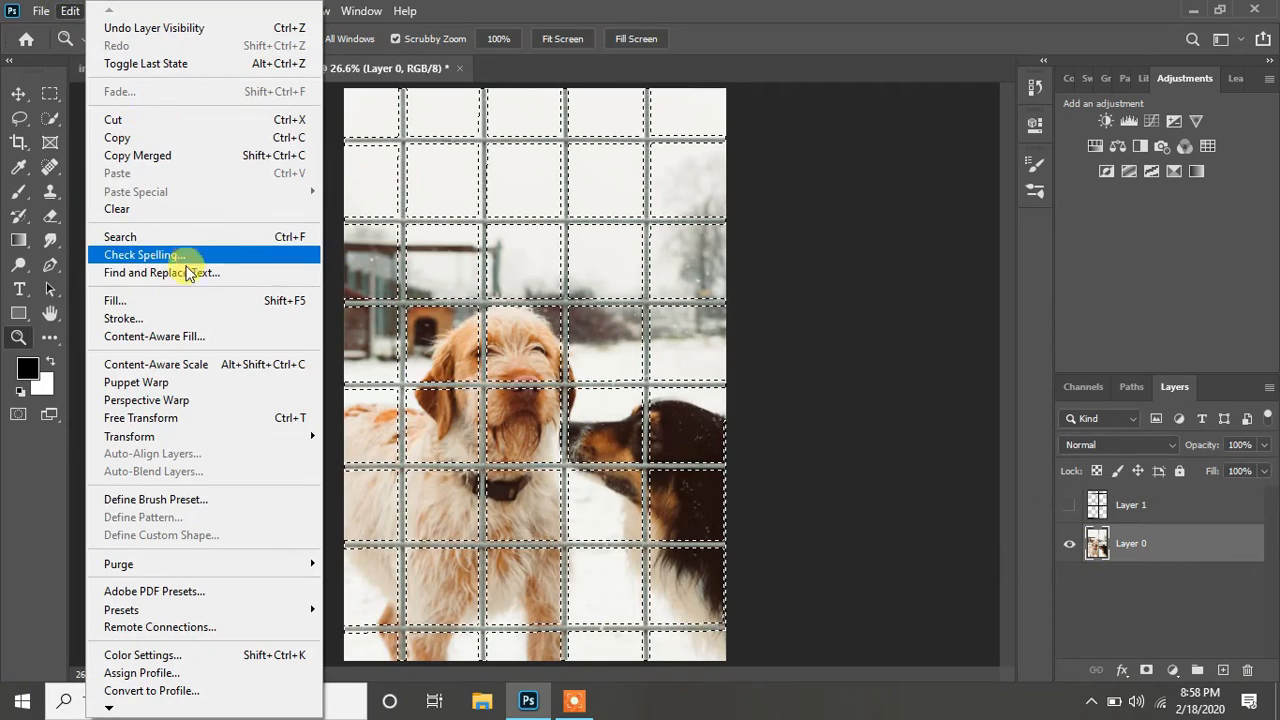
{"action": "left_click", "coordinate": [175, 337]}
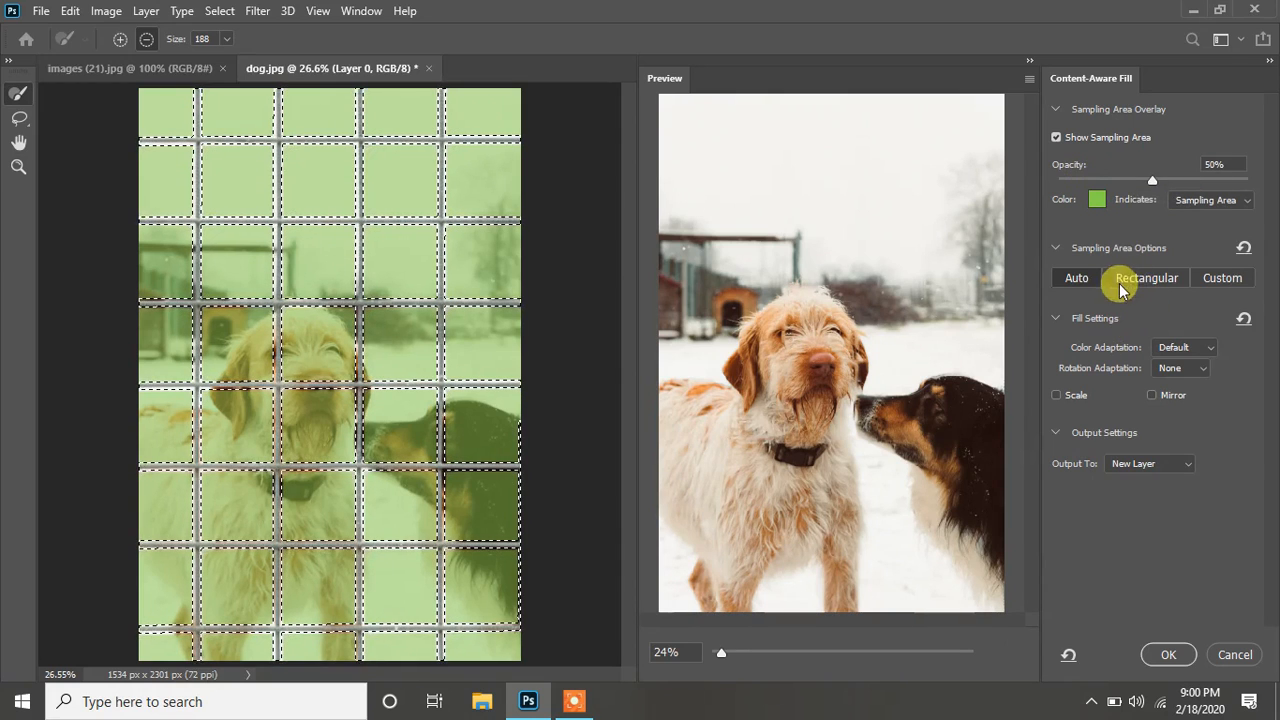
{"action": "left_click", "coordinate": [1166, 654]}
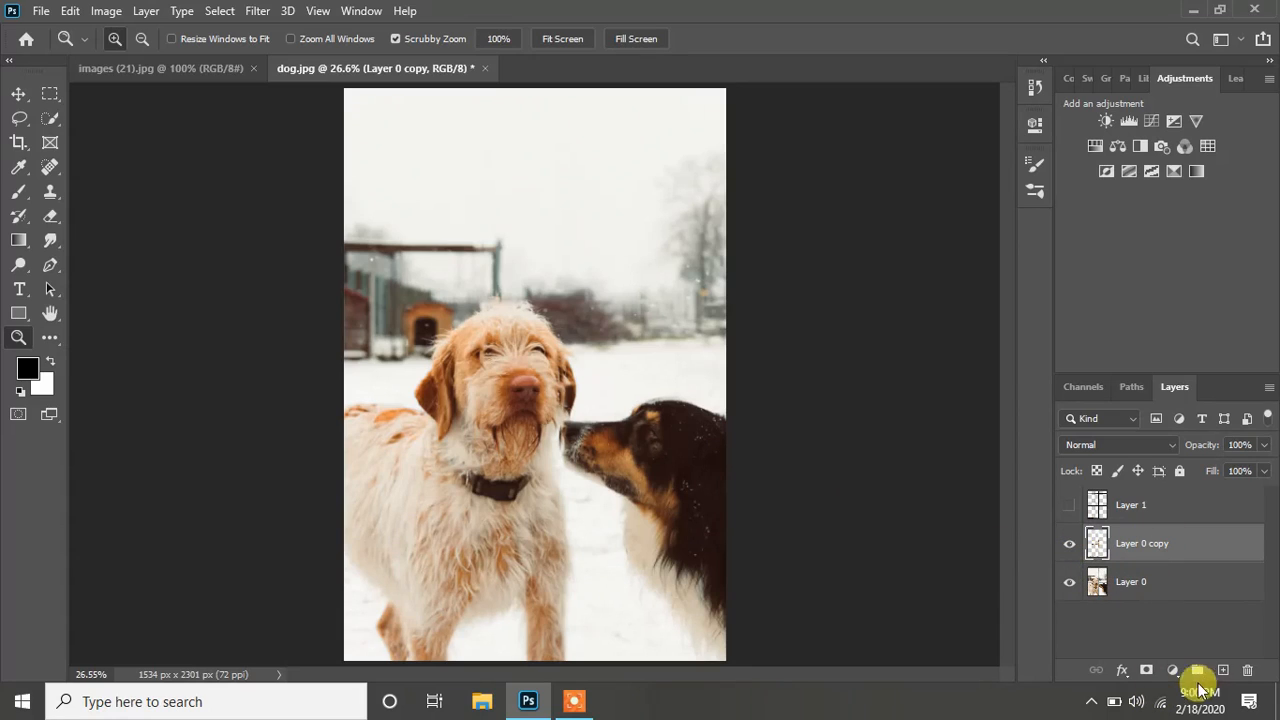
- Add an empty layer above the content-aware fill layer and set up the Clone Stamp tool with a brush size of 60
{"action": "left_click", "coordinate": [1226, 670]}
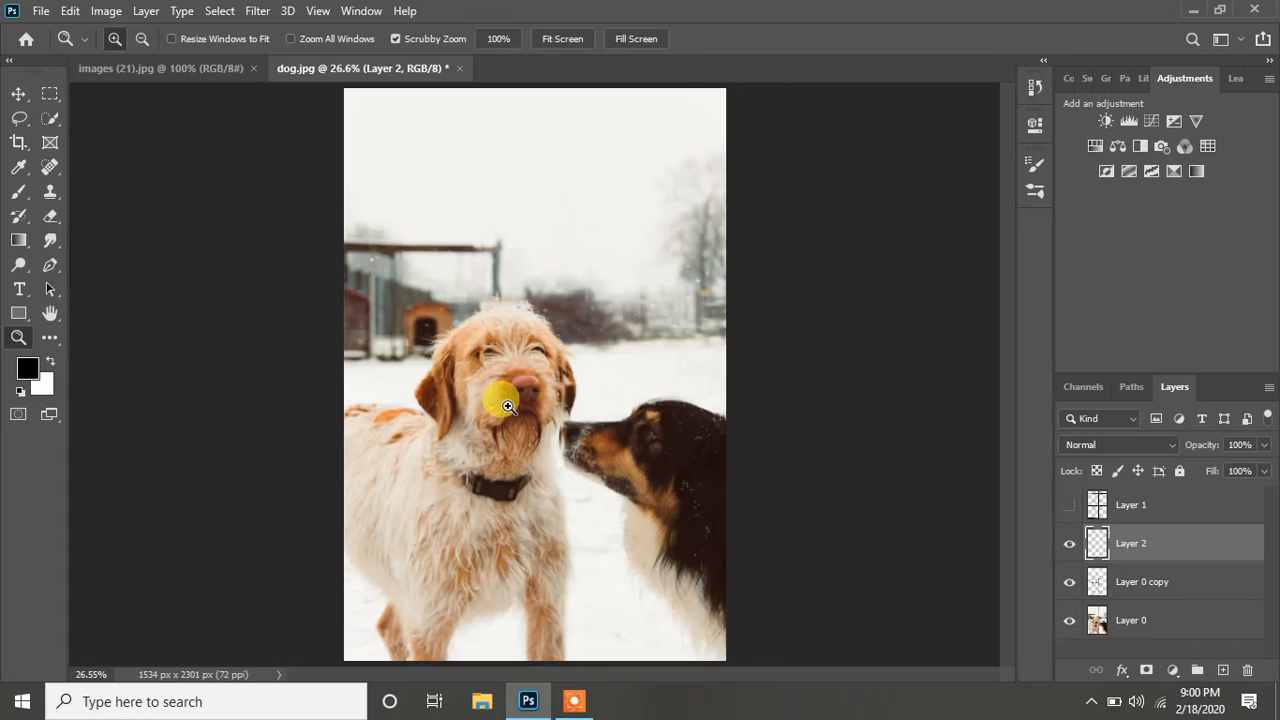
{"action": "left_click", "coordinate": [486, 349]}
{"action": "left_click", "coordinate": [449, 314]}
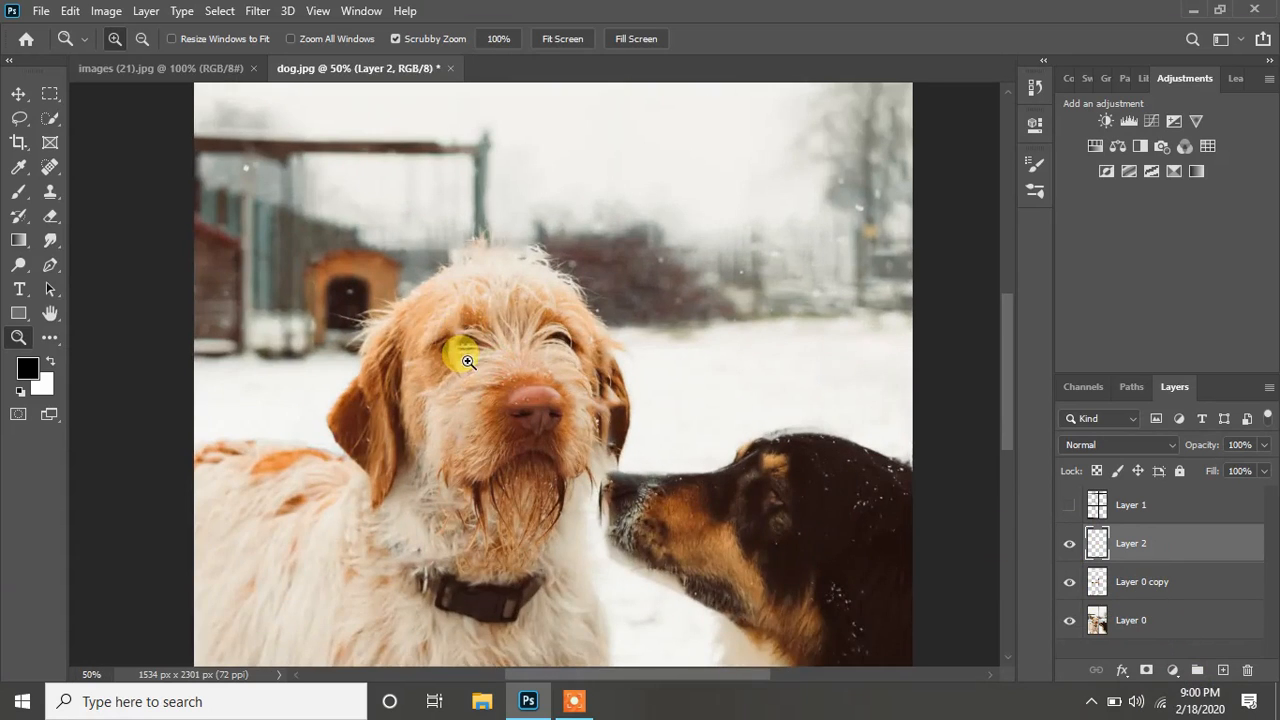
{"action": "left_click", "coordinate": [456, 351]}
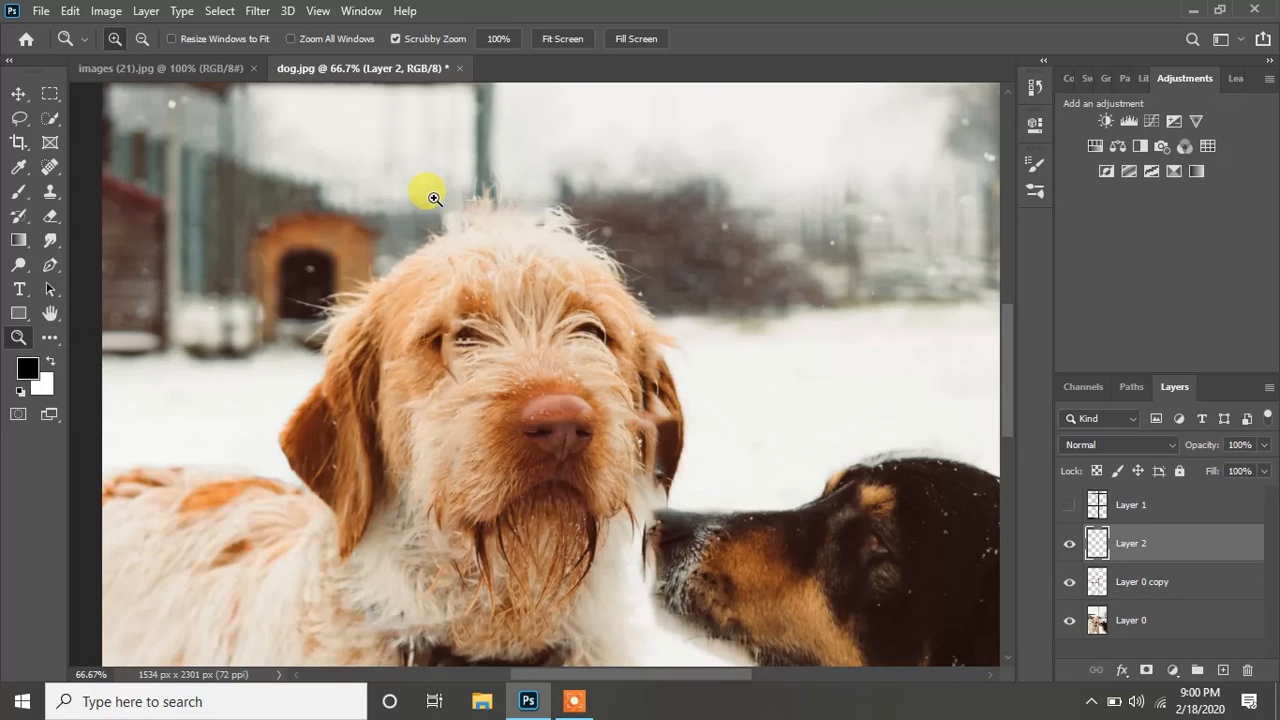
{"action": "left_click", "coordinate": [55, 191]}
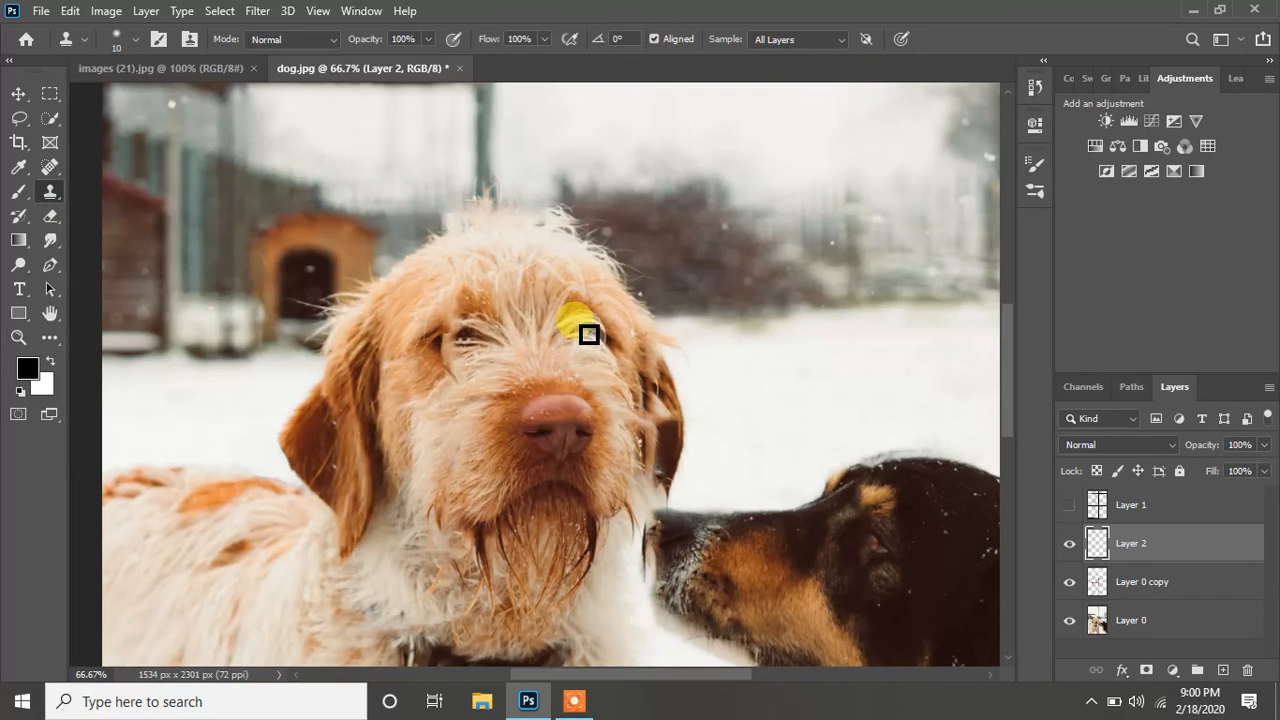
{"action": "key", "text": "bracketright"}
{"action": "key", "text": "bracketright"}
{"action": "key", "text": "bracketright"}
{"action": "key", "text": "bracketright"}
{"action": "key", "text": "bracketright"}
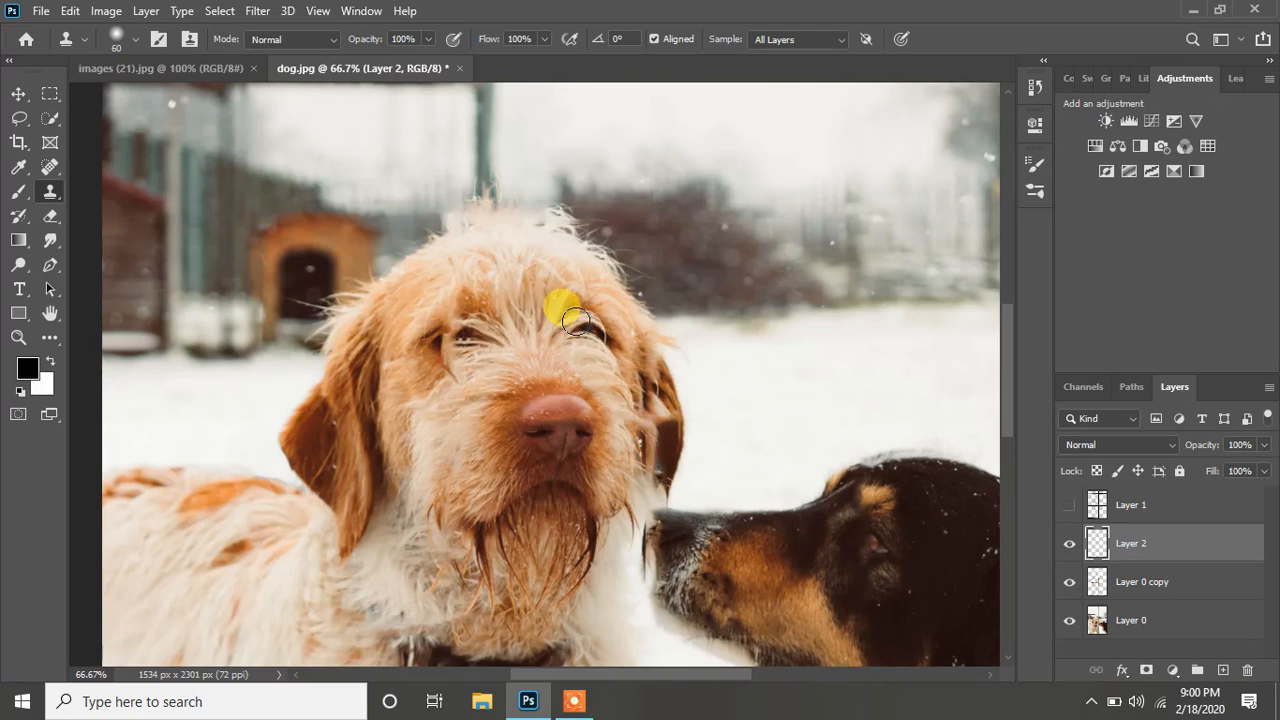
- Enlarge the Clone Stamp brush to 100 and clone the dog's eye onto its forehead on Layer 2
{"action": "key", "text": "bracketright"}
{"action": "key", "text": "bracketright"}
{"action": "key", "text": "bracketright"}
{"action": "key", "text": "bracketright"}
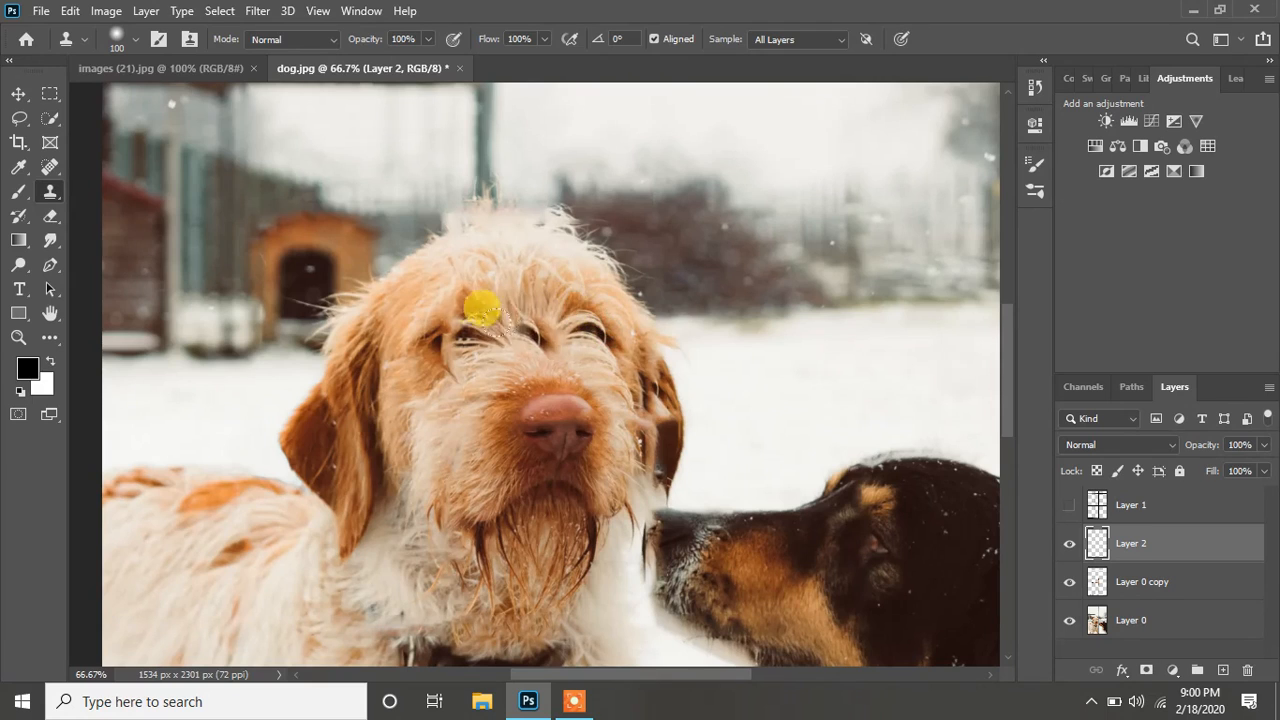
{"action": "left_click_drag", "start_coordinate": [445, 312], "coordinate": [479, 267]}
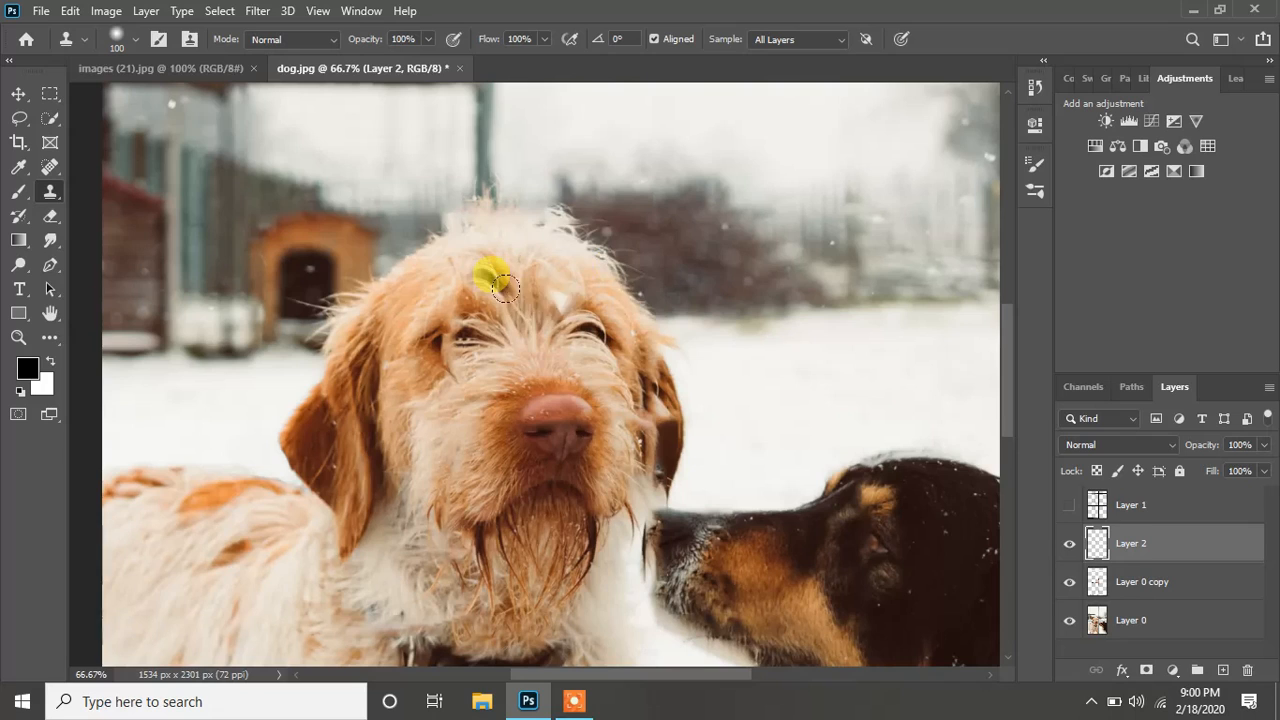
- Shift the cloned eye patch slightly on the forehead and start a free transform on it
{"action": "left_click", "coordinate": [18, 93]}
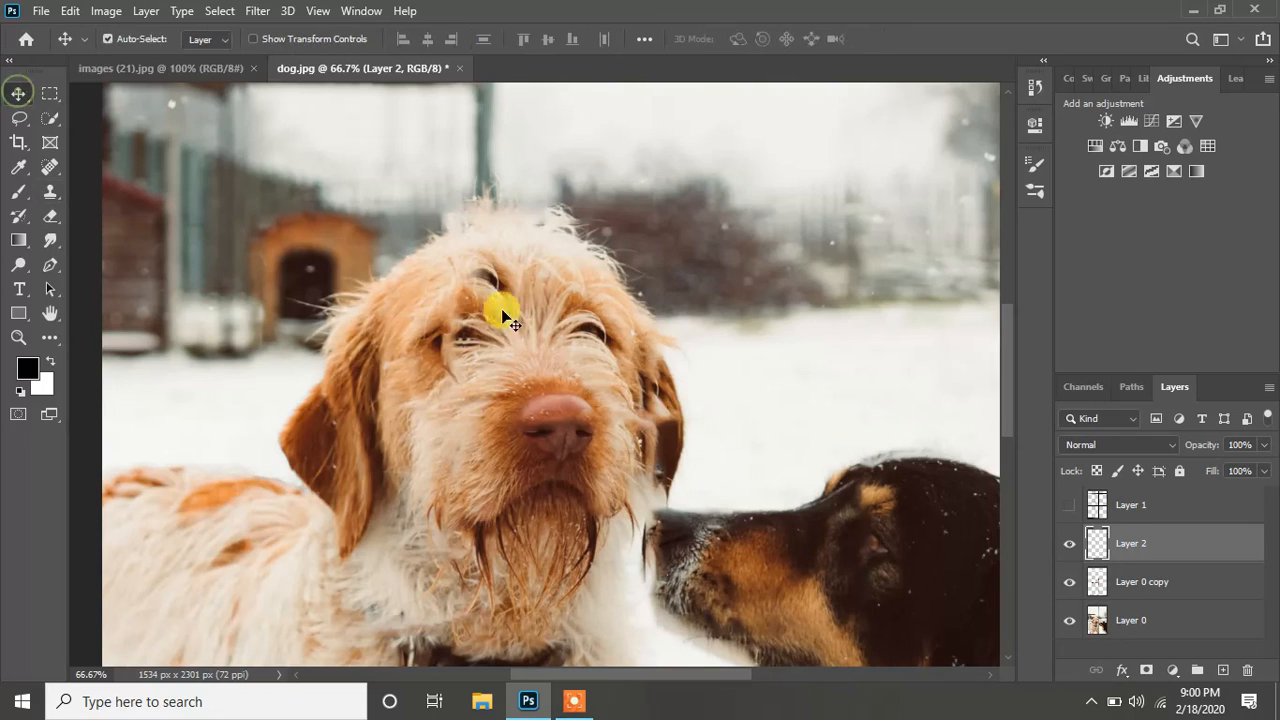
{"action": "left_click_drag", "start_coordinate": [480, 282], "coordinate": [491, 290]}
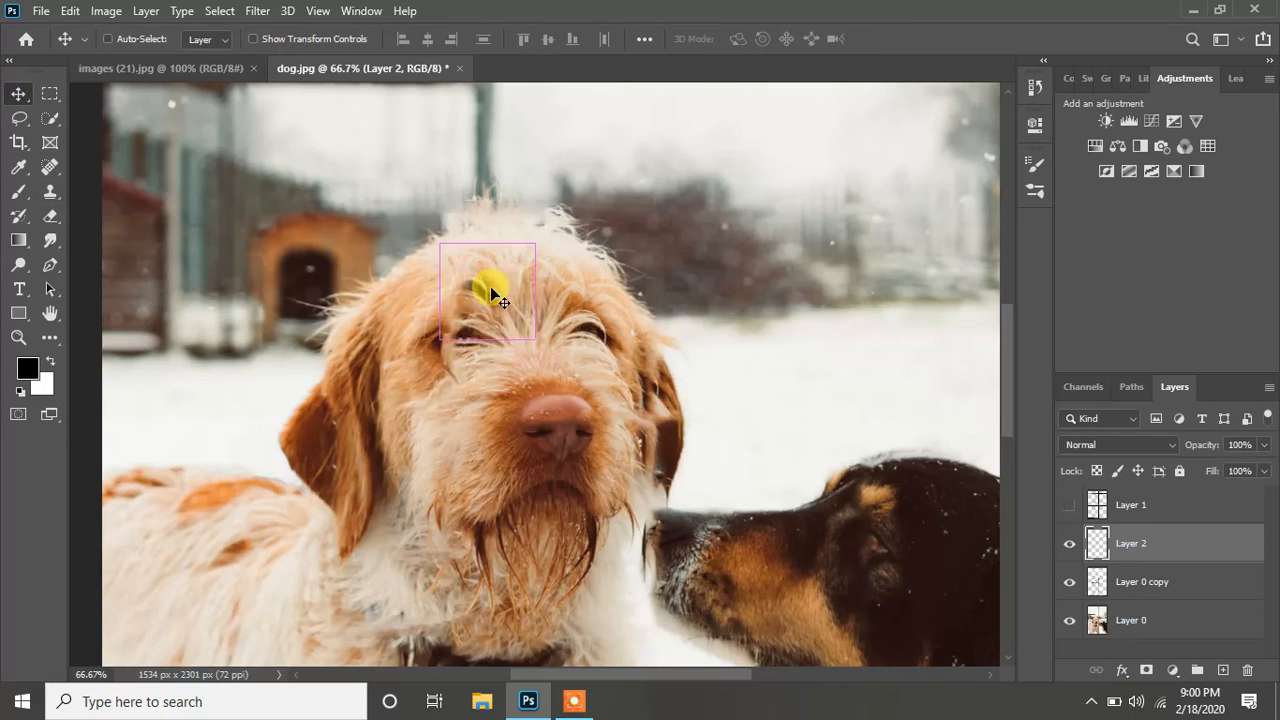
{"action": "key", "text": "ctrl+t"}
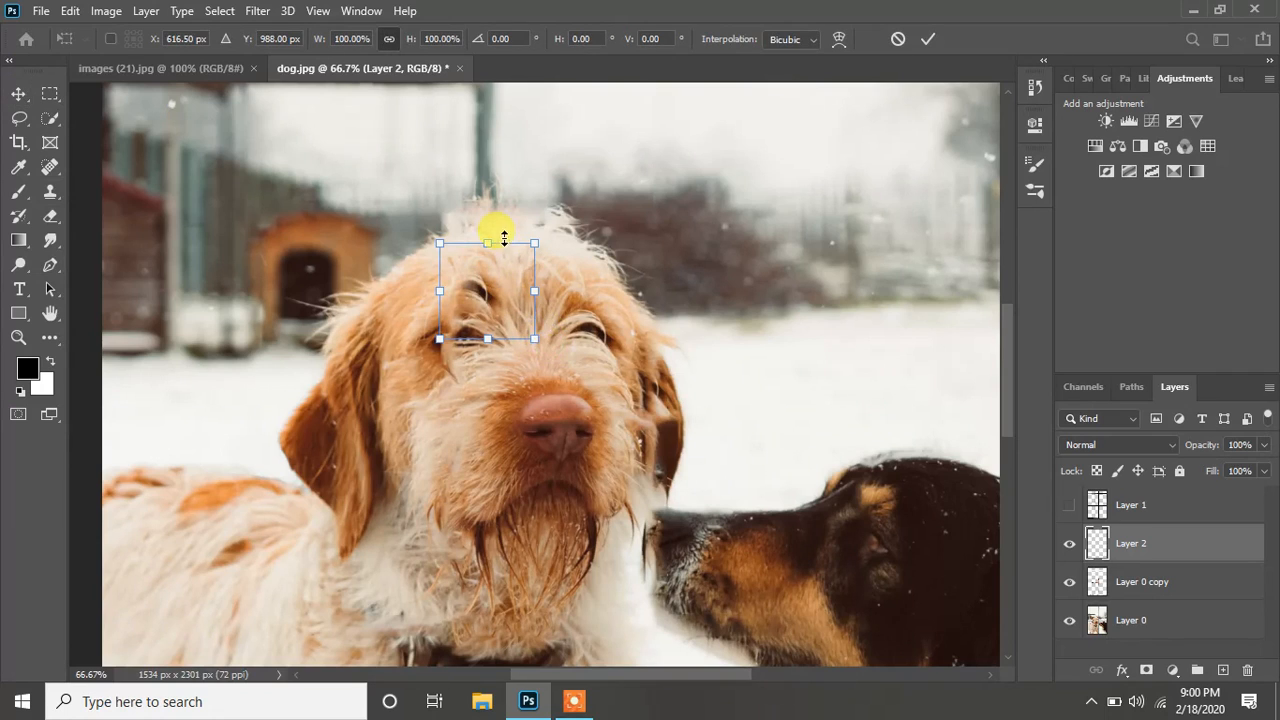
- Try flipping the cloned eye patch vertically, and undo the flip
{"action": "left_click_drag", "start_coordinate": [551, 336], "coordinate": [503, 297]}
{"action": "key", "text": "ctrl+z"}
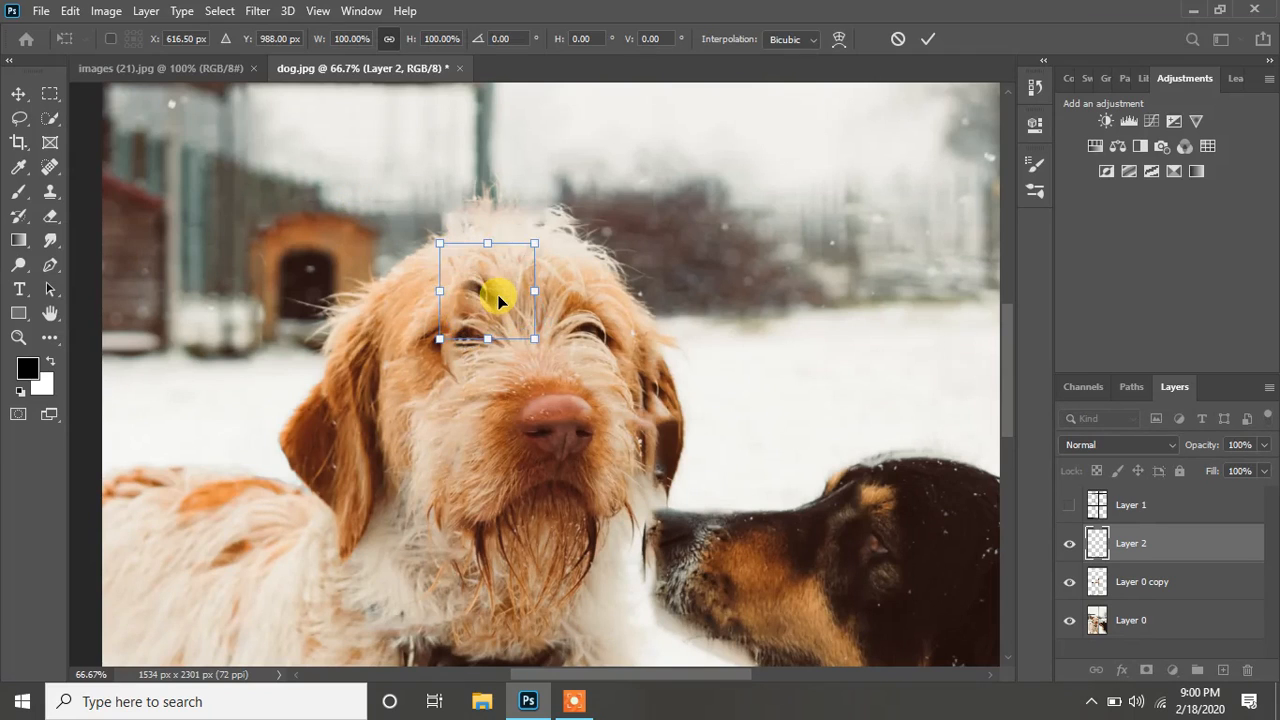
{"action": "right_click", "coordinate": [498, 300]}
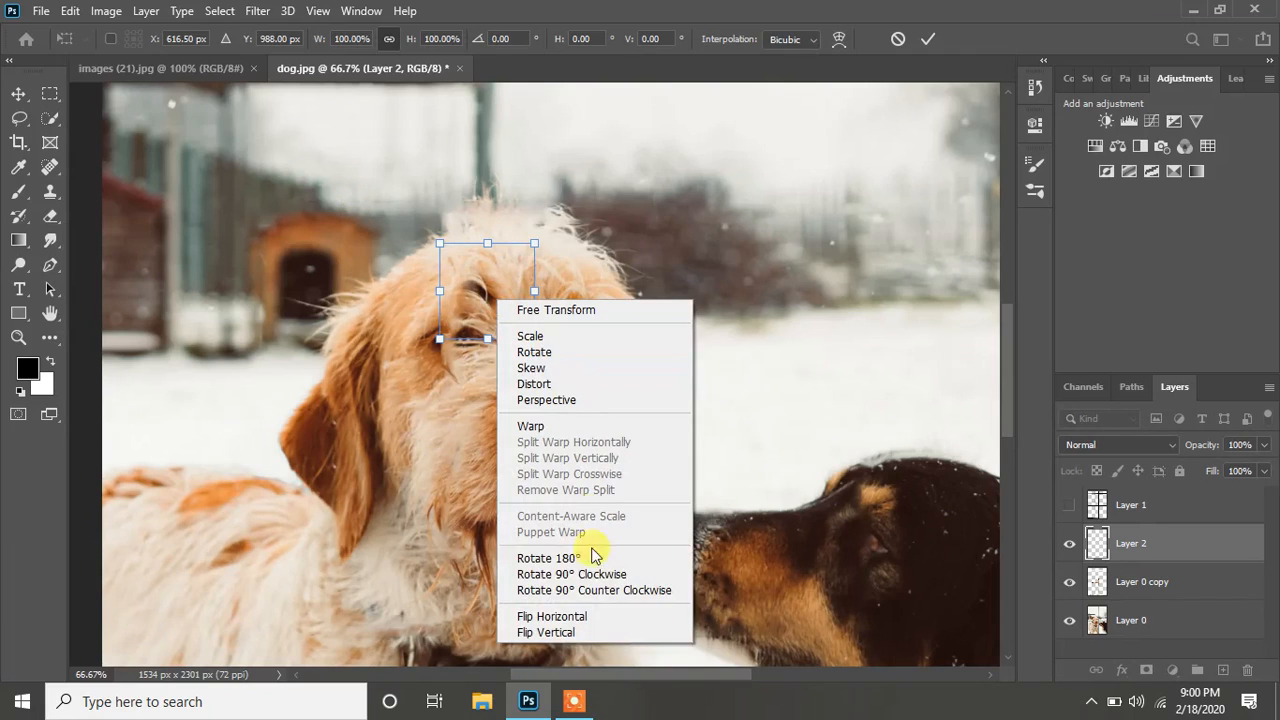
{"action": "left_click", "coordinate": [605, 633]}
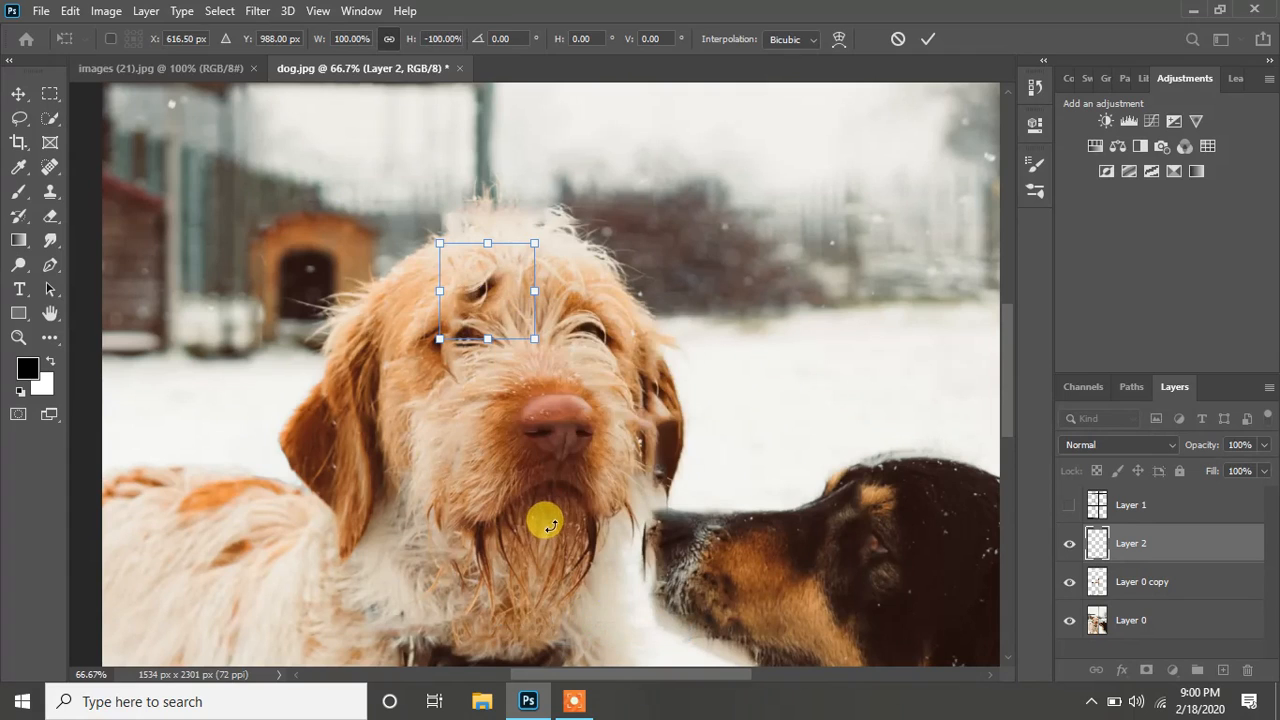
{"action": "key", "text": "ctrl+z"}
- Try a horizontally flipped eye patch over the eye beside the doghouse side of the face, and undo both changes
{"action": "right_click", "coordinate": [497, 299]}
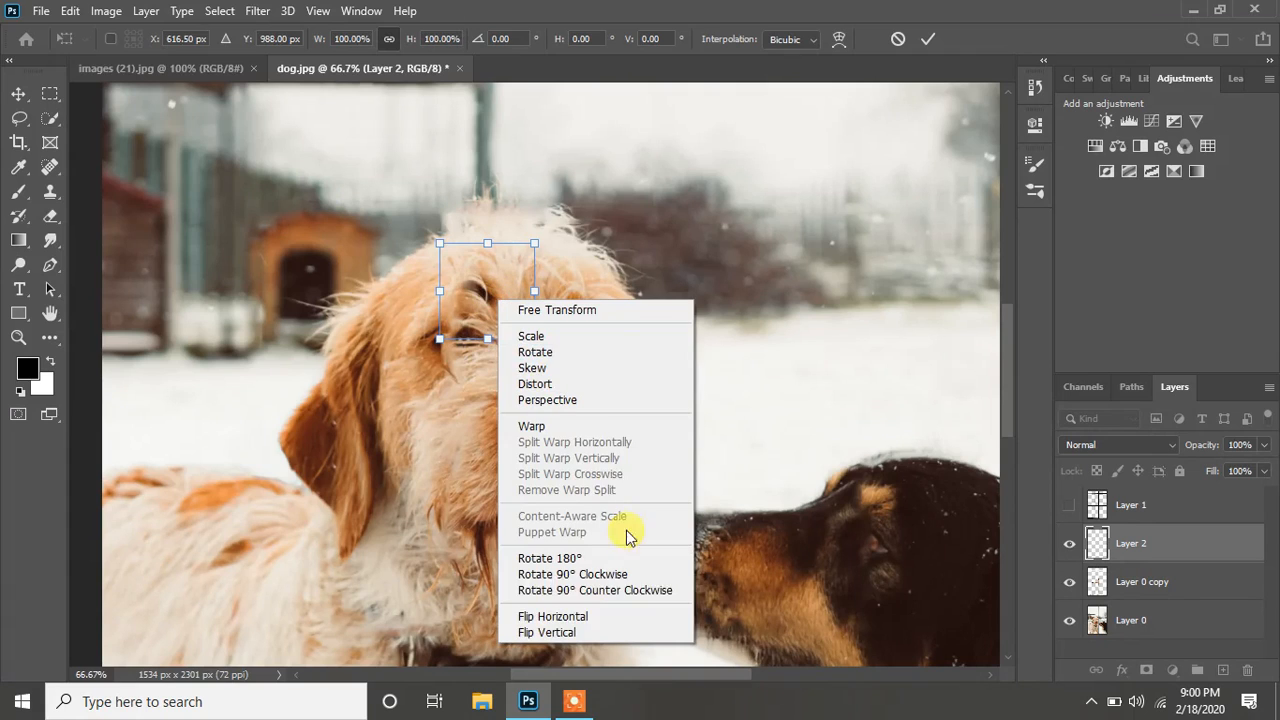
{"action": "left_click", "coordinate": [628, 614]}
{"action": "left_click_drag", "start_coordinate": [474, 303], "coordinate": [422, 357]}
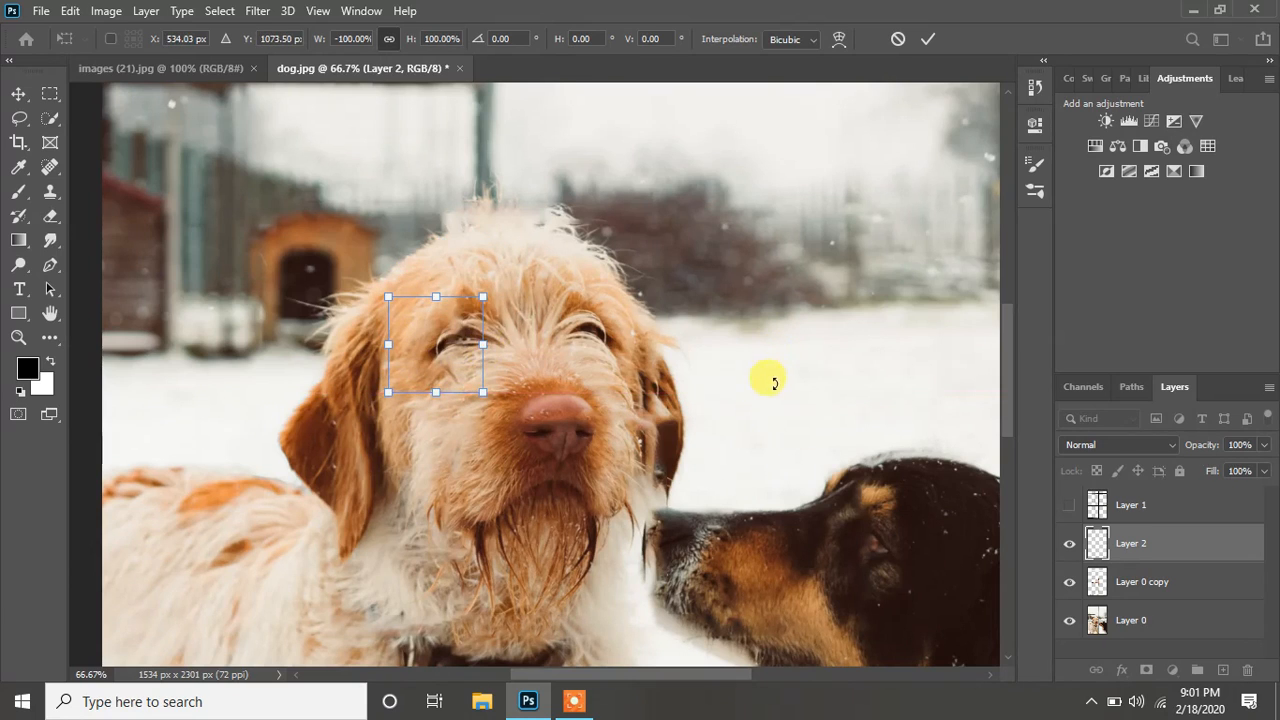
{"action": "key", "text": "ctrl+z"}
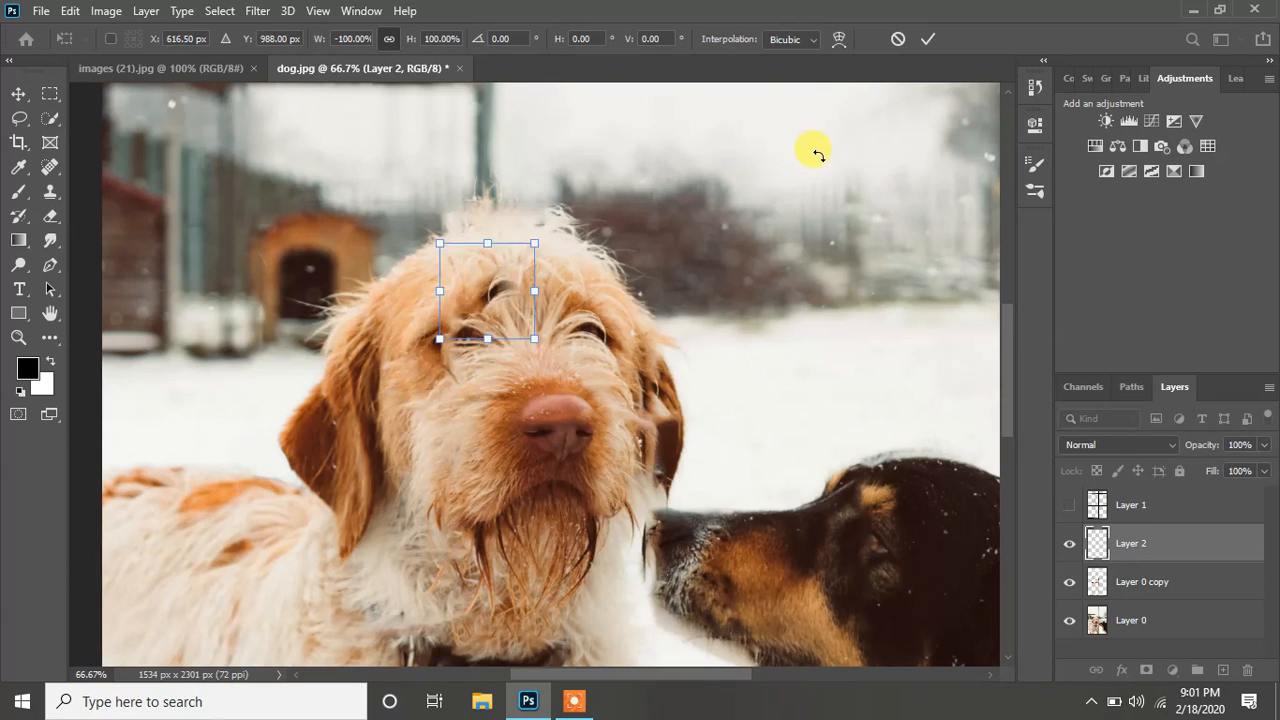
{"action": "key", "text": "ctrl+z"}
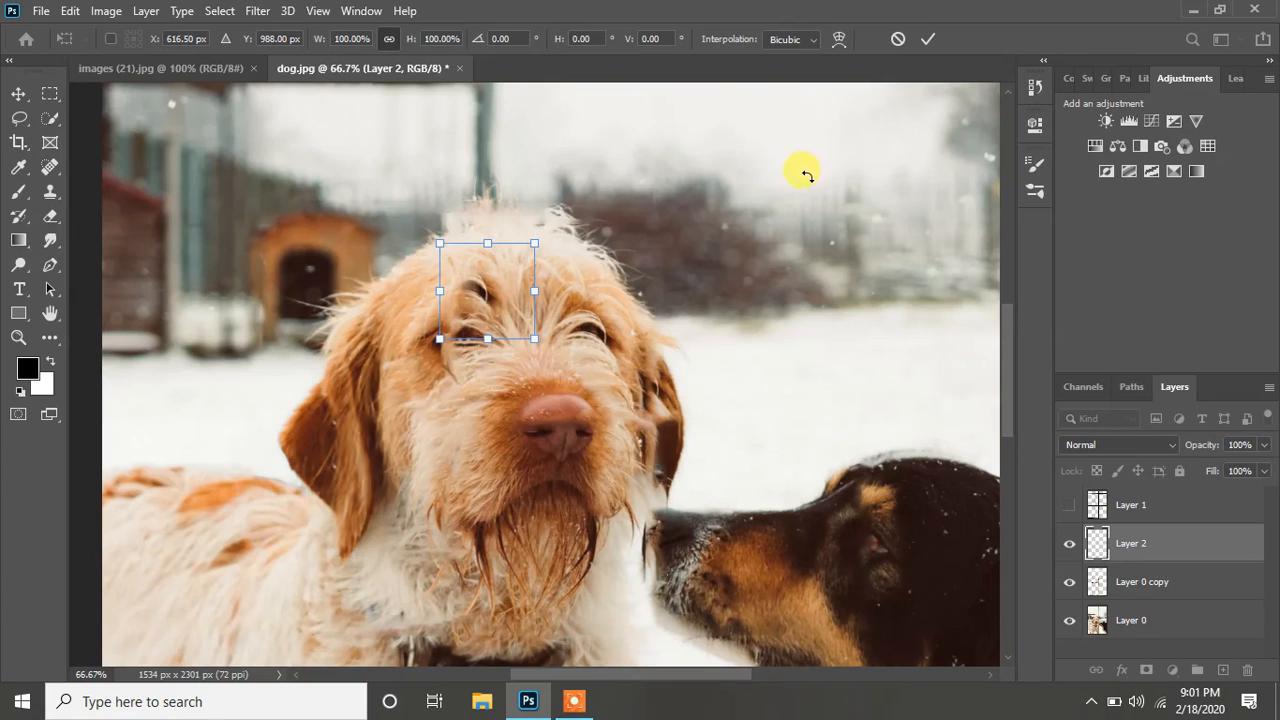
- Flip the cloned eye patch horizontally, place it over the flawed eye nearer the doghouse, and apply the transform
{"action": "right_click", "coordinate": [505, 318]}
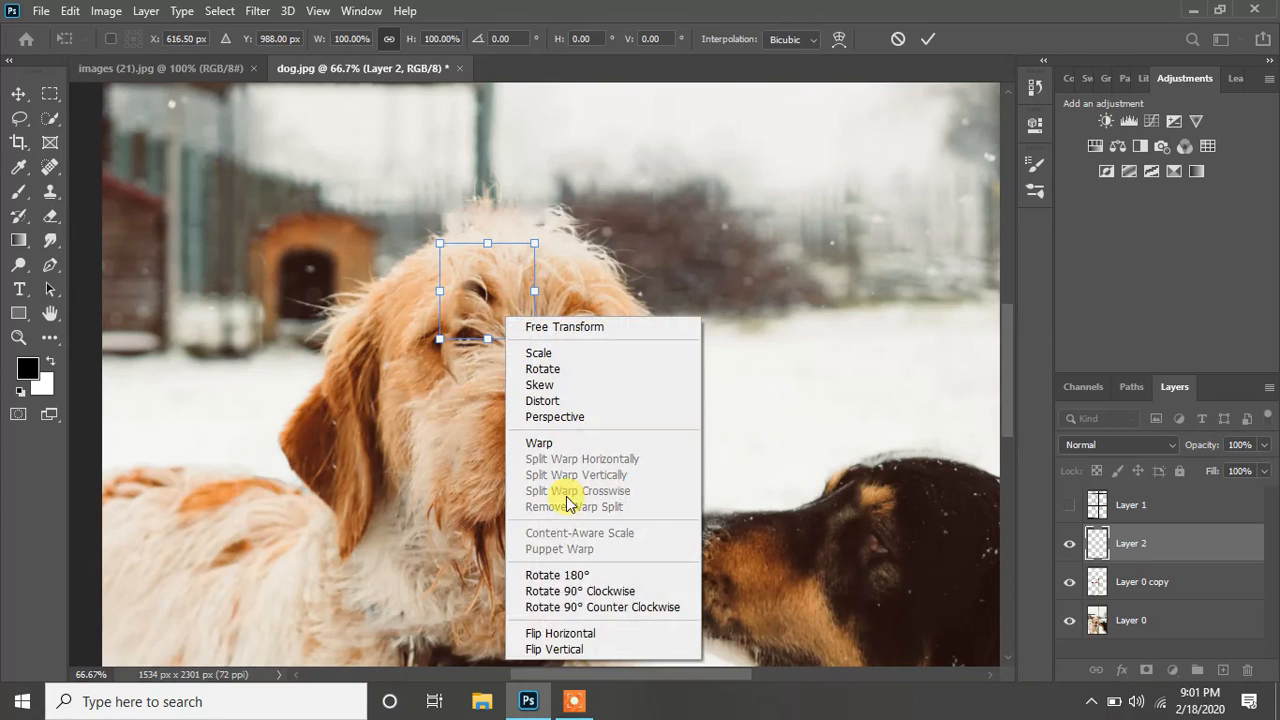
{"action": "left_click", "coordinate": [557, 634]}
{"action": "left_click_drag", "start_coordinate": [480, 306], "coordinate": [436, 348]}
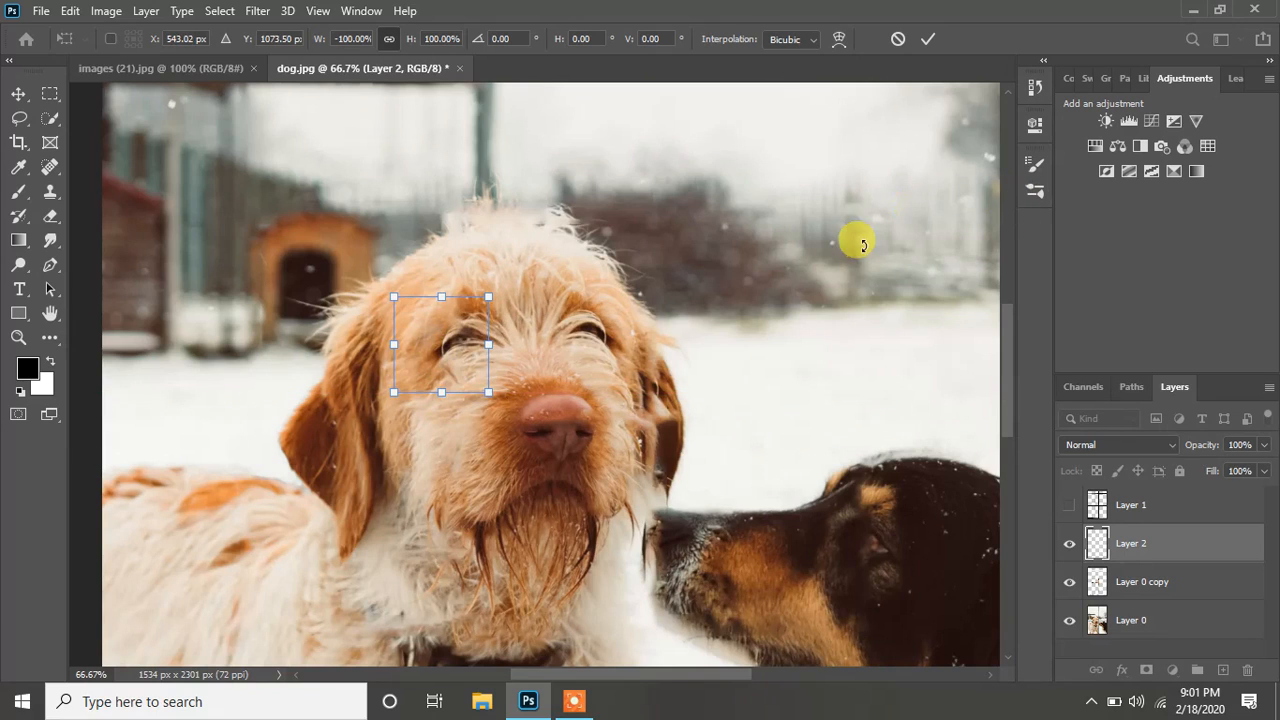
{"action": "key", "text": "Return"}
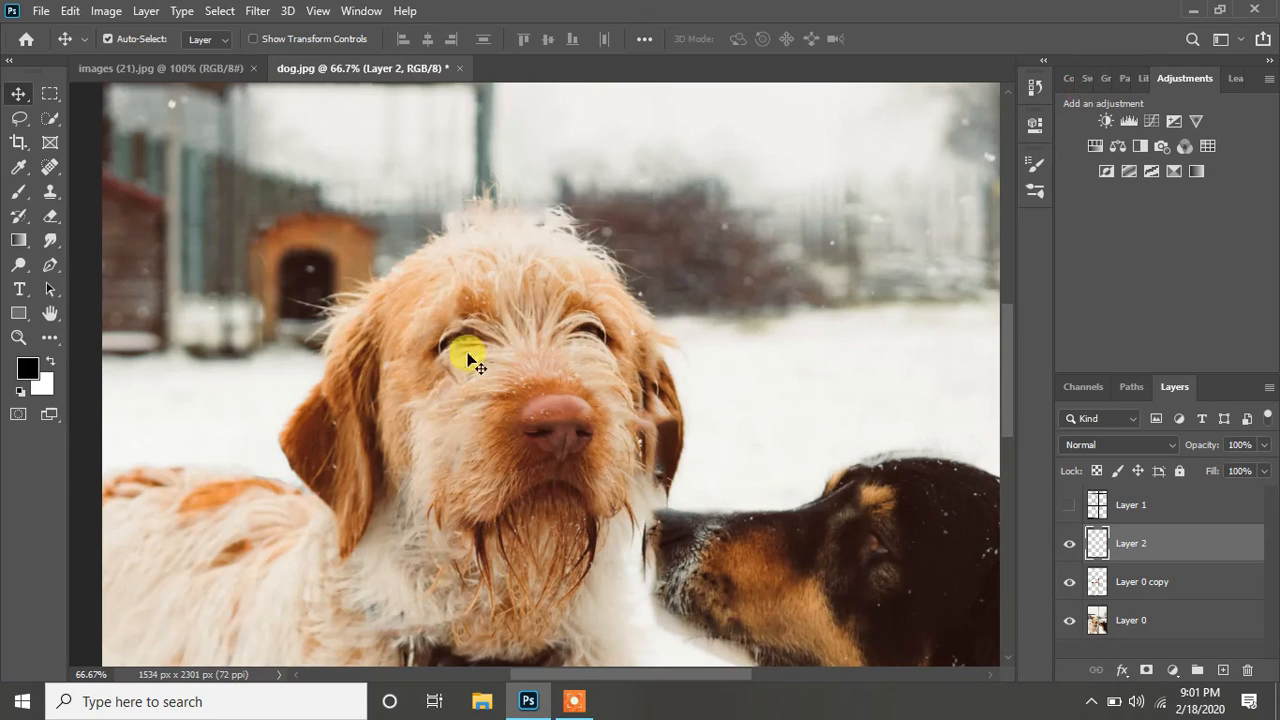
- Set the Clone Stamp brush size to 45, inspect both dogs' faces, collar and fur for remaining flaws, and fit the whole photo in view
{"action": "left_click", "coordinate": [61, 190]}
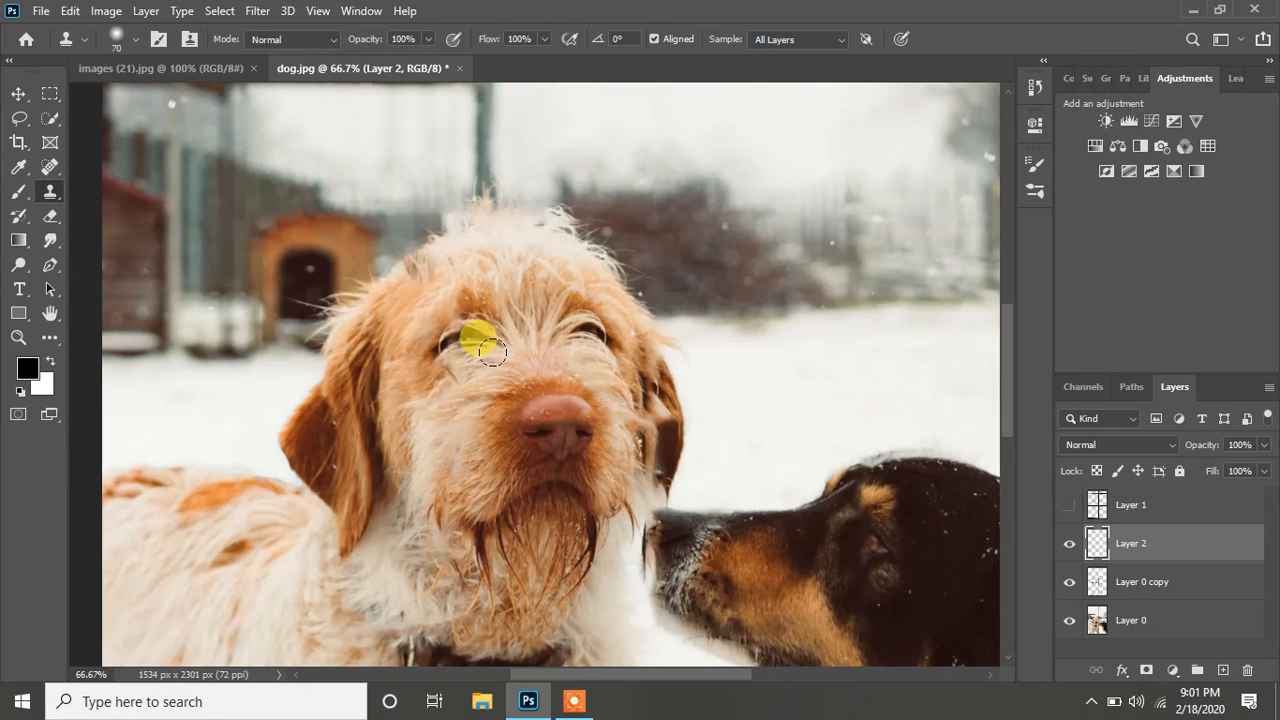
{"action": "scroll", "coordinate": [806, 505], "scroll_direction": "down", "scroll_amount": 5}
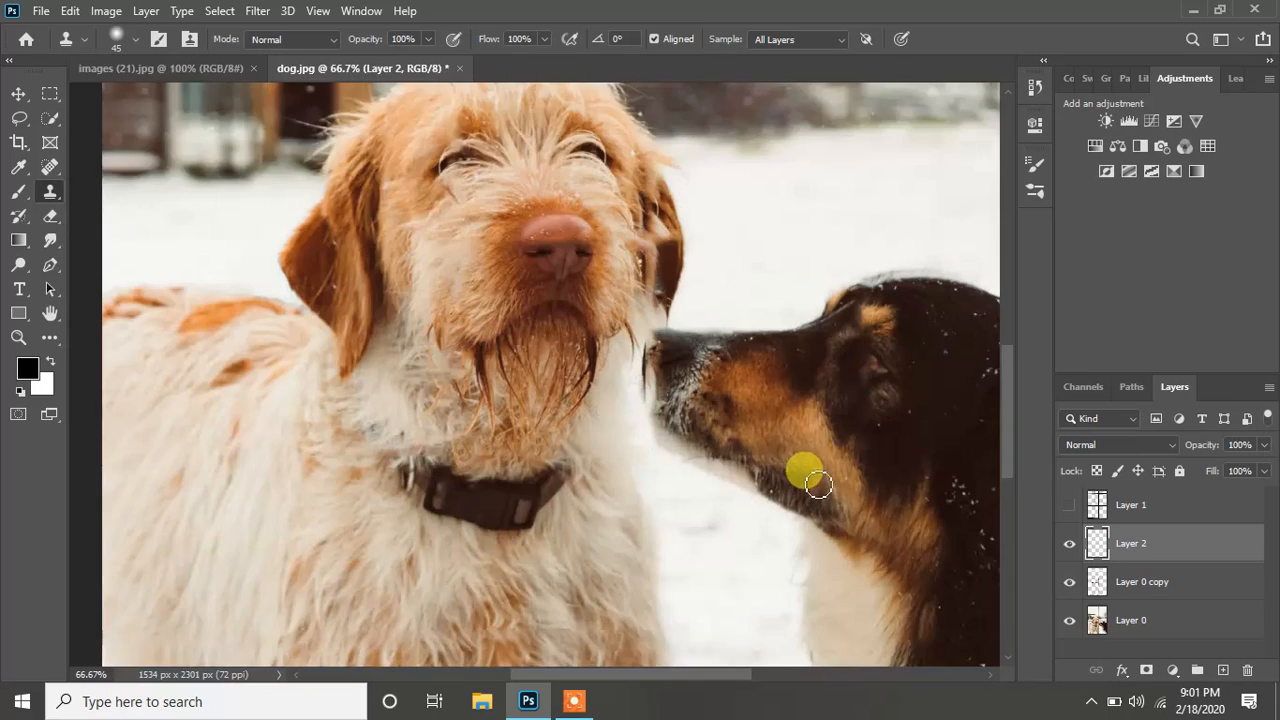
{"action": "scroll", "coordinate": [806, 470], "scroll_direction": "down", "scroll_amount": 2}
{"action": "scroll", "coordinate": [403, 429], "scroll_direction": "up", "scroll_amount": 5}
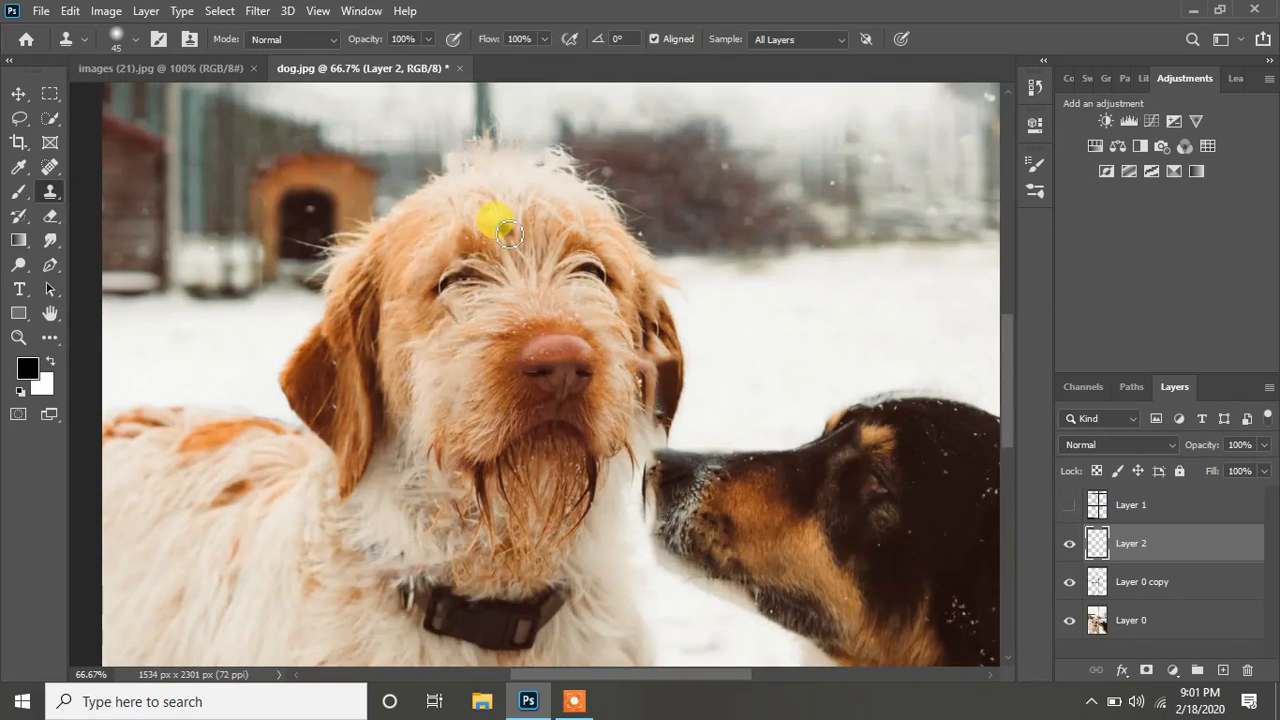
{"action": "scroll", "coordinate": [509, 233], "scroll_direction": "up", "scroll_amount": 1}
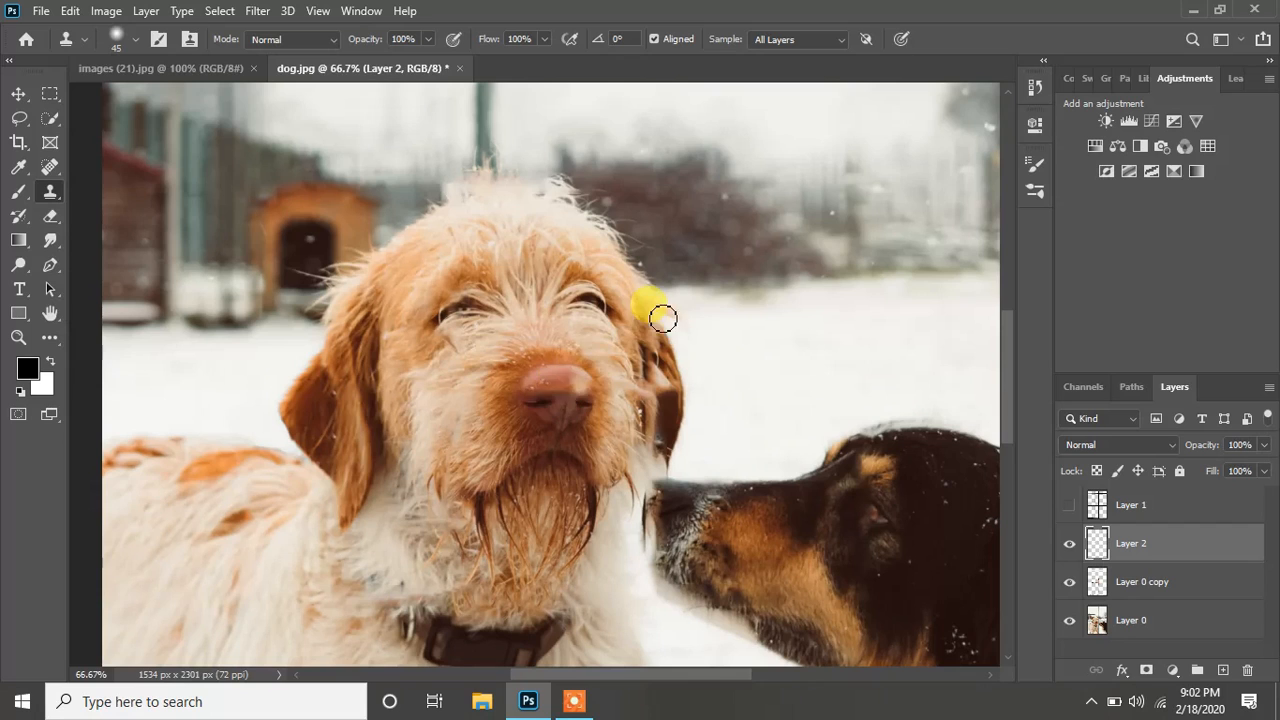
{"action": "scroll", "coordinate": [526, 449], "scroll_direction": "down", "scroll_amount": 5}
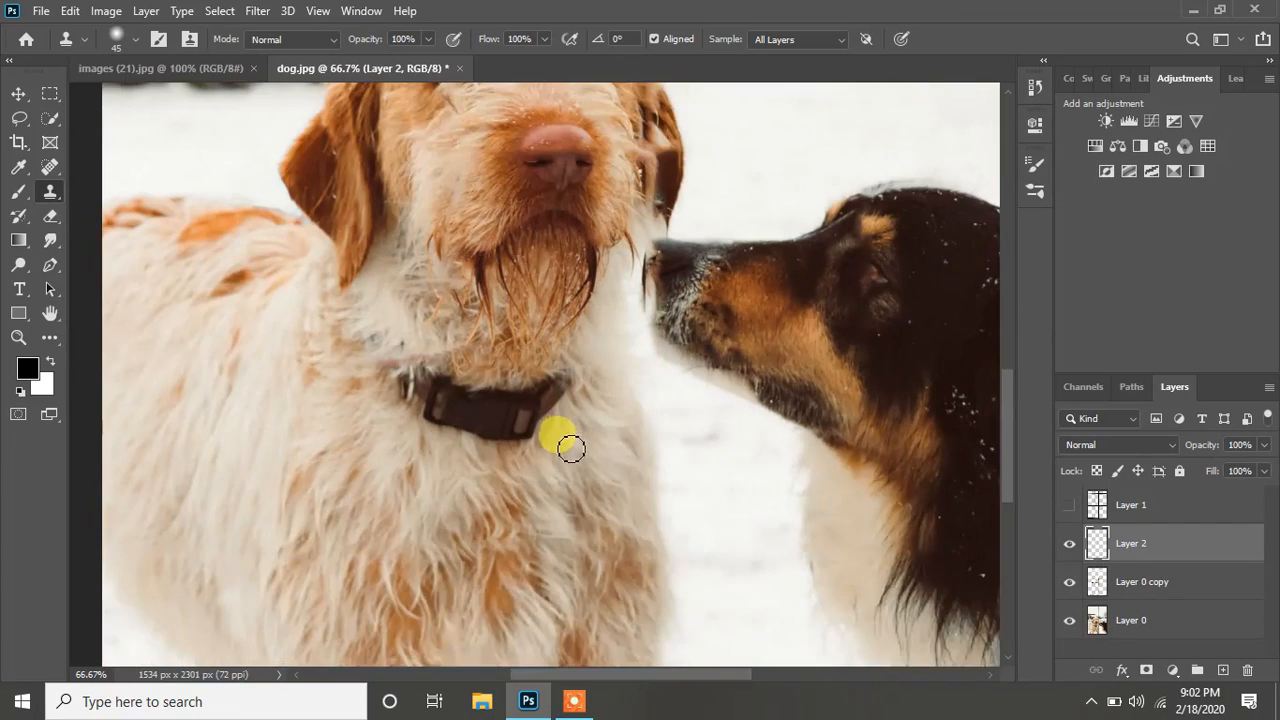
{"action": "scroll", "coordinate": [570, 447], "scroll_direction": "down", "scroll_amount": 2}
{"action": "key", "text": "z"}
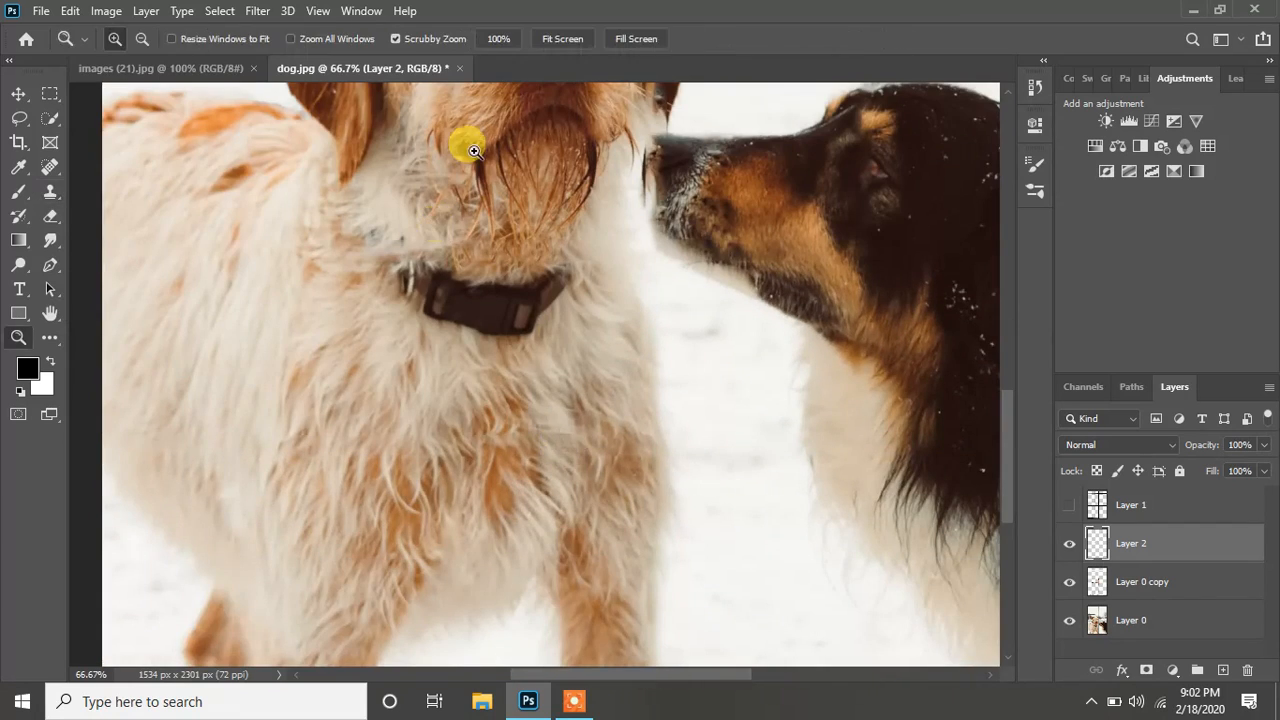
{"action": "left_click", "coordinate": [563, 40]}
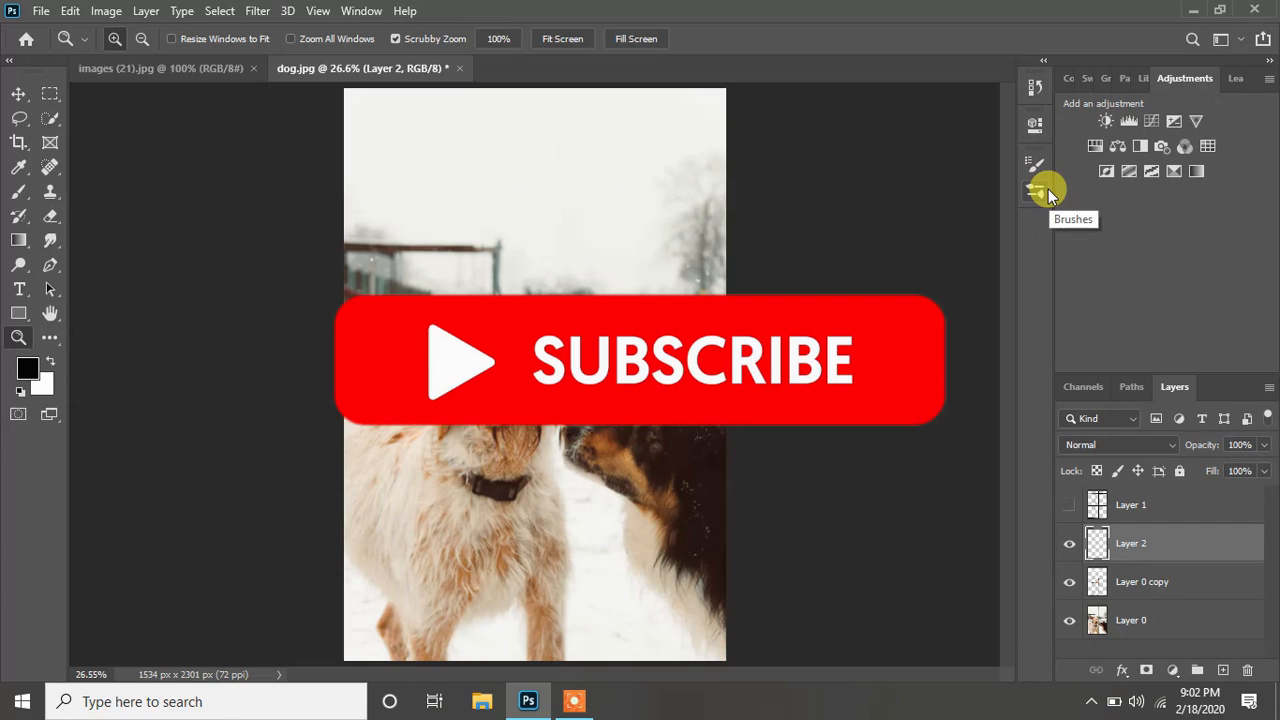
{"action": "left_click", "coordinate": [256, 12]}
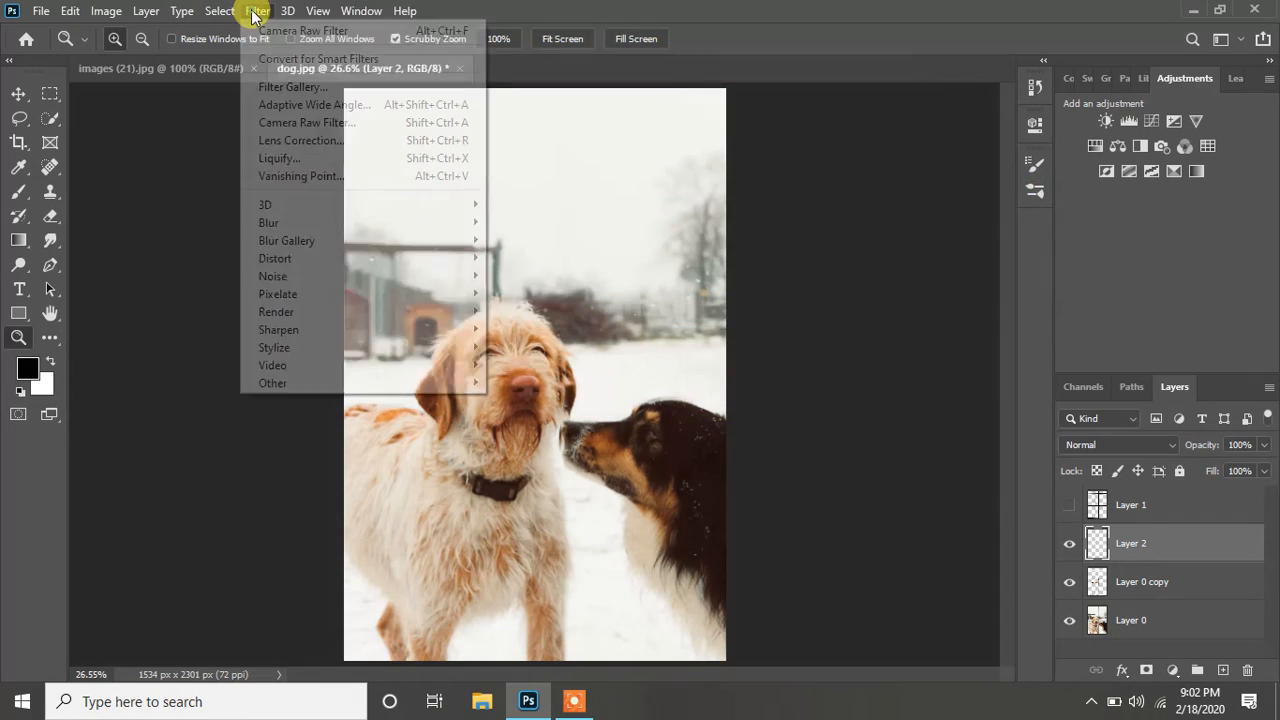
{"action": "left_click", "coordinate": [302, 124]}
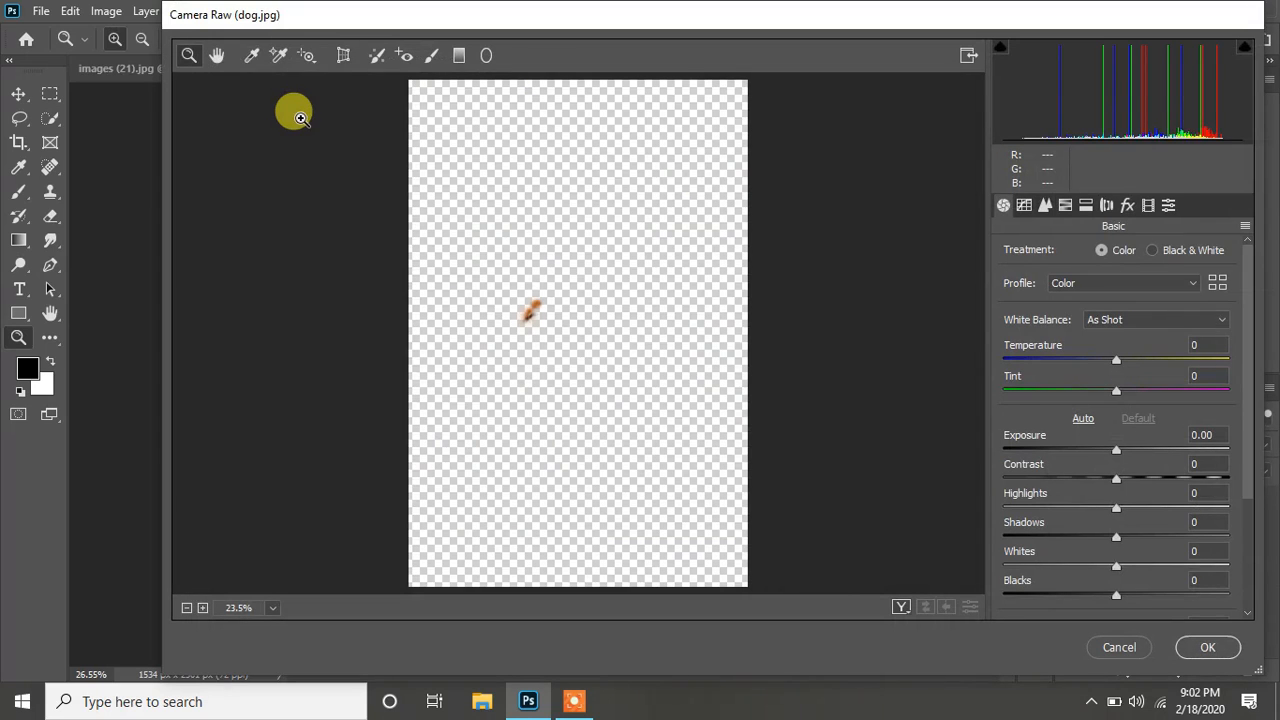
{"action": "left_click", "coordinate": [1105, 647]}
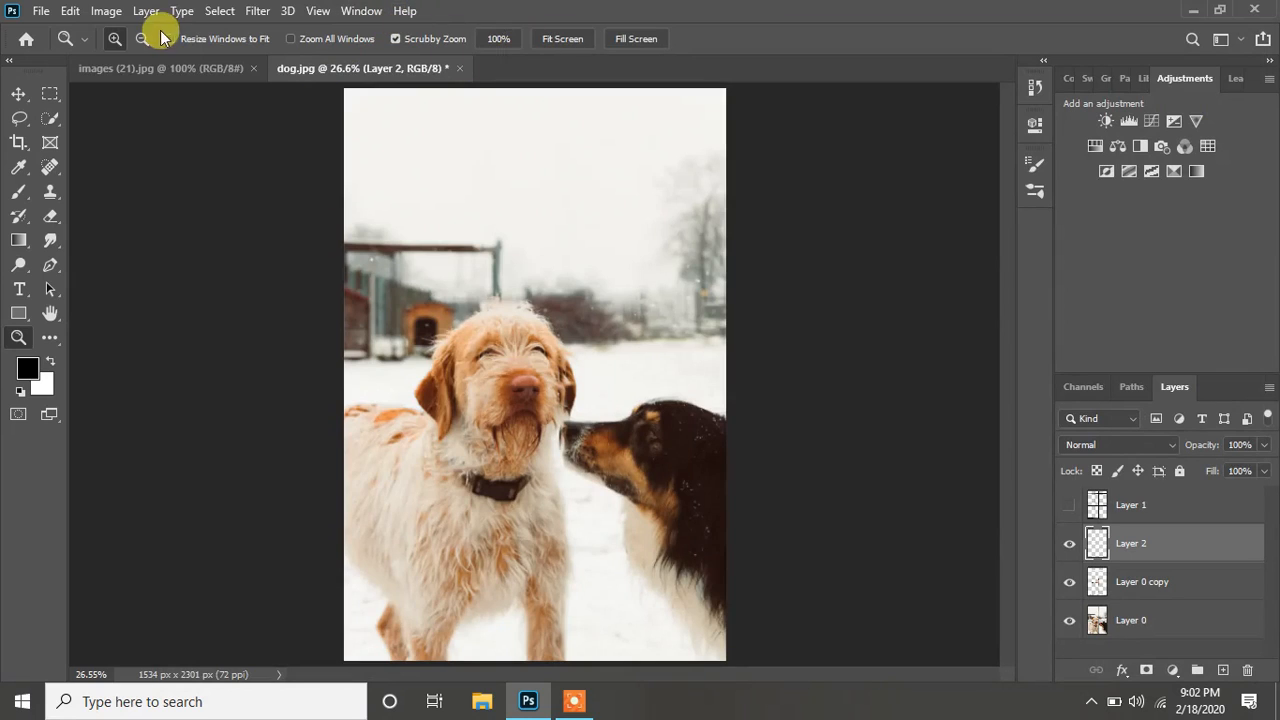
{"action": "left_click", "coordinate": [258, 12]}
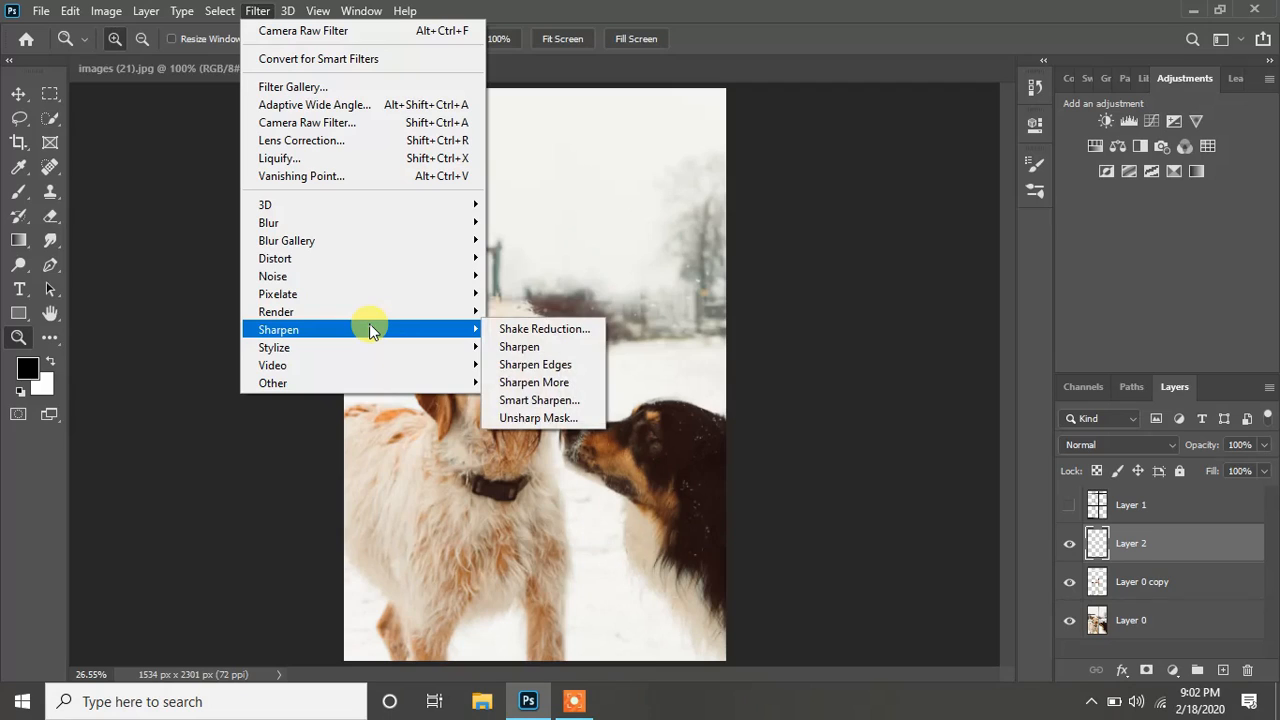
{"action": "left_click", "coordinate": [356, 125]}
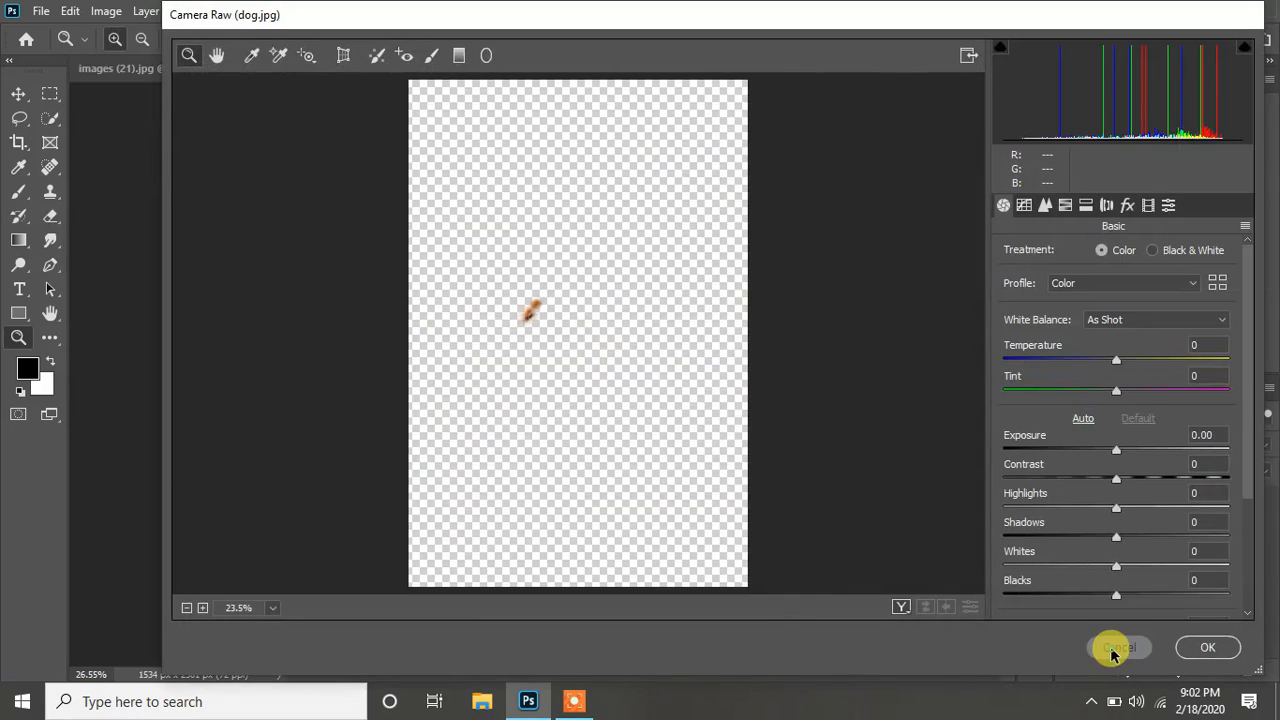
{"action": "left_click", "coordinate": [1146, 648]}
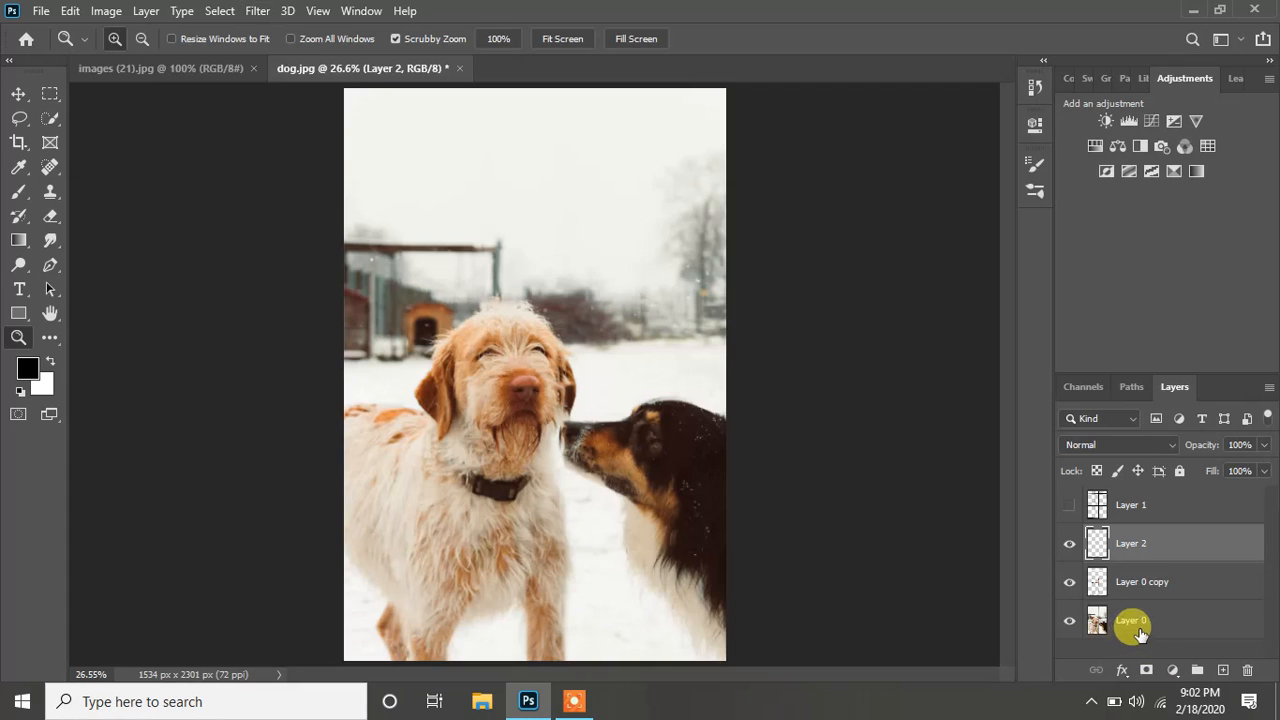
{"action": "left_click", "coordinate": [1128, 621]}
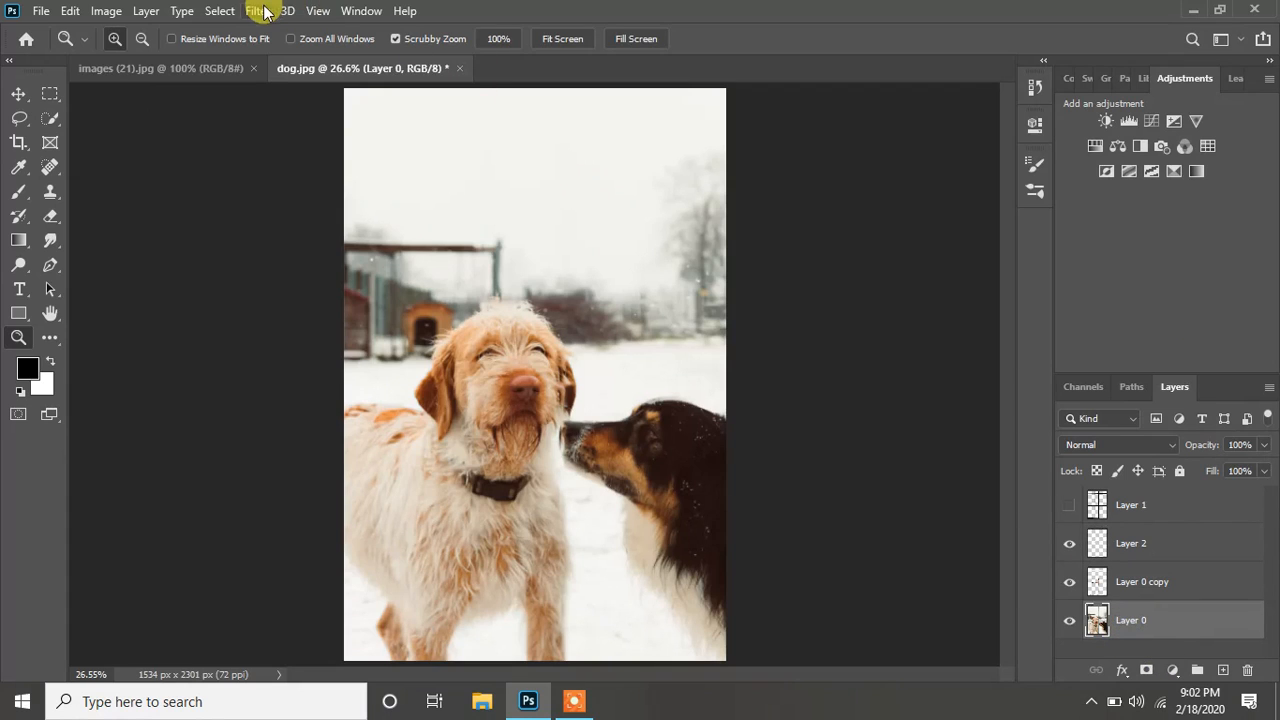
{"action": "left_click", "coordinate": [257, 10]}
{"action": "left_click", "coordinate": [335, 124]}
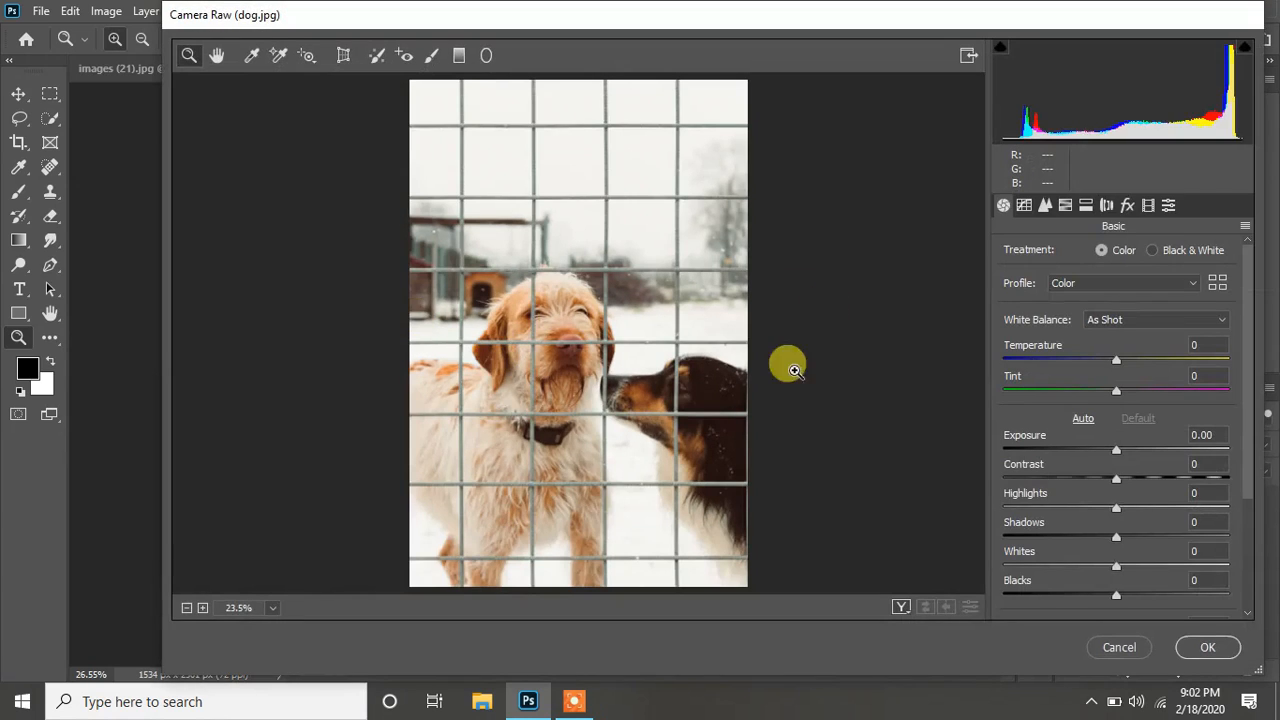
{"action": "left_click", "coordinate": [1119, 647]}
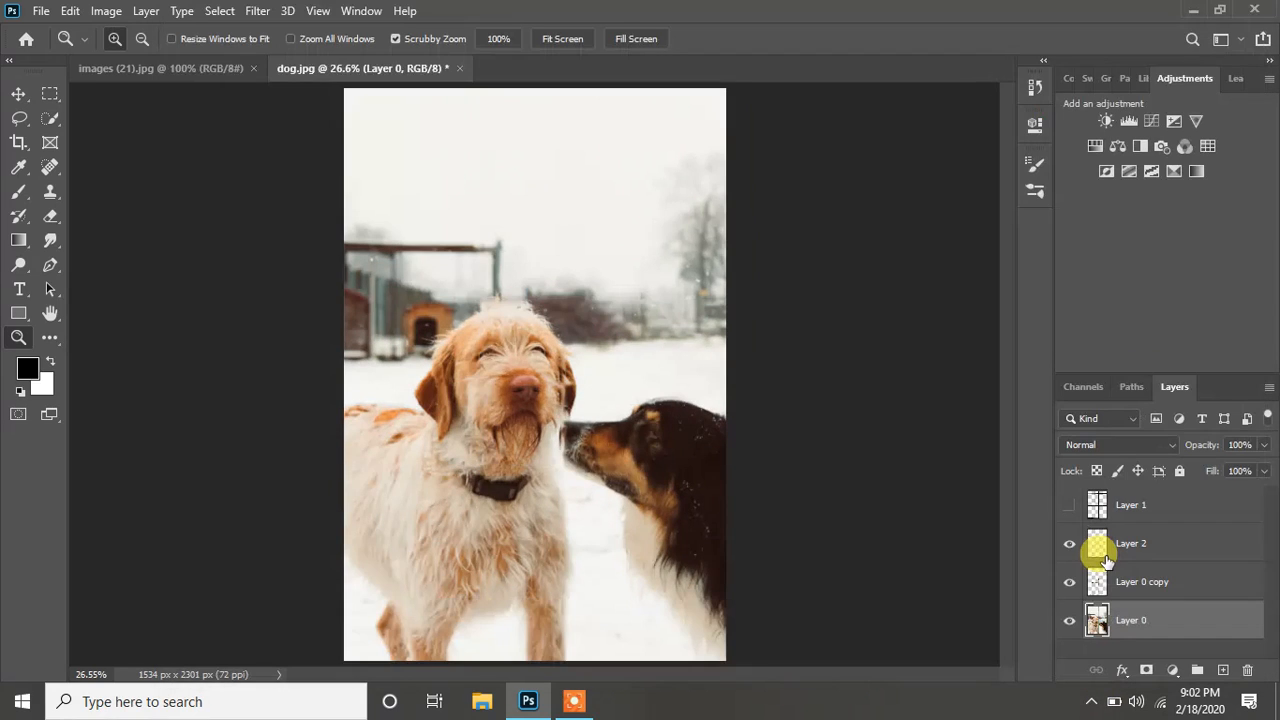
- Merge the content-aware fill layer, Layer 0 copy, with the original photo on Layer 0
{"action": "left_click", "coordinate": [1105, 588]}
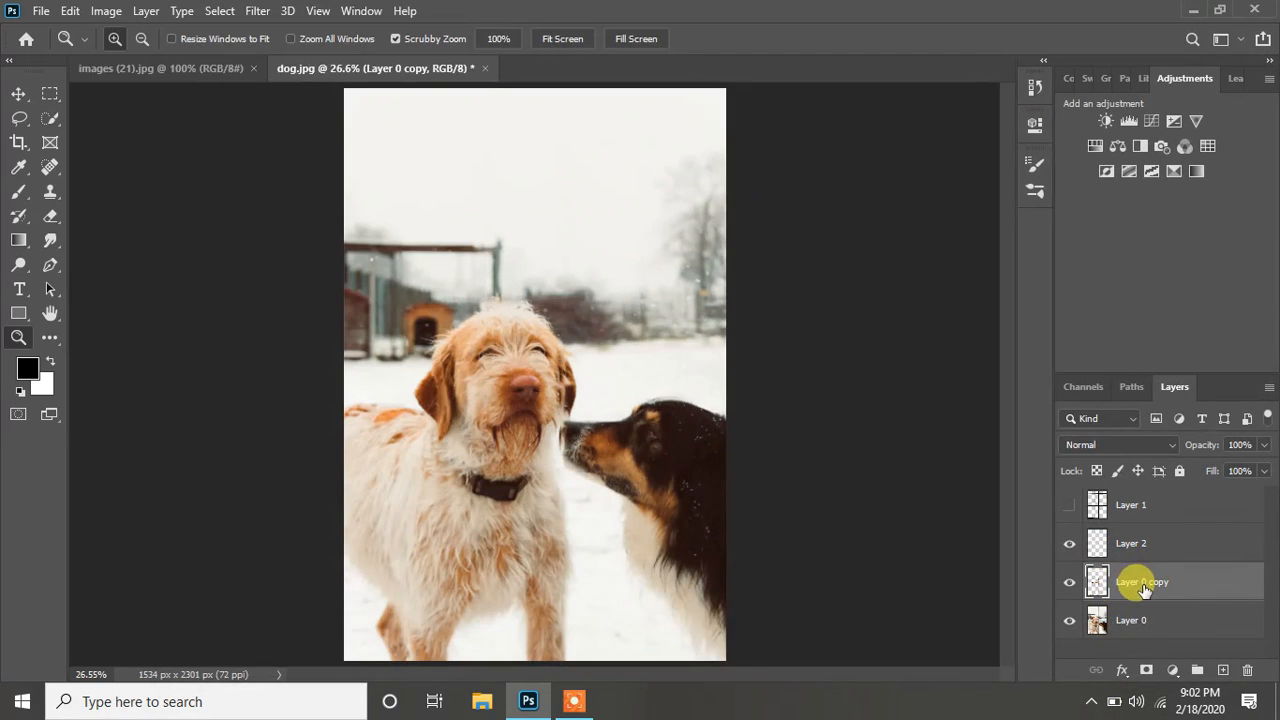
{"action": "left_click", "coordinate": [1140, 618], "text": "shift"}
{"action": "right_click", "coordinate": [1140, 618]}
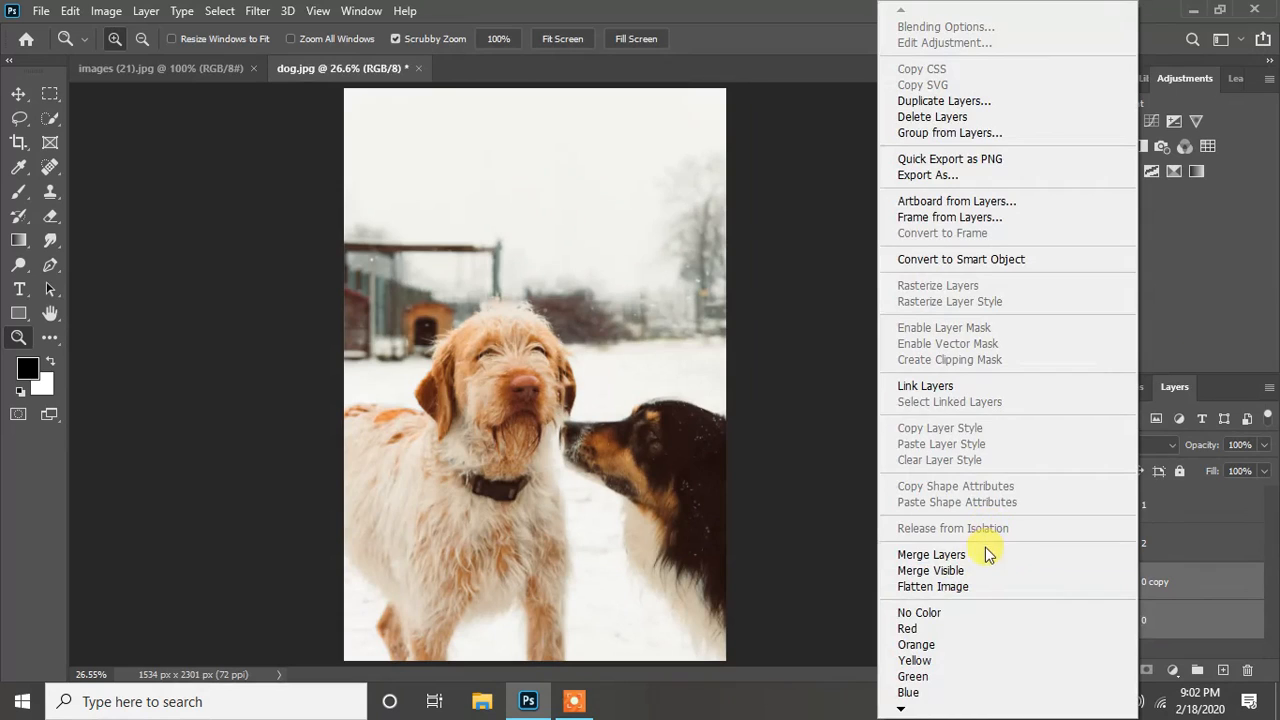
{"action": "left_click", "coordinate": [984, 554]}
- Open the Camera Raw filter on the merged layer, test Temperature at +92, -3 and +22, and reset it to 0
{"action": "left_click", "coordinate": [257, 11]}
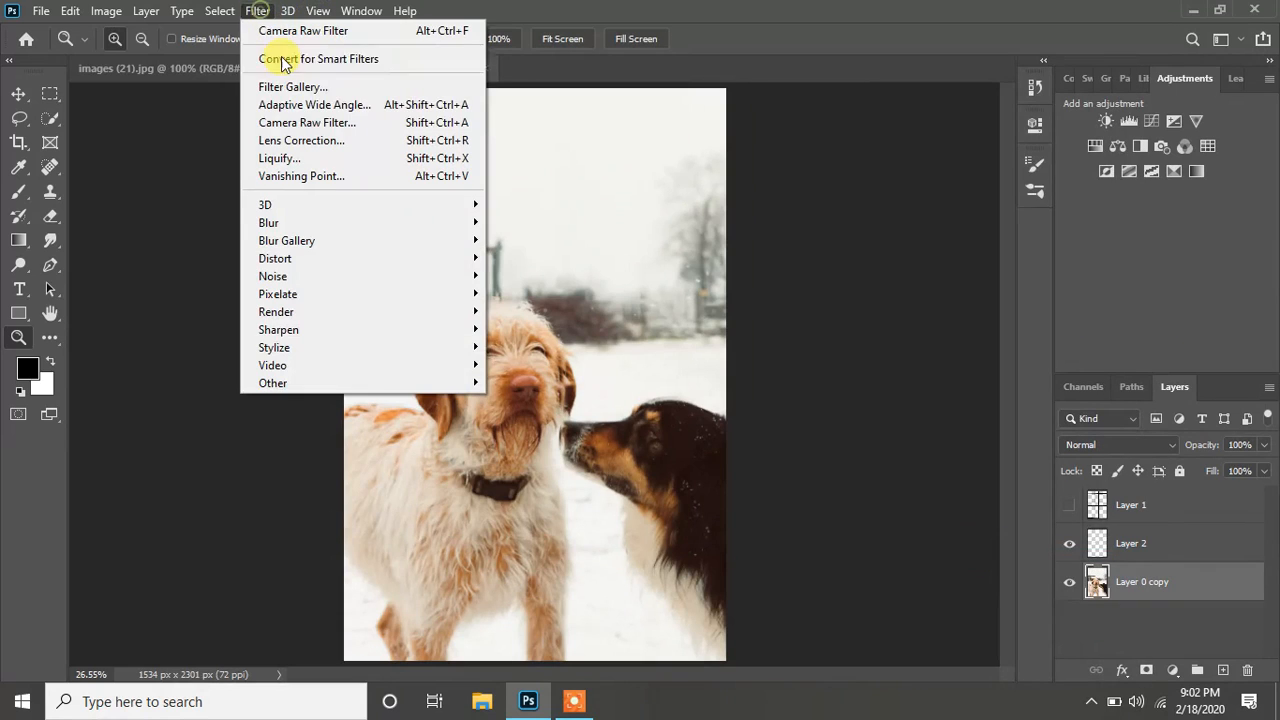
{"action": "left_click", "coordinate": [310, 122]}
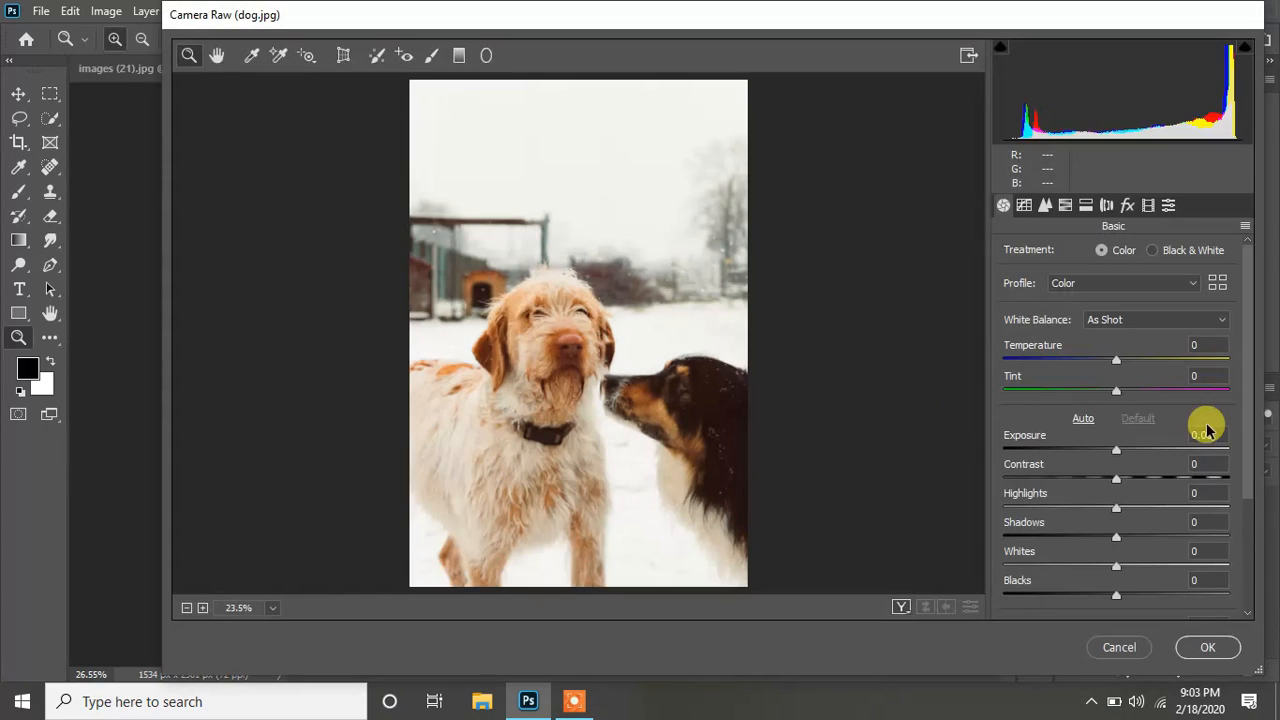
{"action": "left_click_drag", "start_coordinate": [1116, 359], "coordinate": [1219, 359]}
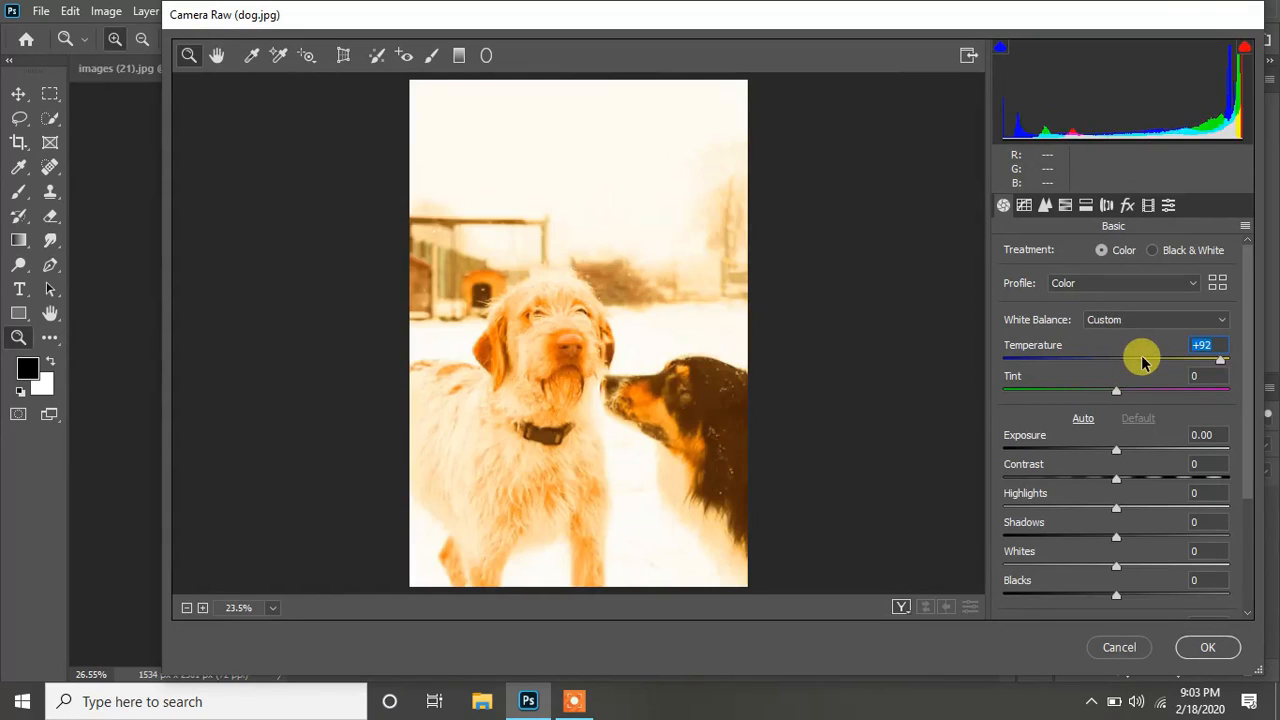
{"action": "left_click_drag", "start_coordinate": [1142, 359], "coordinate": [1112, 359]}
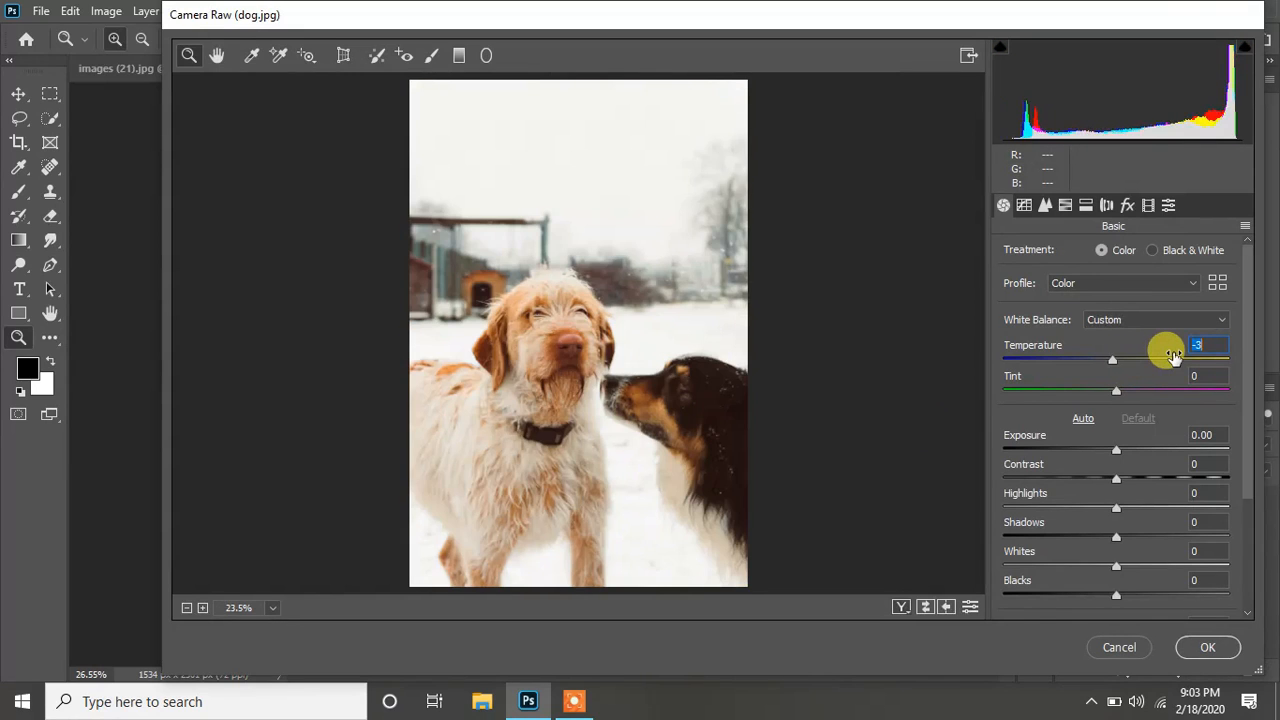
{"action": "type", "text": "0"}
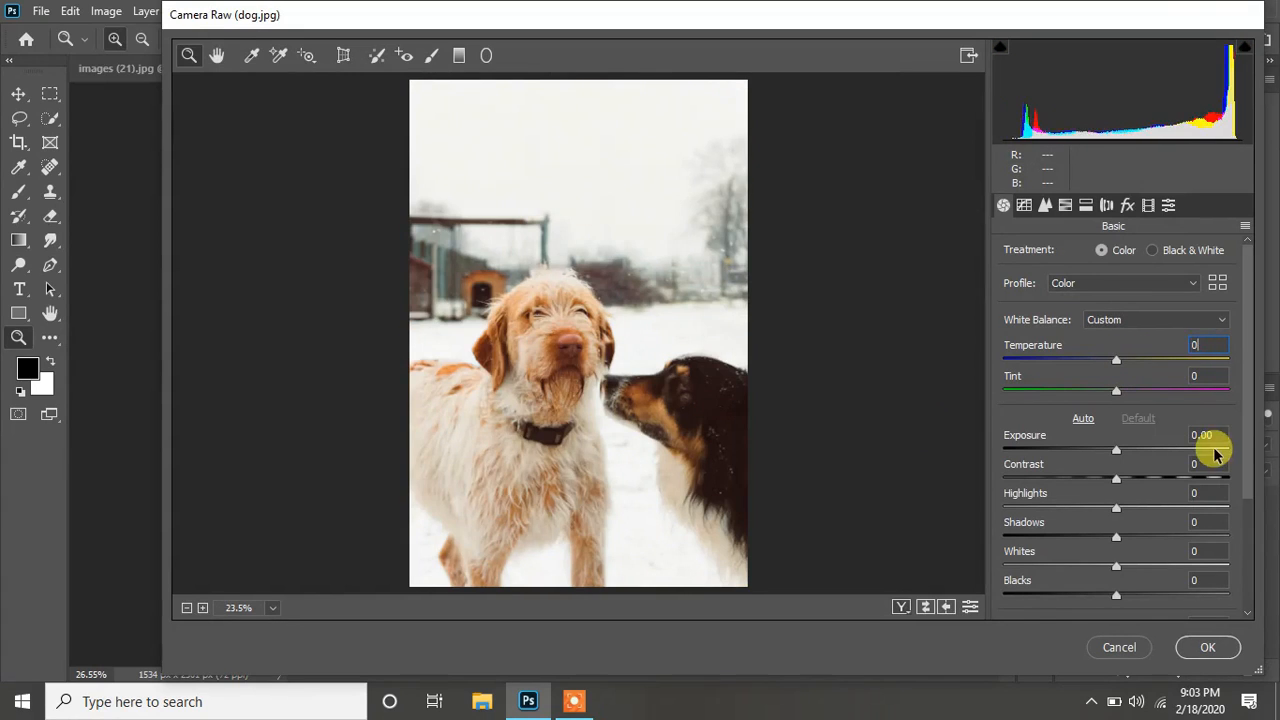
{"action": "mouse_move", "coordinate": [1115, 361]}
{"action": "left_mouse_down"}
{"action": "mouse_move", "coordinate": [968, 362]}
{"action": "mouse_move", "coordinate": [1130, 371]}
{"action": "left_mouse_up"}
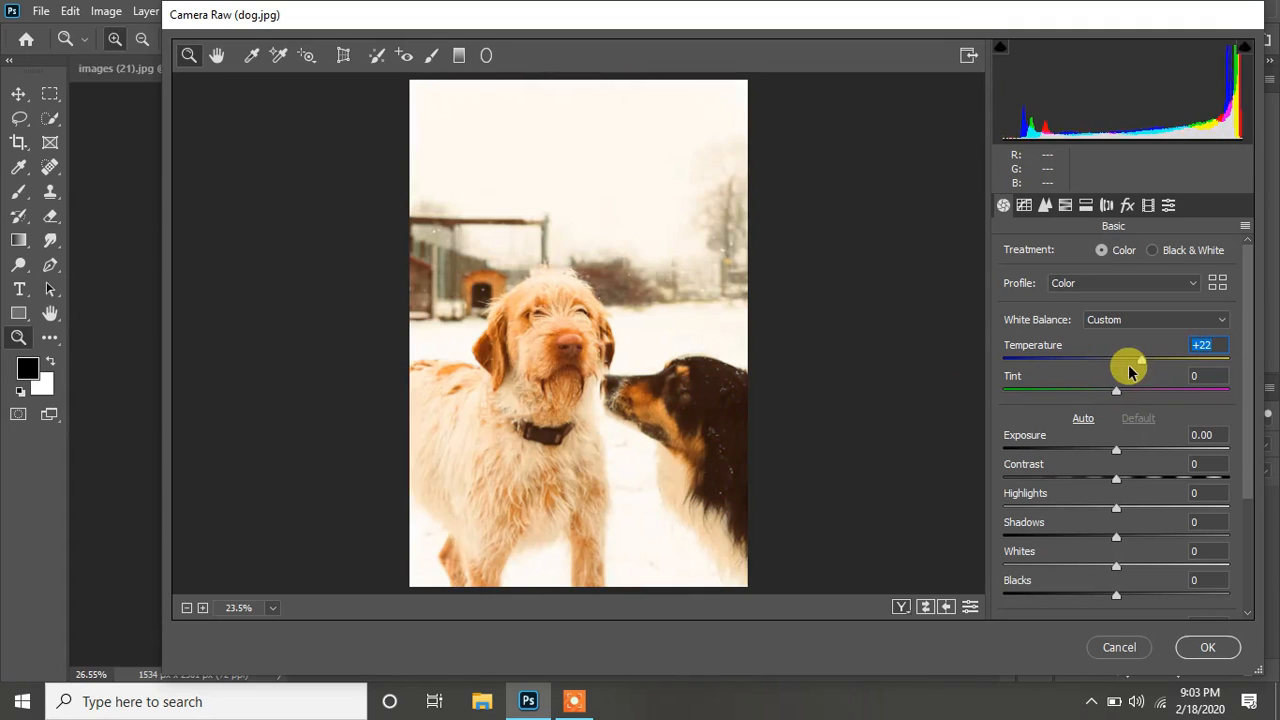
{"action": "type", "text": "0"}
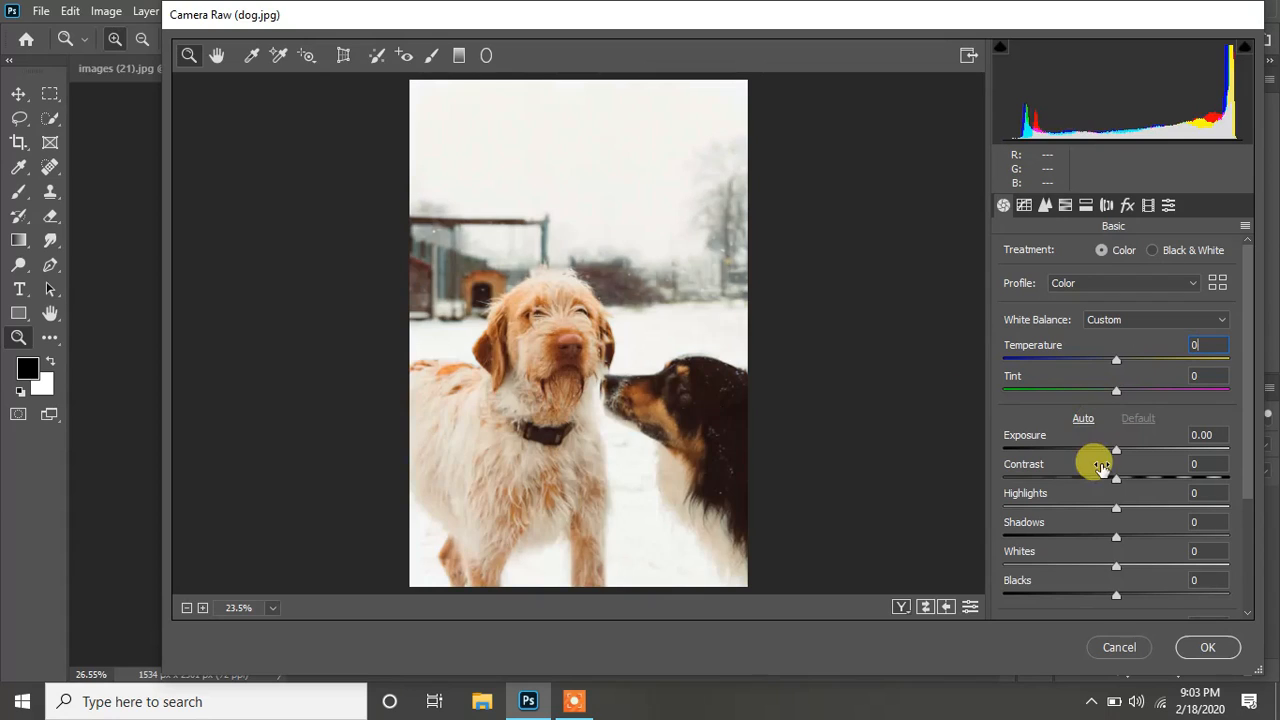
- Darken the photo by trying Exposure at -1.60 and -1.75, undoing the last change, and setting Exposure to -1.15
{"action": "left_click_drag", "start_coordinate": [1117, 449], "coordinate": [1082, 452]}
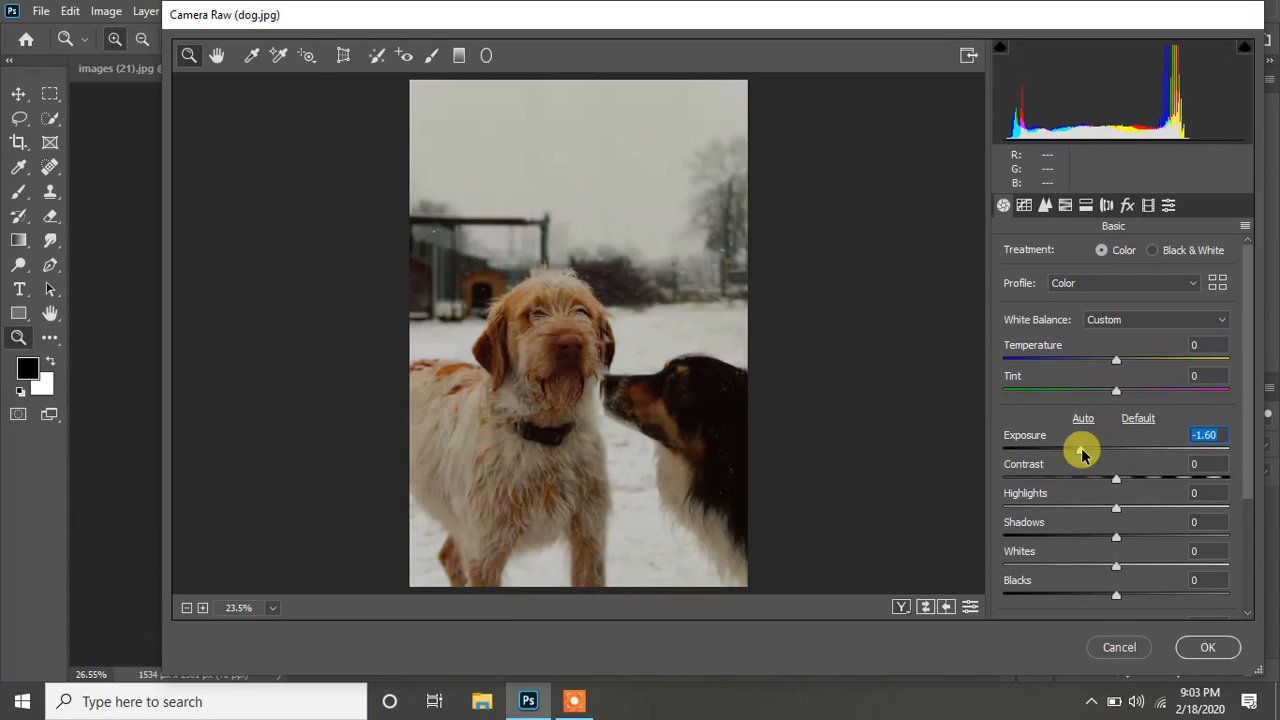
{"action": "mouse_move", "coordinate": [1082, 452]}
{"action": "left_mouse_down"}
{"action": "mouse_move", "coordinate": [1118, 452]}
{"action": "mouse_move", "coordinate": [1078, 455]}
{"action": "left_mouse_up"}
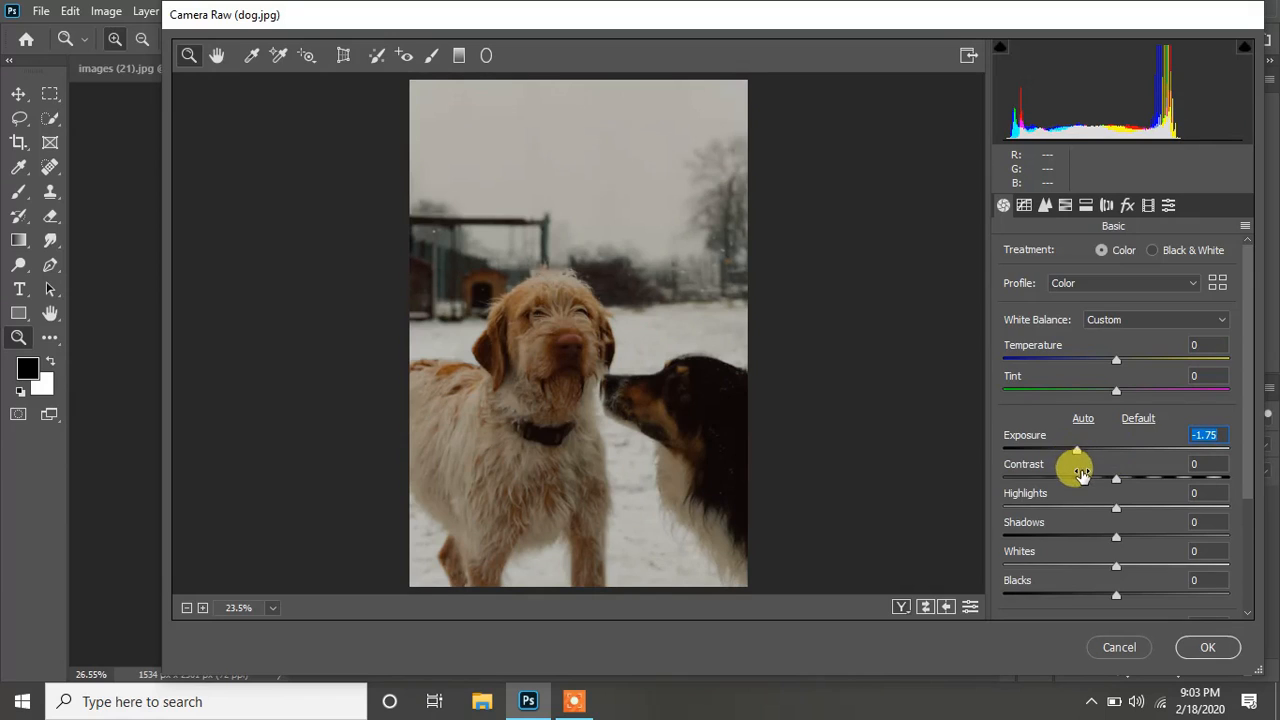
{"action": "scroll", "coordinate": [1095, 455], "scroll_direction": "down", "scroll_amount": 2}
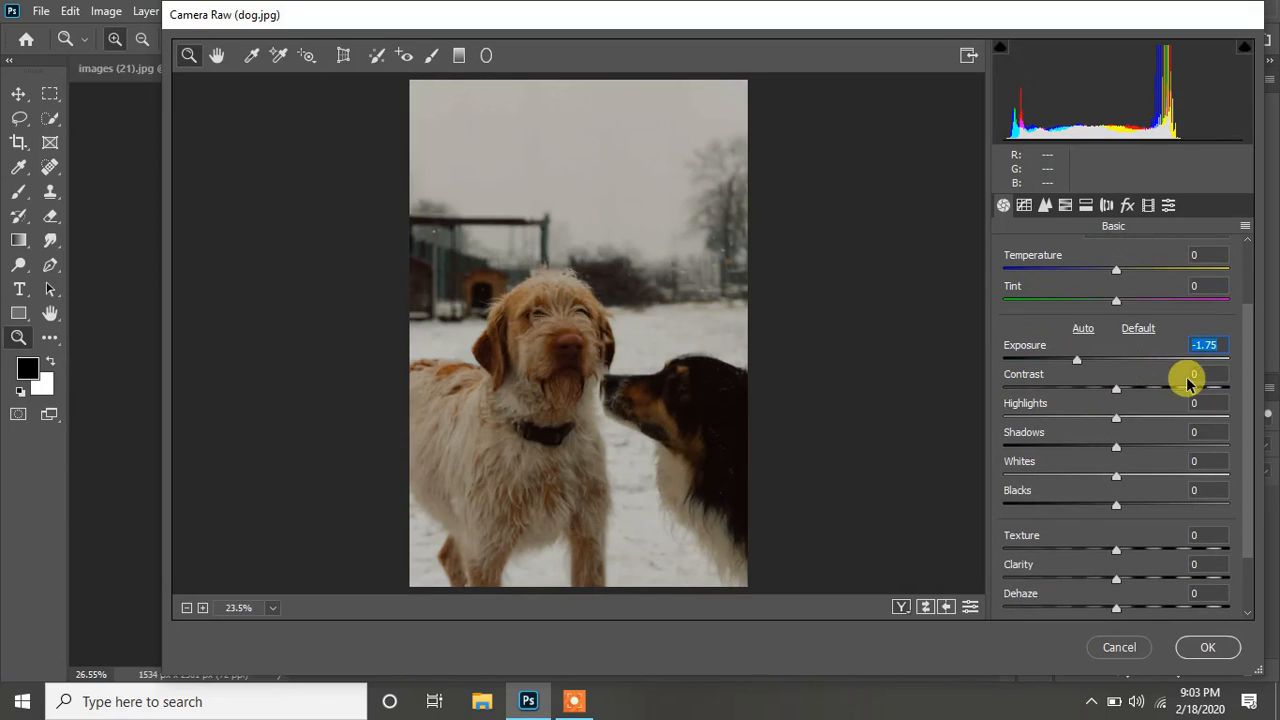
{"action": "key", "text": "ctrl+z"}
{"action": "scroll", "coordinate": [1140, 541], "scroll_direction": "down", "scroll_amount": 2}
{"action": "left_click_drag", "start_coordinate": [1117, 281], "coordinate": [1090, 290]}
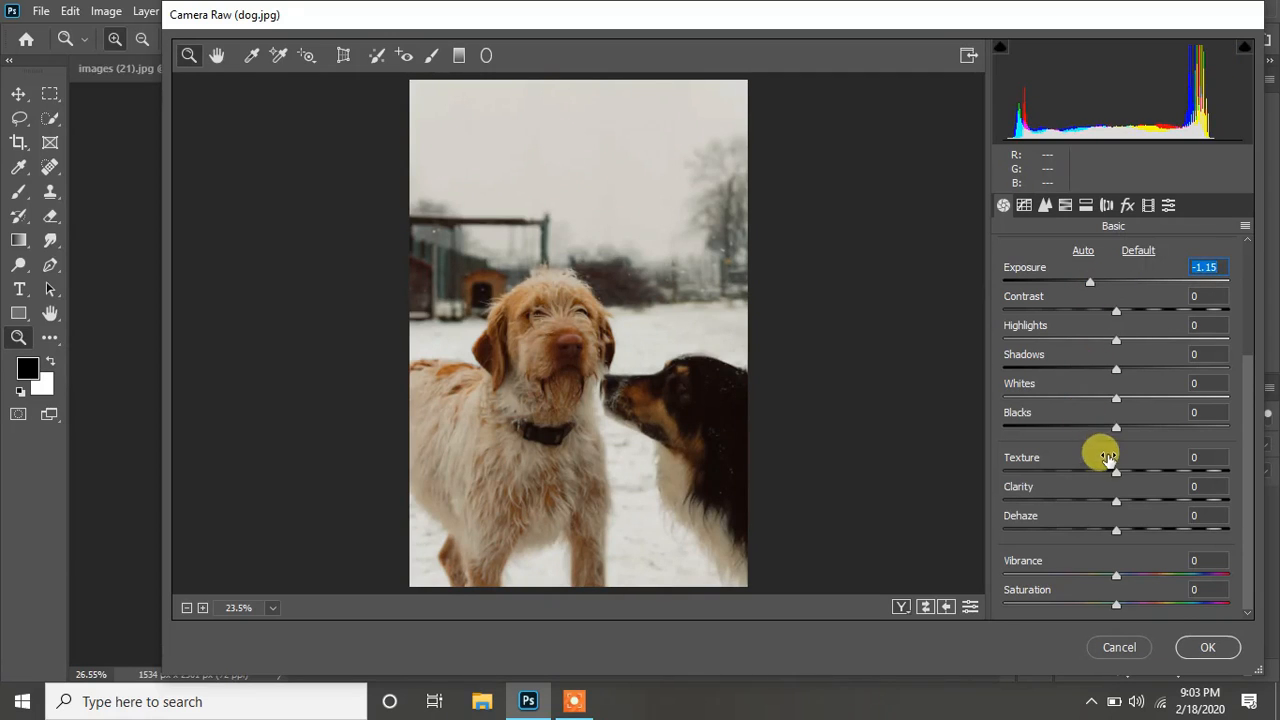
- Try Vibrance at +100 and a strongly reduced Clarity on the photo, resetting each to 0
{"action": "left_click_drag", "start_coordinate": [1110, 578], "coordinate": [1272, 597]}
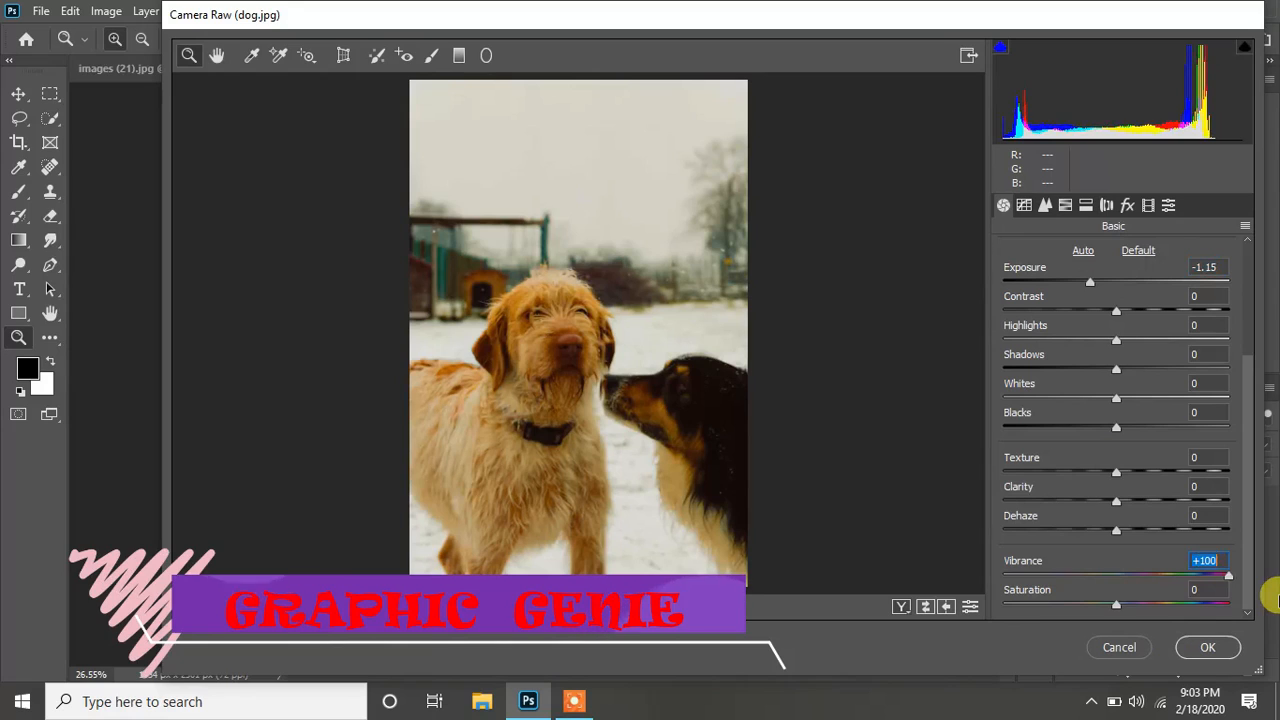
{"action": "double_click", "coordinate": [1228, 578]}
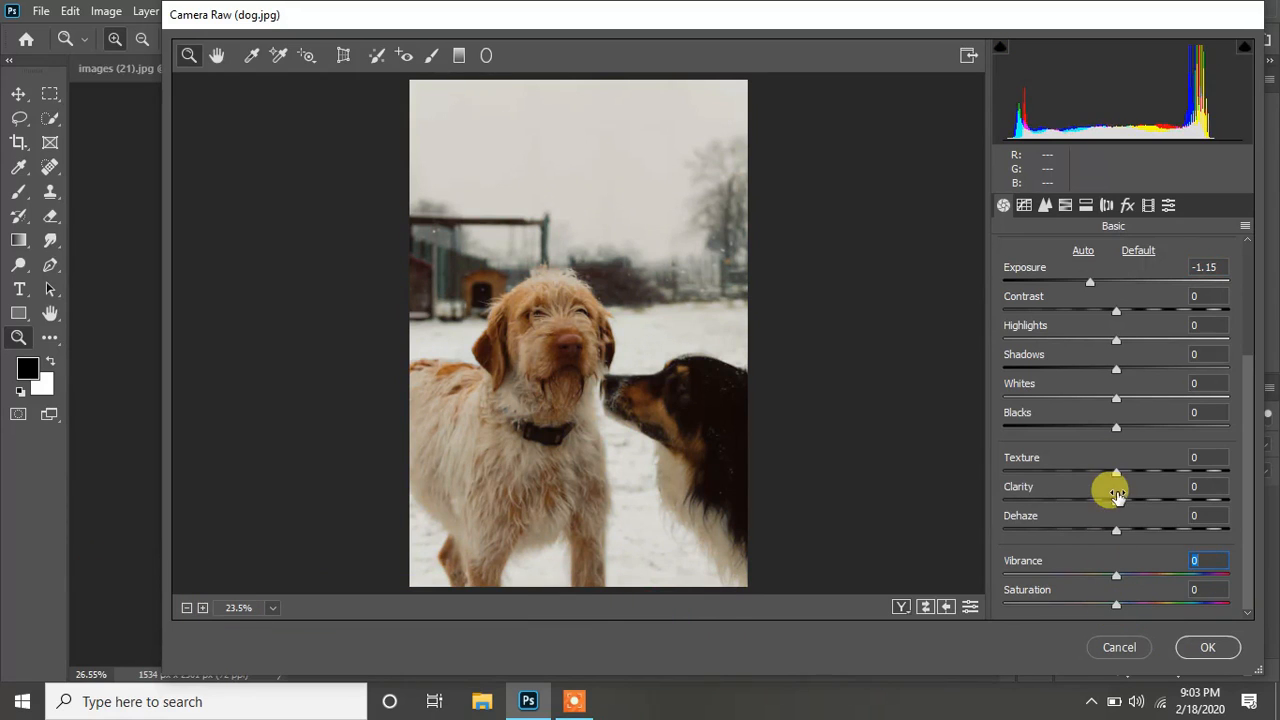
{"action": "left_click_drag", "start_coordinate": [1113, 500], "coordinate": [930, 535]}
{"action": "type", "text": "0"}
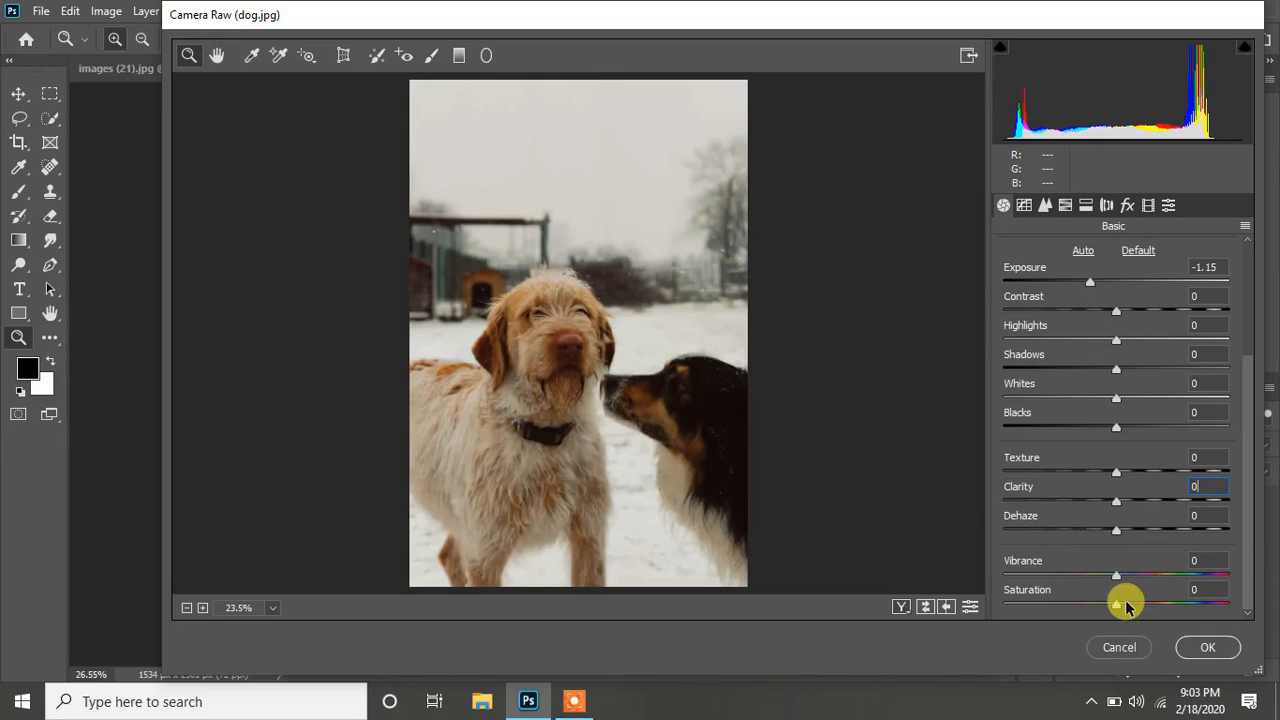
- Test Saturation and Vibrance at -100, reset both to 0, and apply the Camera Raw adjustments to the layer
{"action": "left_click_drag", "start_coordinate": [1113, 606], "coordinate": [990, 606]}
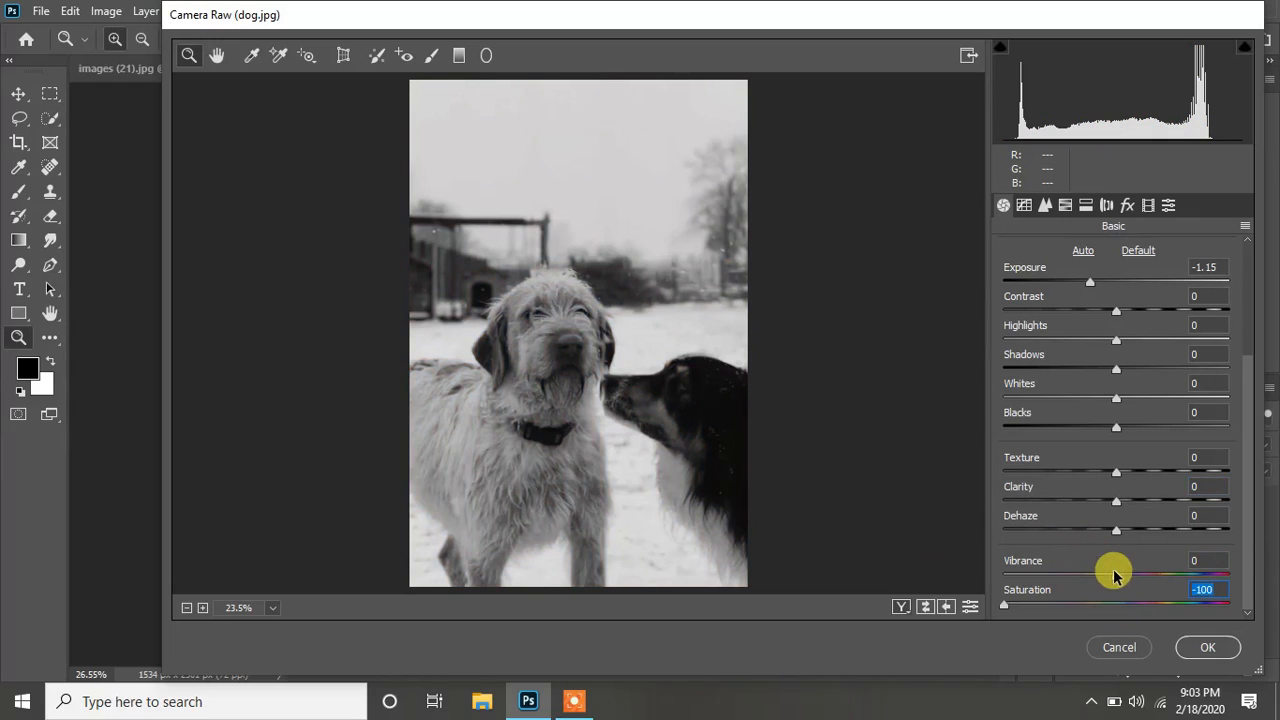
{"action": "left_click_drag", "start_coordinate": [1114, 575], "coordinate": [773, 588]}
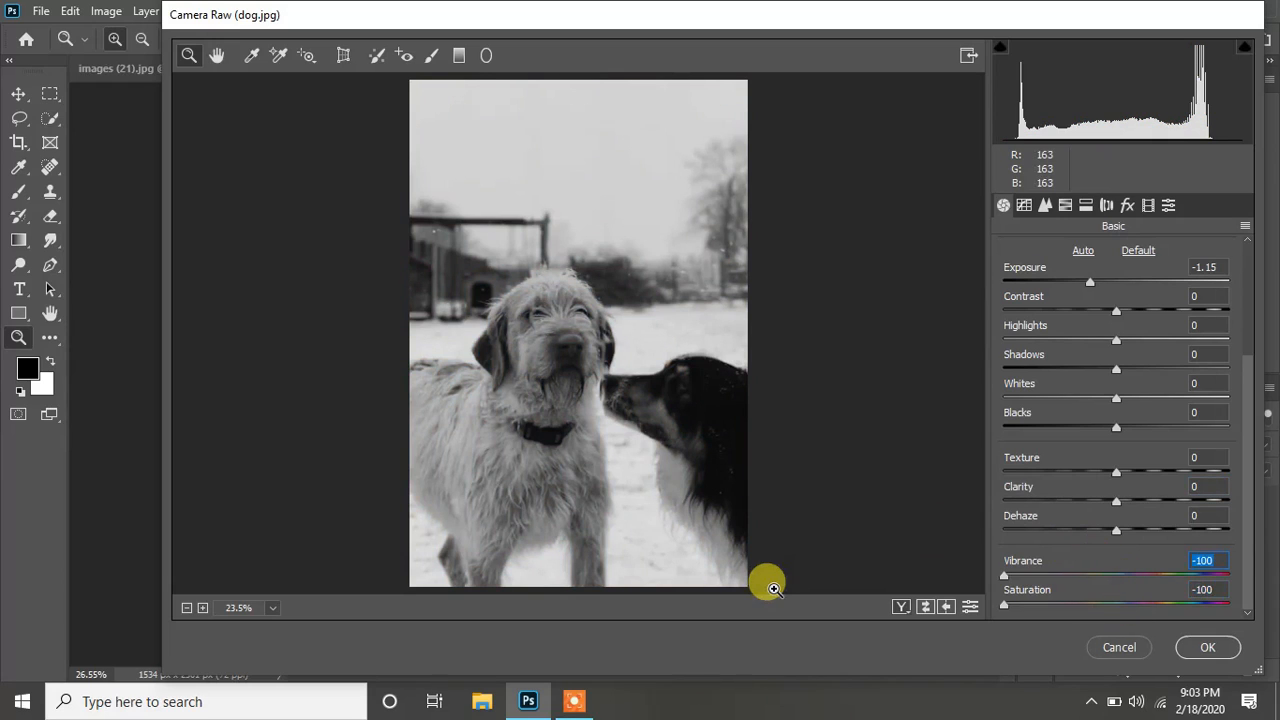
{"action": "type", "text": "0"}
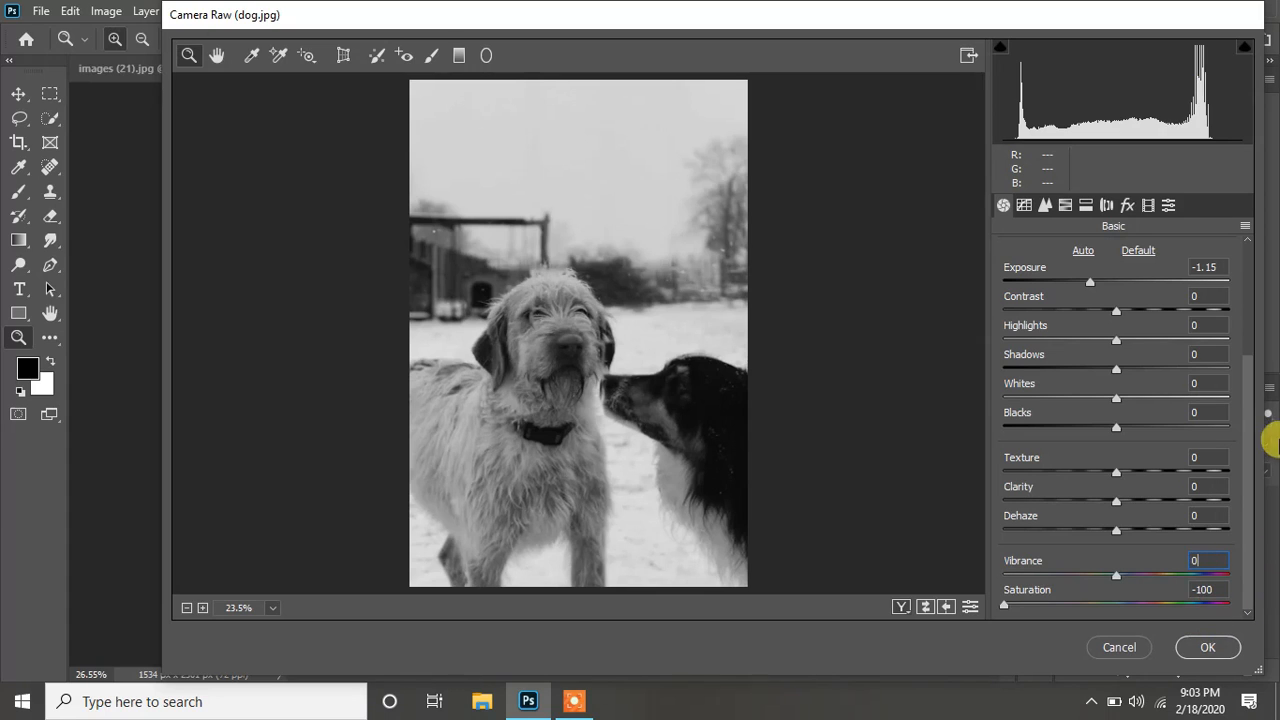
{"action": "left_click", "coordinate": [1220, 589]}
{"action": "type", "text": "0"}
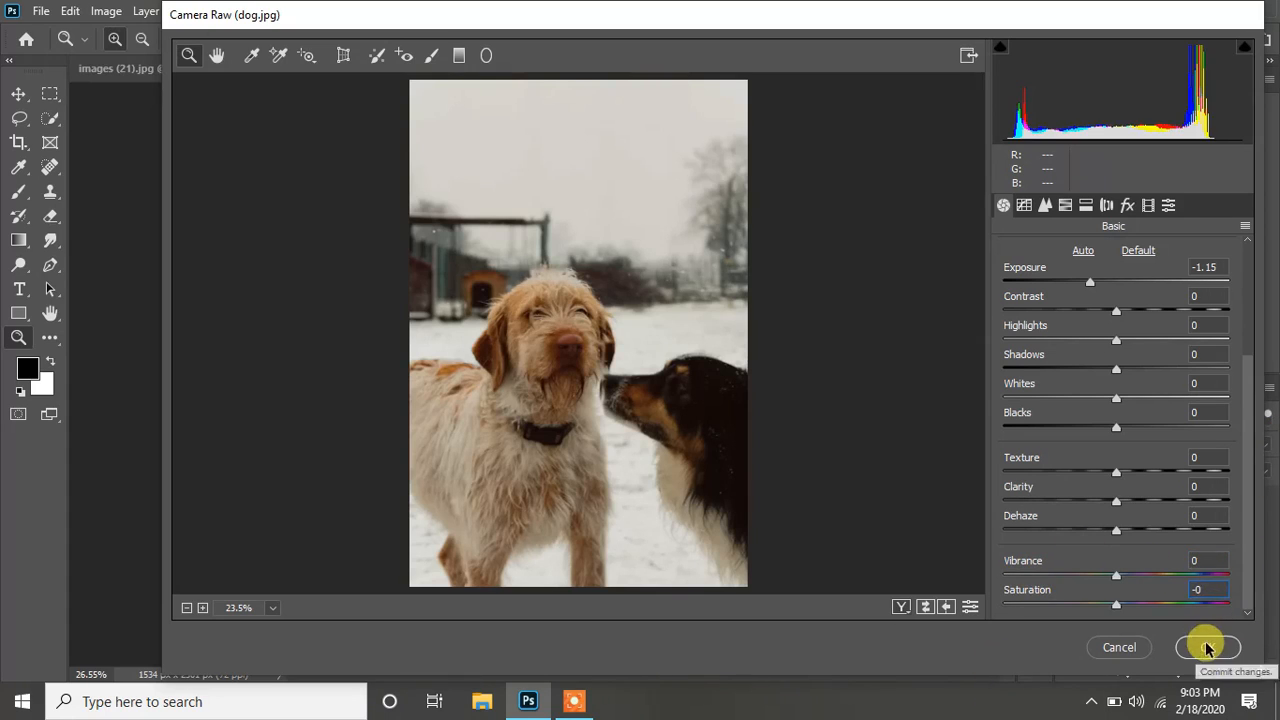
{"action": "left_click", "coordinate": [1207, 647]}
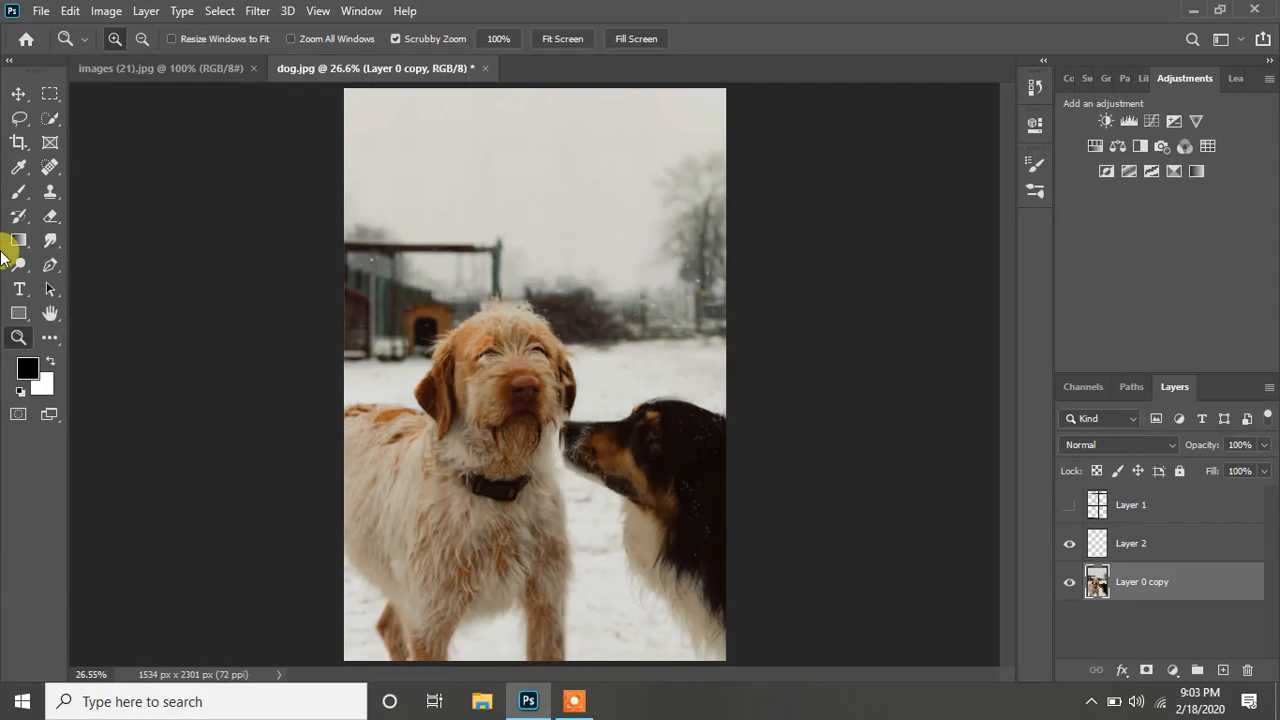